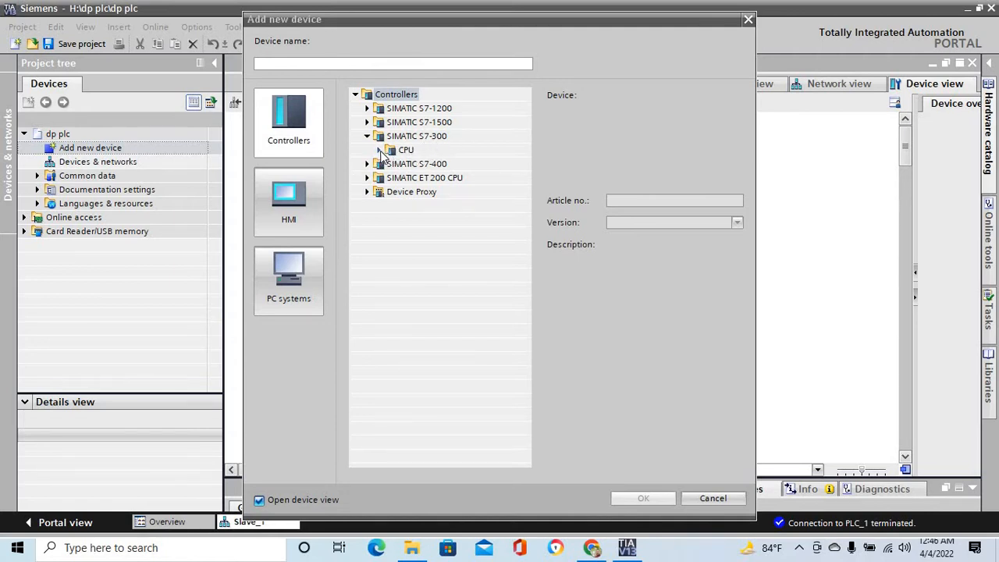
- Add an S7-300 controller, CPU 314C-2 DP with article number 6ES7 314-6CG03-0AB0, to the project
{"action": "left_click", "coordinate": [380, 149]}
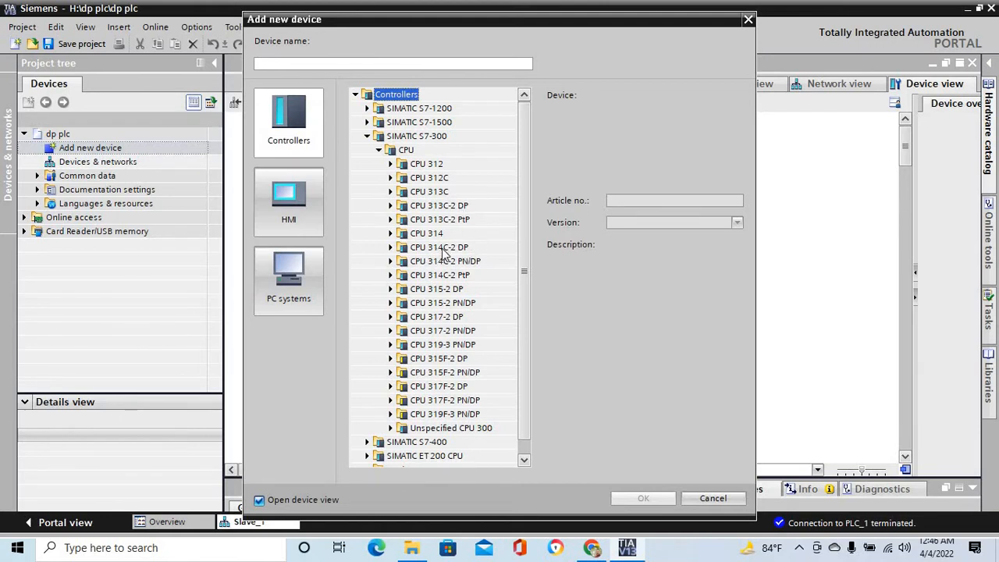
{"action": "left_click", "coordinate": [390, 247]}
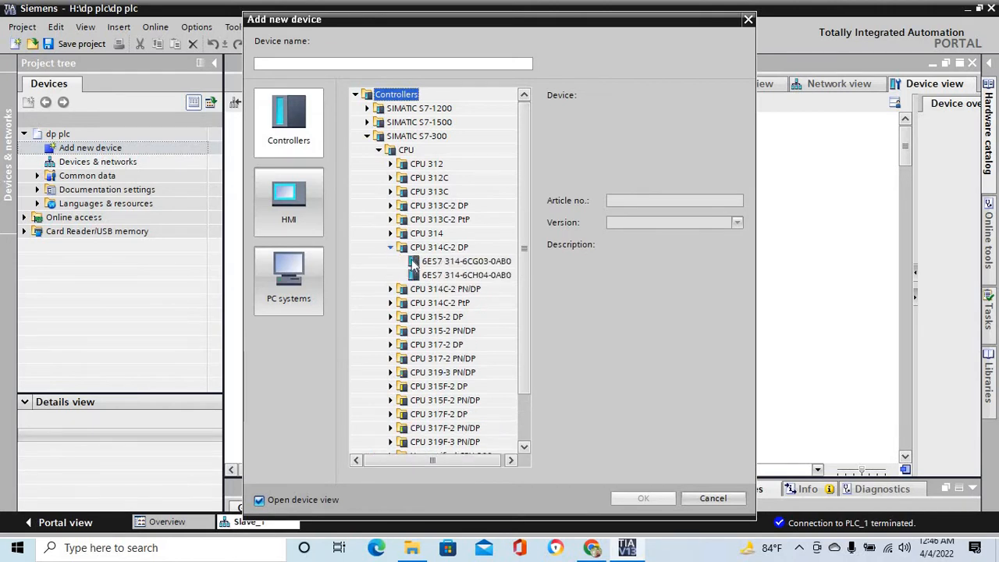
{"action": "double_click", "coordinate": [470, 263]}
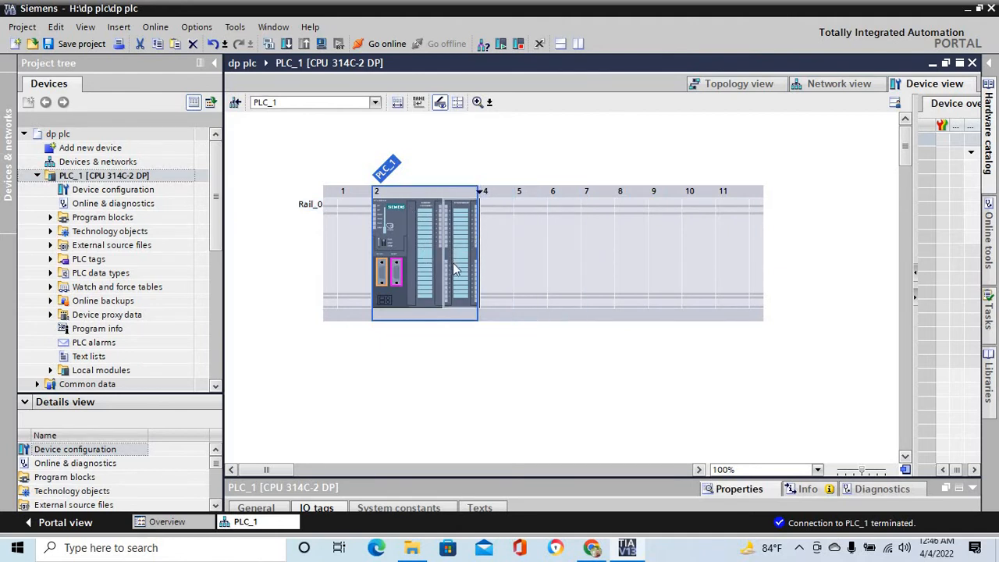
- Network the CPU's DP interface X2 with a new PROFIBUS subnet and review its address parameters
{"action": "left_click", "coordinate": [398, 277]}
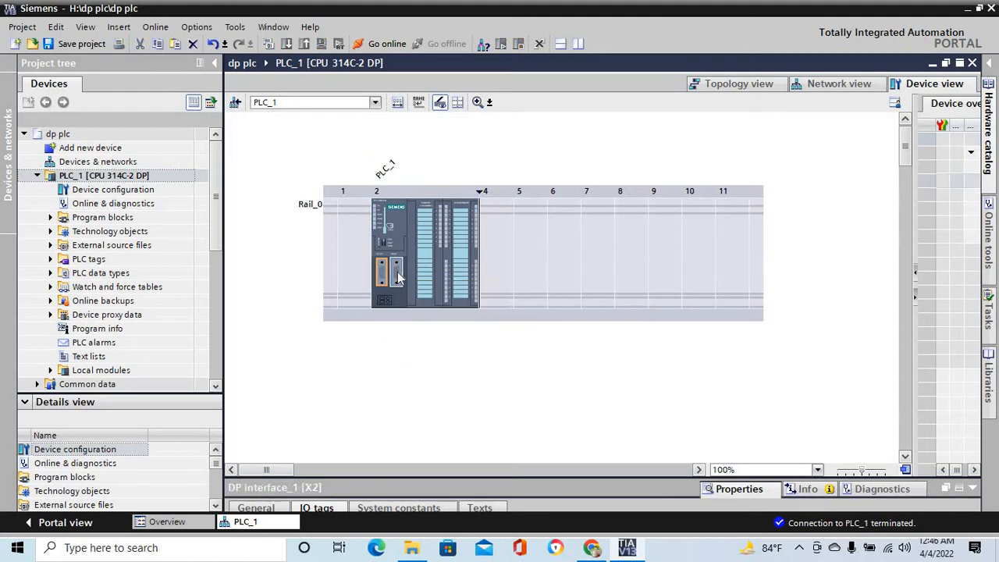
{"action": "left_click_drag", "start_coordinate": [419, 478], "coordinate": [467, 209]}
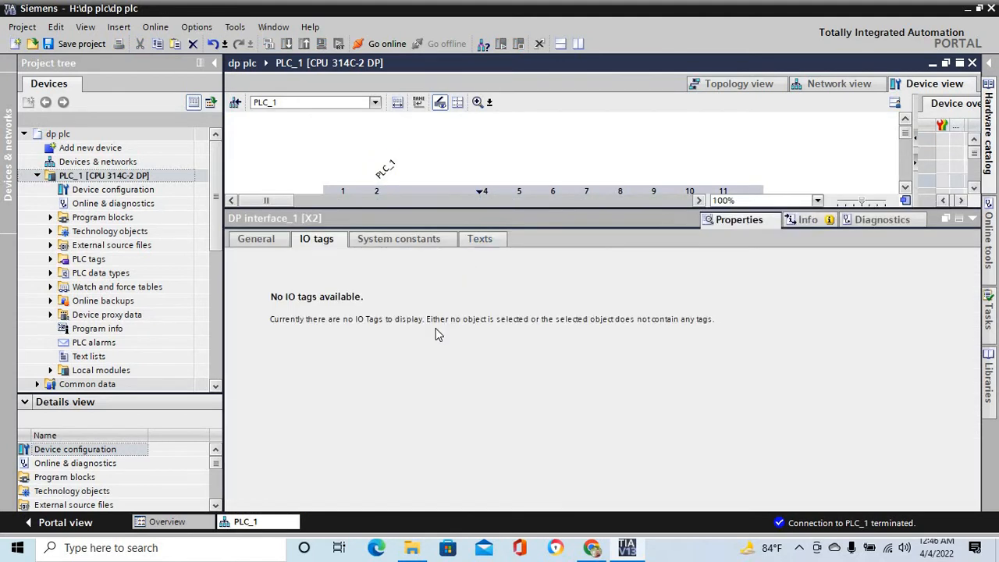
{"action": "left_click", "coordinate": [275, 240]}
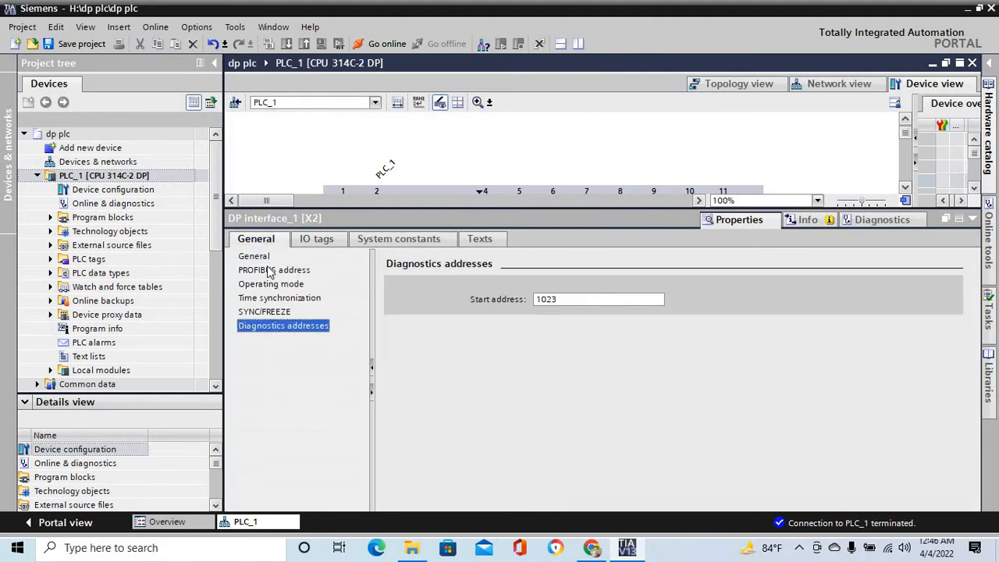
{"action": "left_click", "coordinate": [269, 270]}
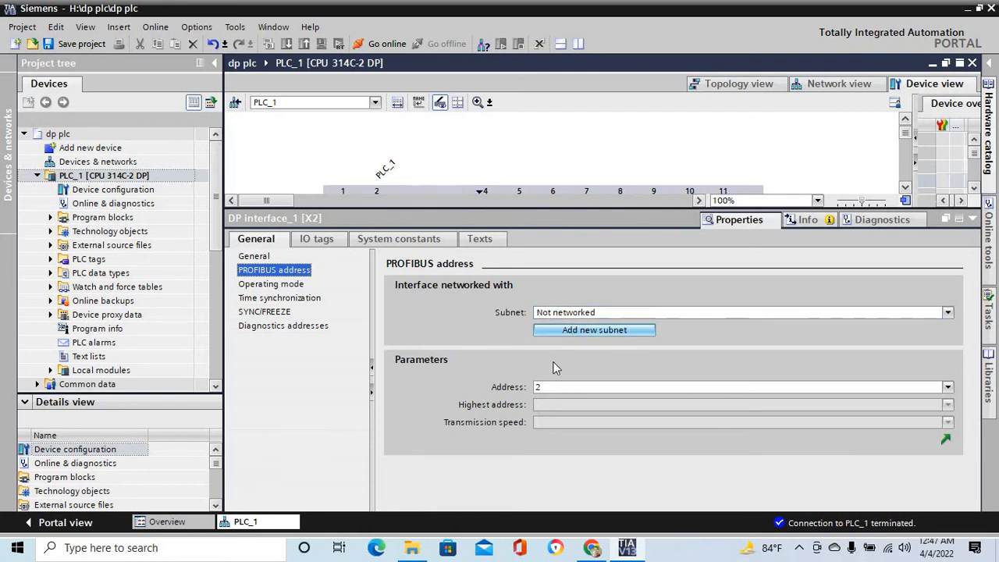
{"action": "left_click", "coordinate": [605, 330]}
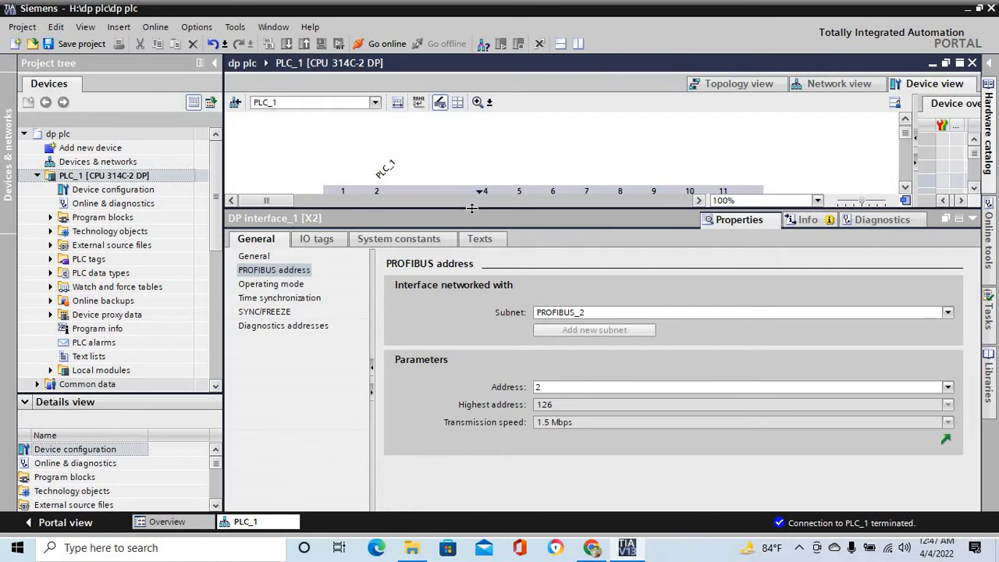
{"action": "left_click_drag", "start_coordinate": [471, 219], "coordinate": [472, 330]}
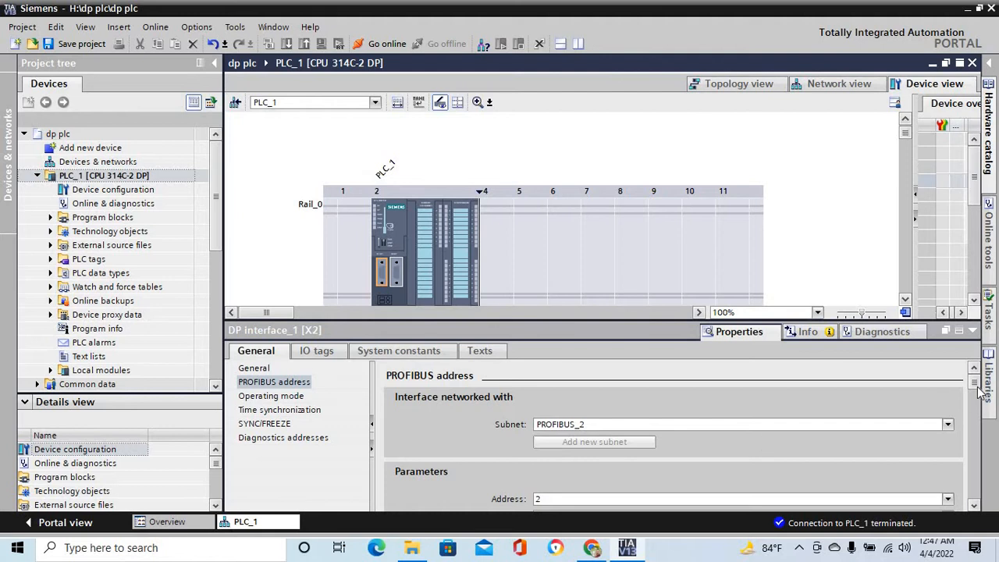
{"action": "scroll", "coordinate": [975, 406], "scroll_direction": "down", "scroll_amount": 2}
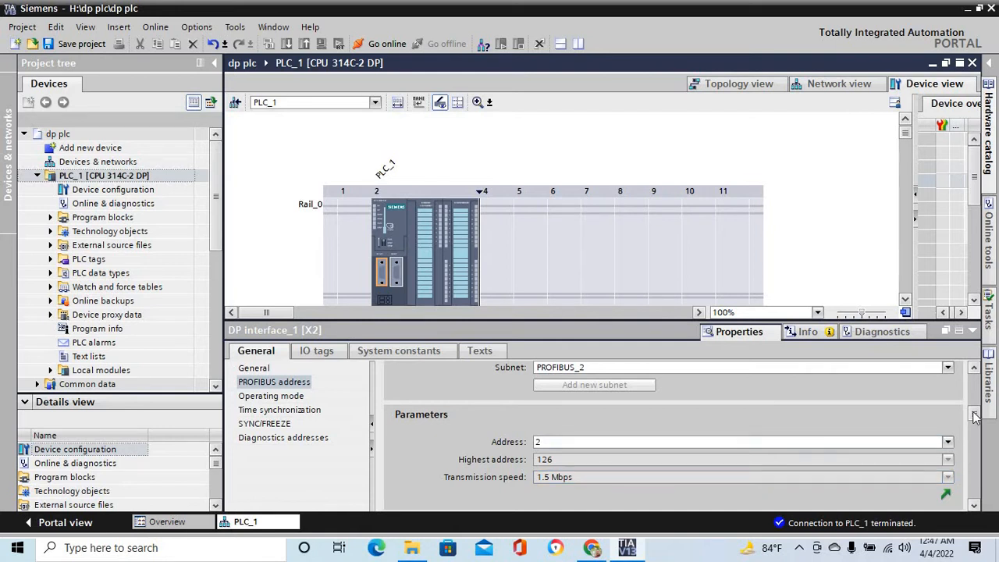
{"action": "left_click", "coordinate": [975, 442]}
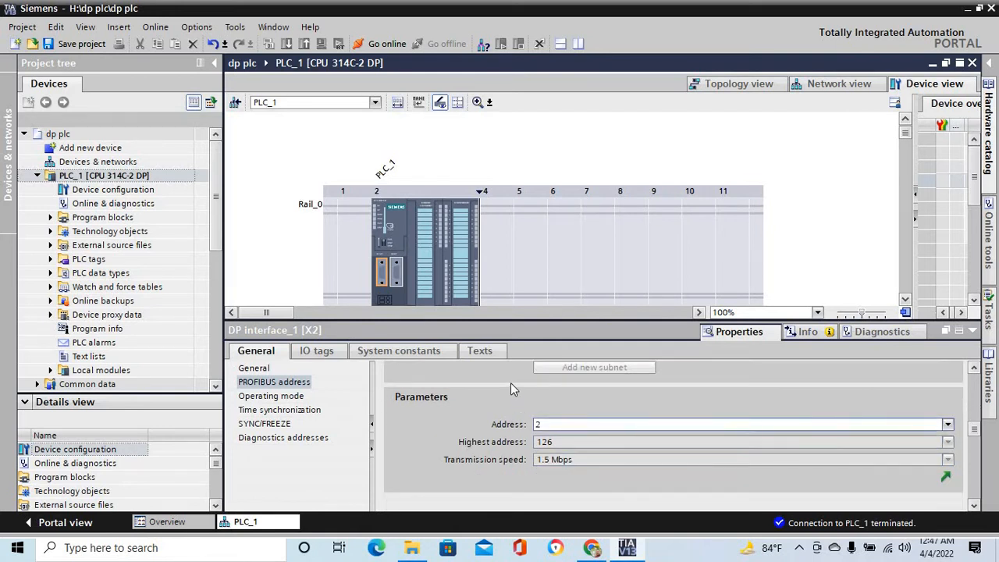
- Check the DP interface's operating mode, and set its time synchronization type to Master with an update cycle of 10 seconds
{"action": "left_click", "coordinate": [268, 396]}
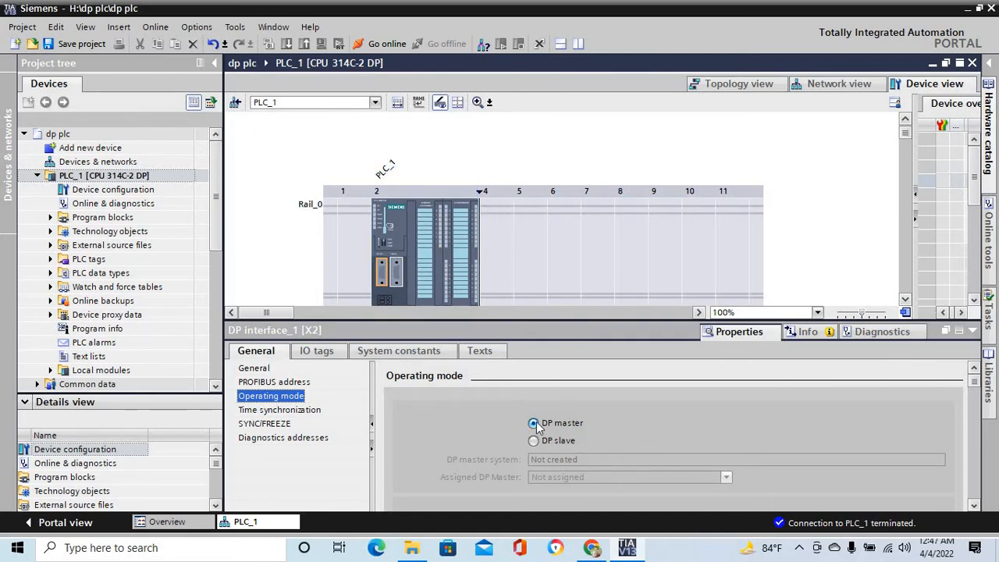
{"action": "left_click", "coordinate": [282, 411]}
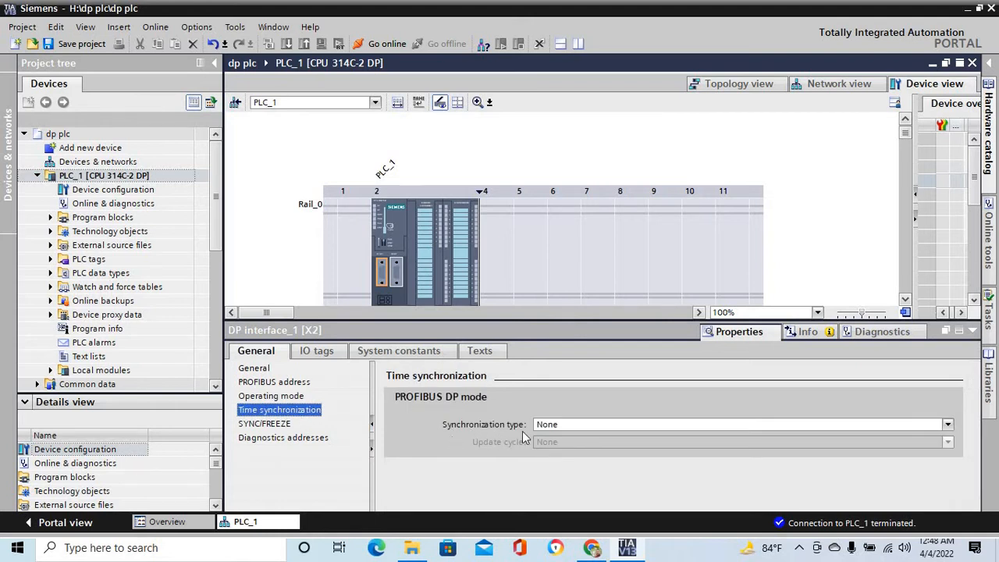
{"action": "left_click", "coordinate": [947, 426]}
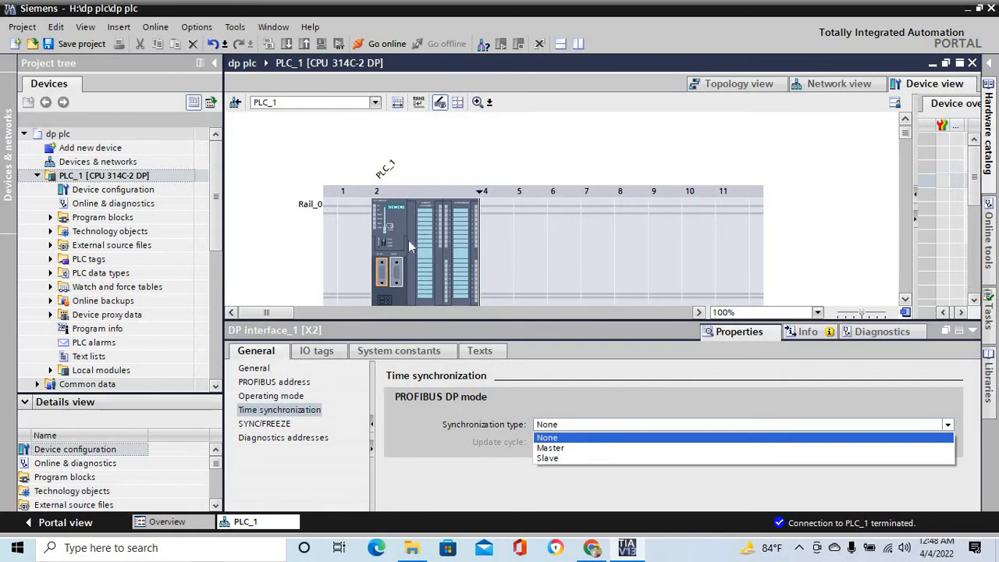
{"action": "left_click", "coordinate": [577, 448]}
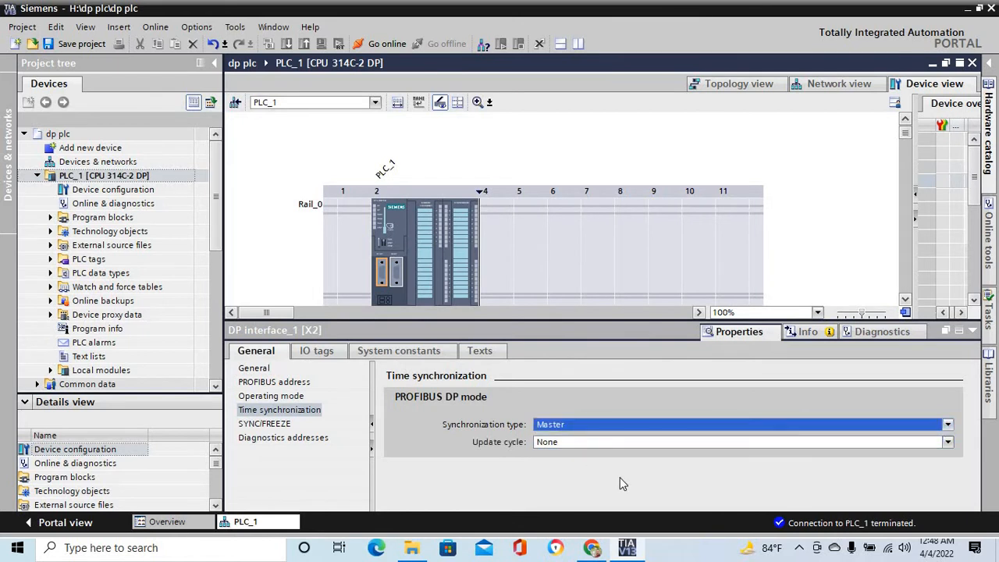
{"action": "left_click", "coordinate": [947, 442]}
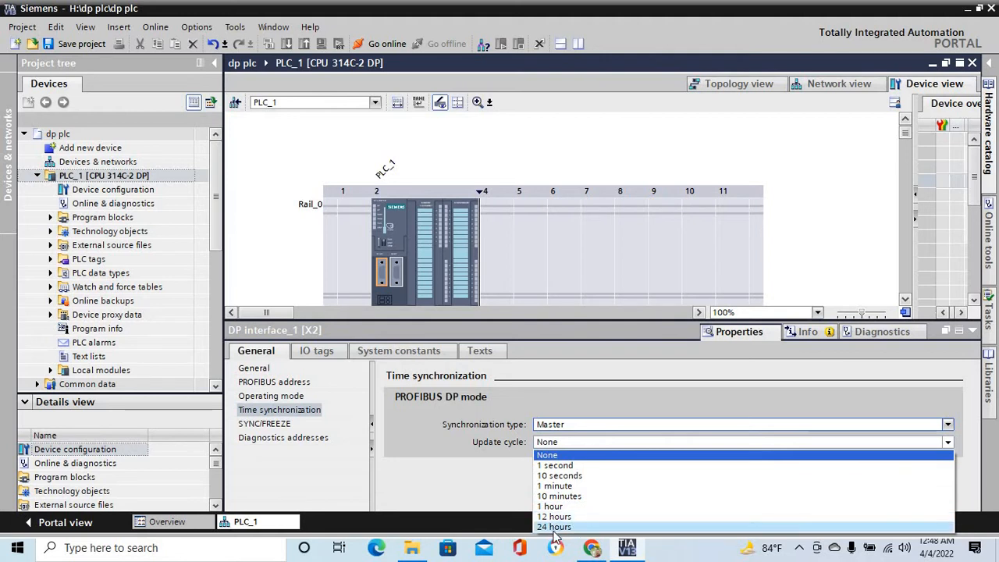
{"action": "left_click", "coordinate": [559, 476]}
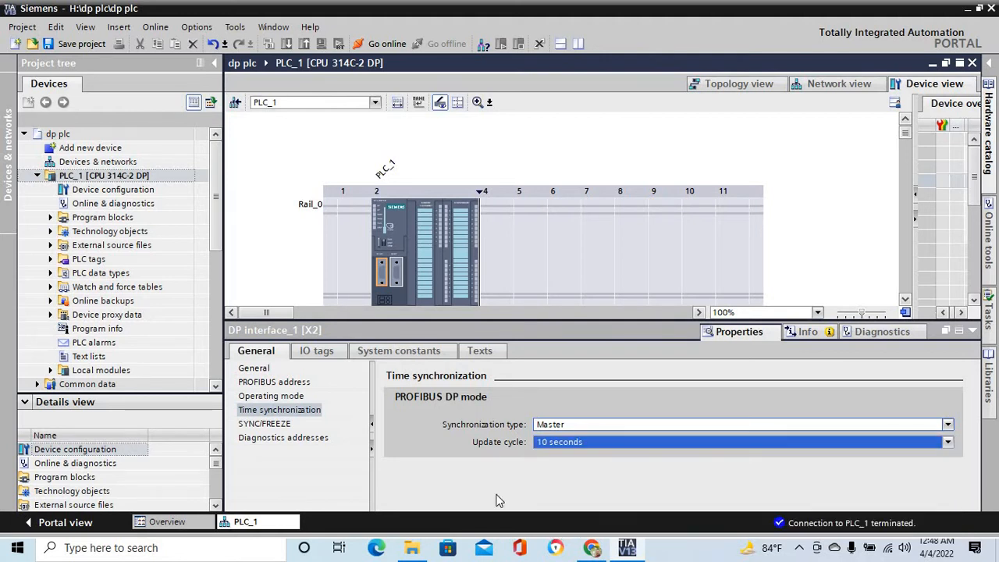
- Review the DP interface's diagnostics addresses and switch to the network view of the project
{"action": "left_click", "coordinate": [265, 423]}
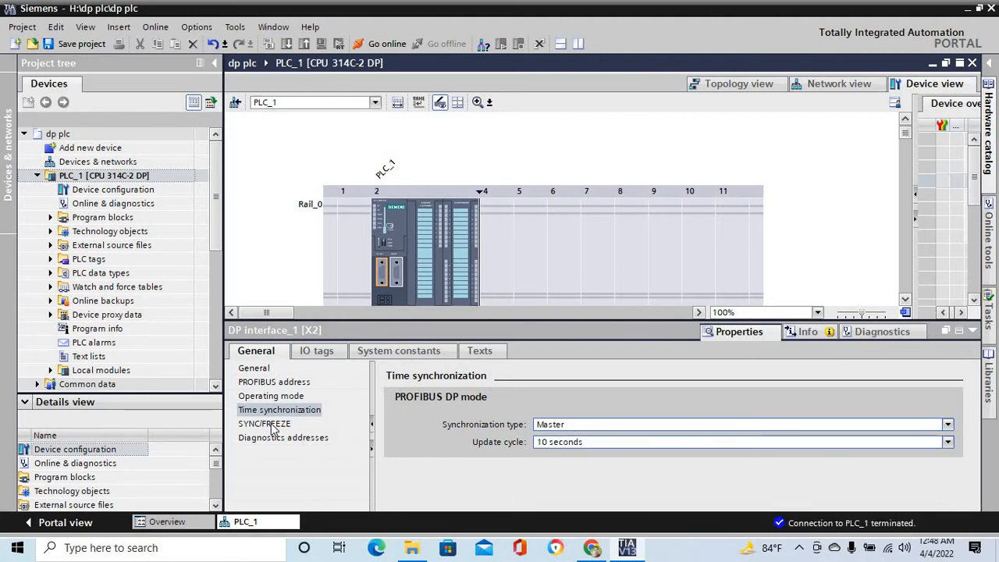
{"action": "left_click", "coordinate": [295, 437]}
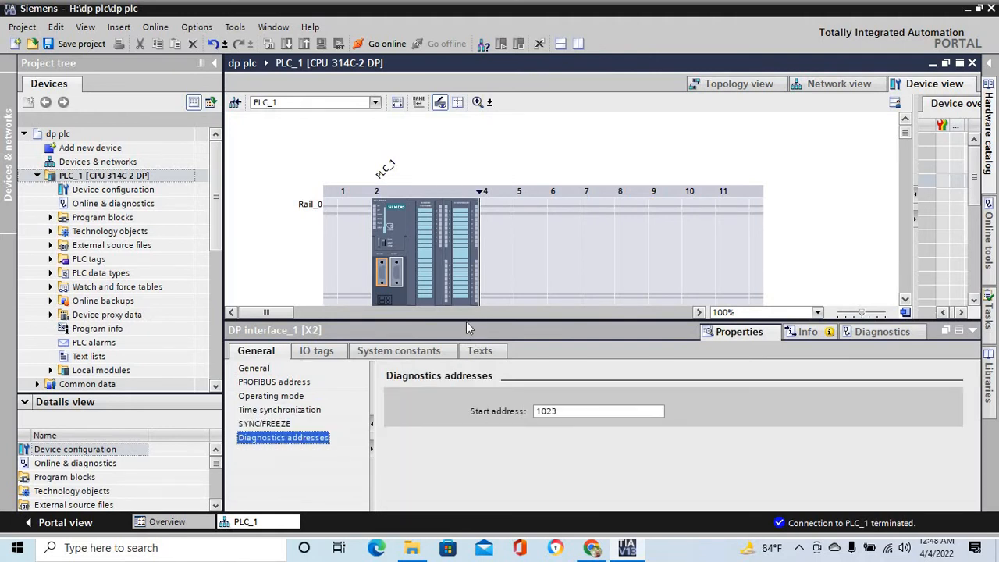
{"action": "left_click_drag", "start_coordinate": [465, 319], "coordinate": [463, 477]}
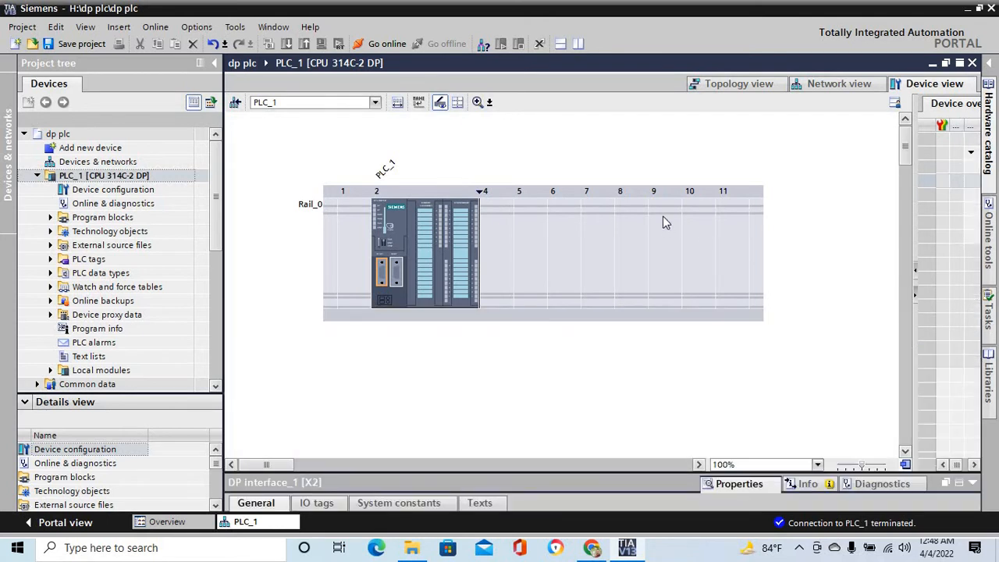
{"action": "left_click", "coordinate": [845, 82]}
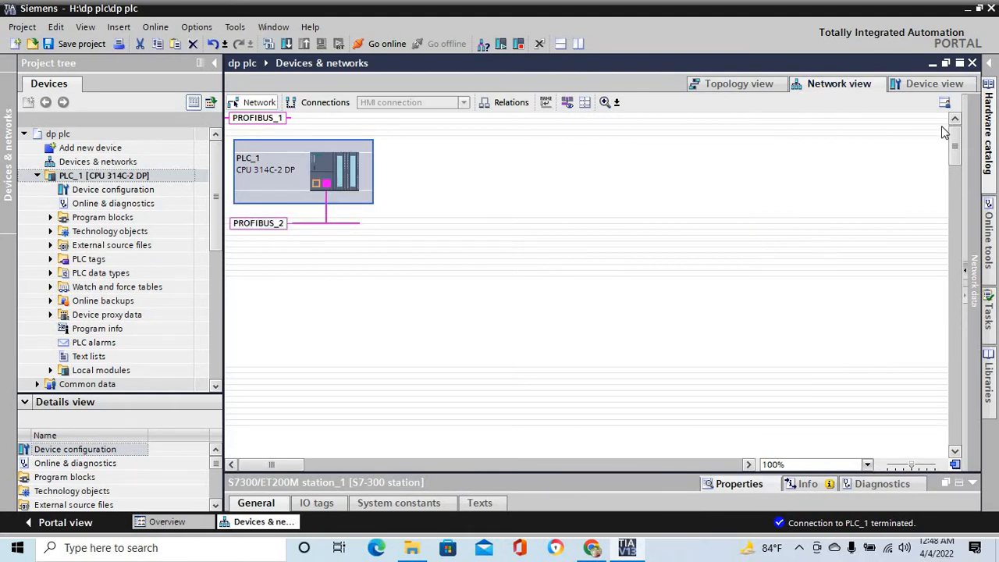
- Open the hardware catalog and collapse the ET 200M interface modules, ET 200AL and ET 200MP folders under Distributed I/O
{"action": "left_click", "coordinate": [992, 75]}
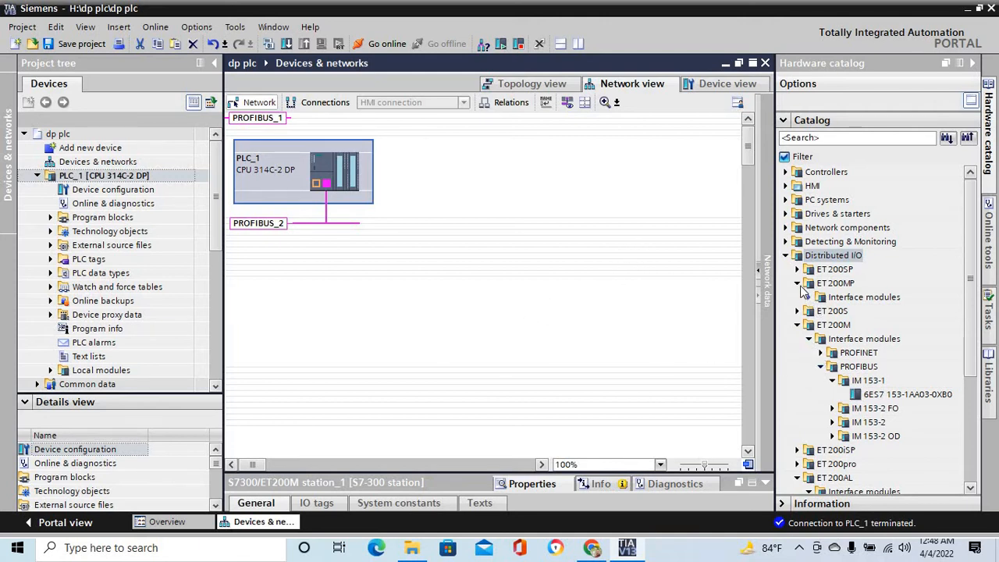
{"action": "left_click", "coordinate": [786, 255]}
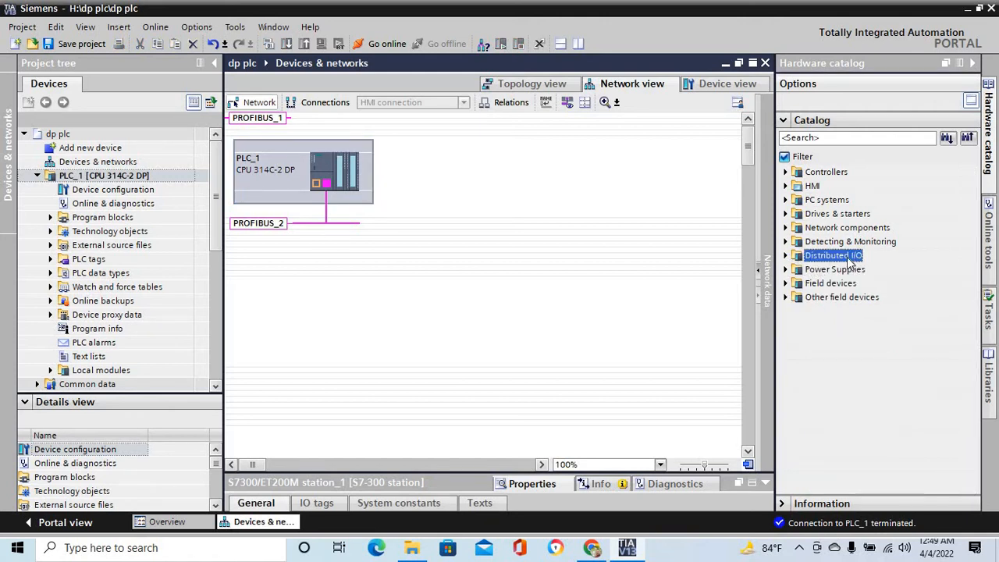
{"action": "left_click", "coordinate": [786, 256]}
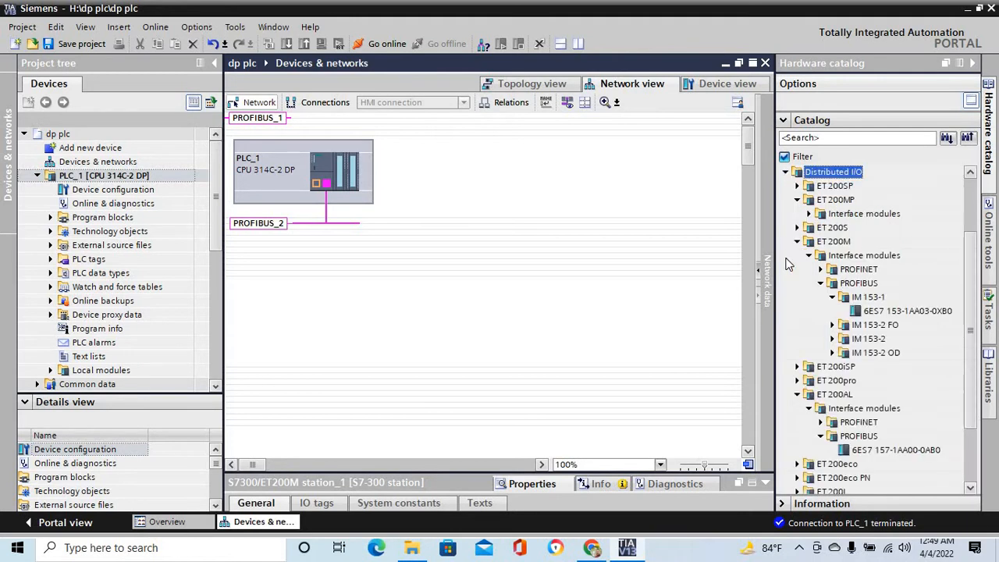
{"action": "left_click", "coordinate": [810, 256]}
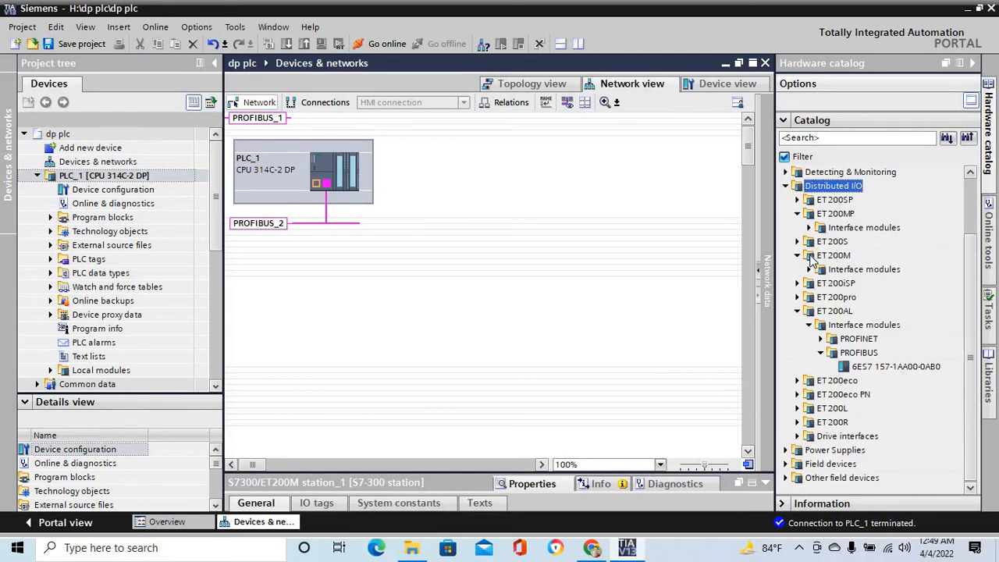
{"action": "left_click", "coordinate": [797, 311]}
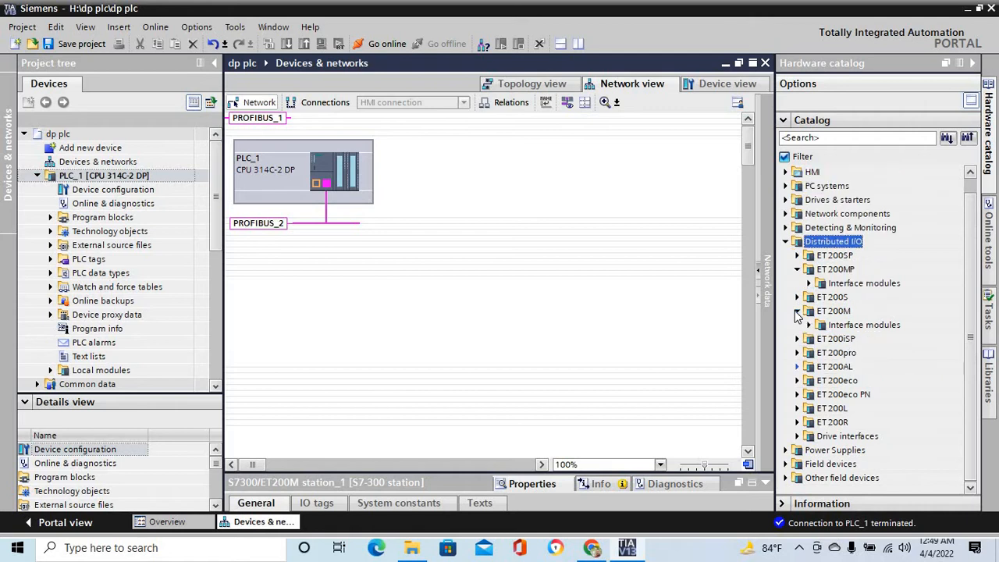
{"action": "left_click", "coordinate": [799, 270]}
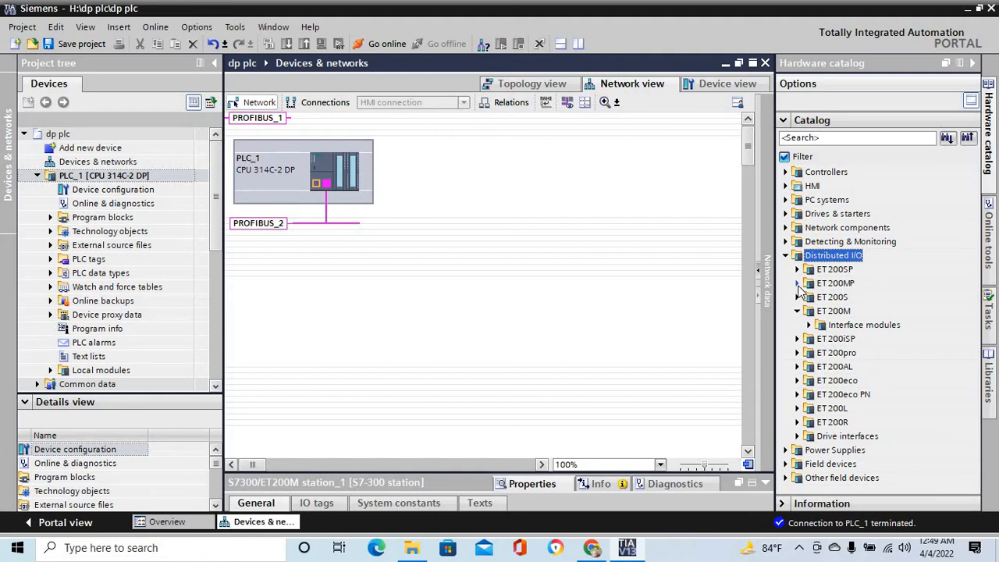
- Add the ET 200MP PROFIBUS module IM 155-5 DP ST (6ES7 155-5BA00-0AB0) beside PLC_1 and assign it to master PLC_1.DP interface_1
{"action": "left_click", "coordinate": [797, 283]}
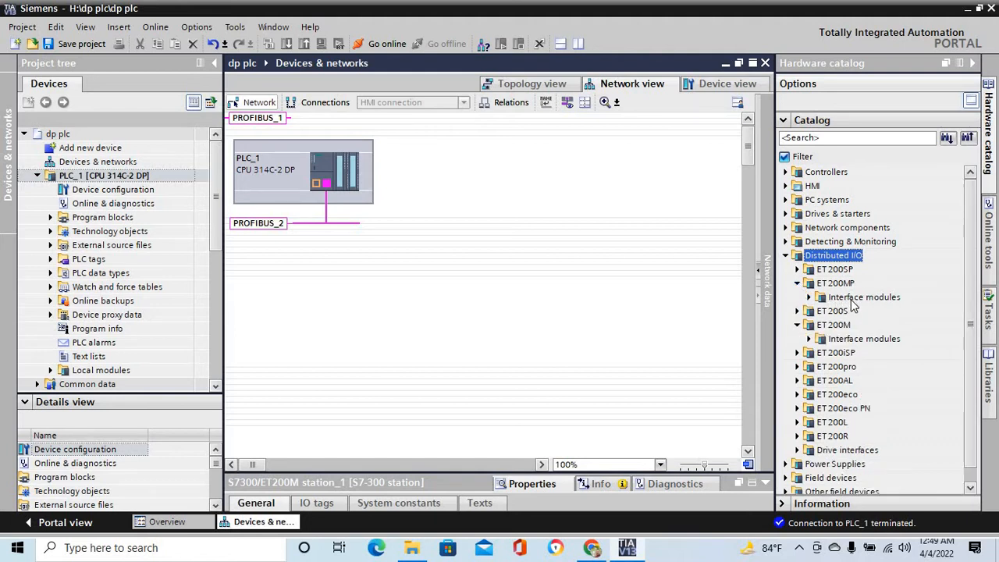
{"action": "left_click", "coordinate": [809, 297]}
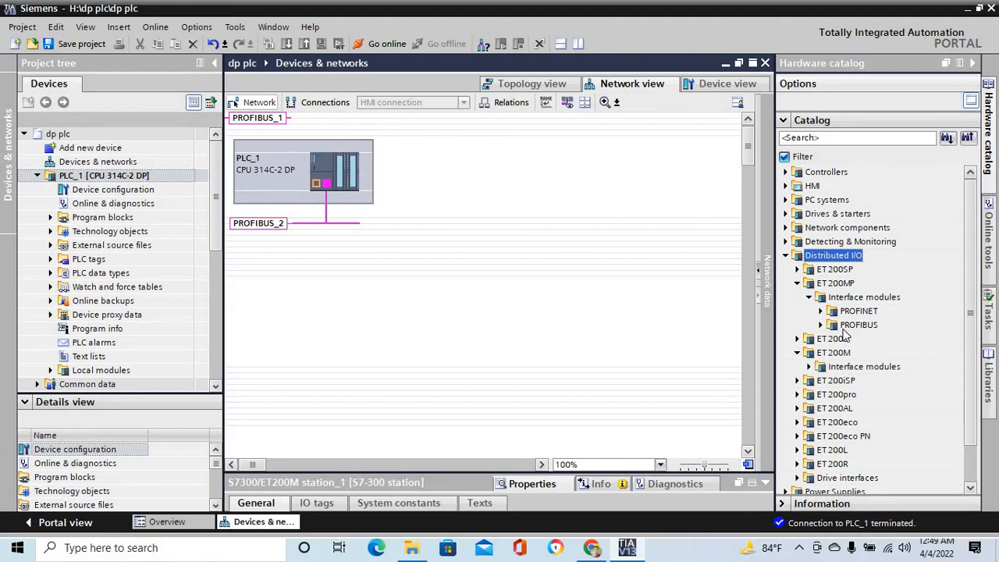
{"action": "left_click", "coordinate": [821, 325]}
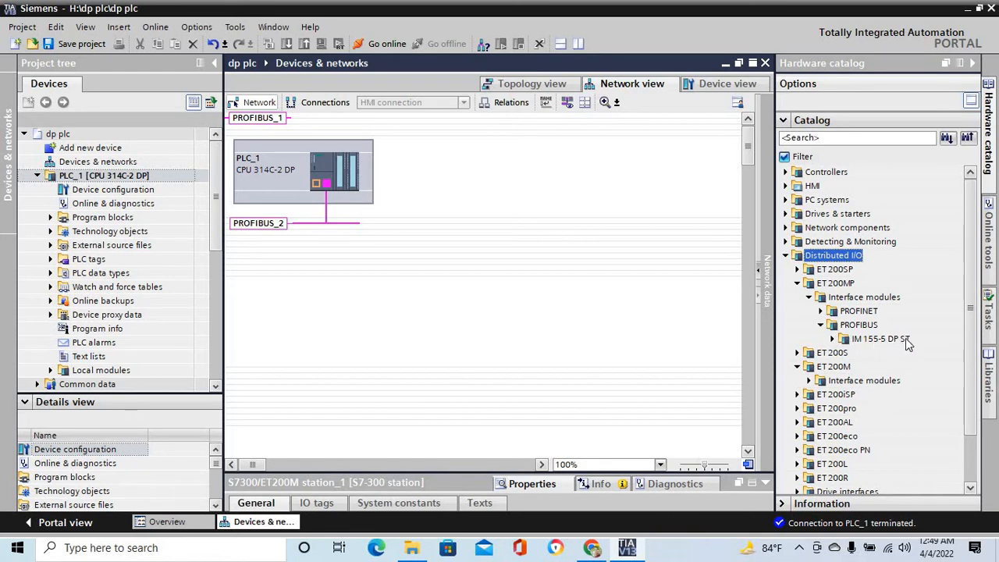
{"action": "left_click", "coordinate": [833, 340]}
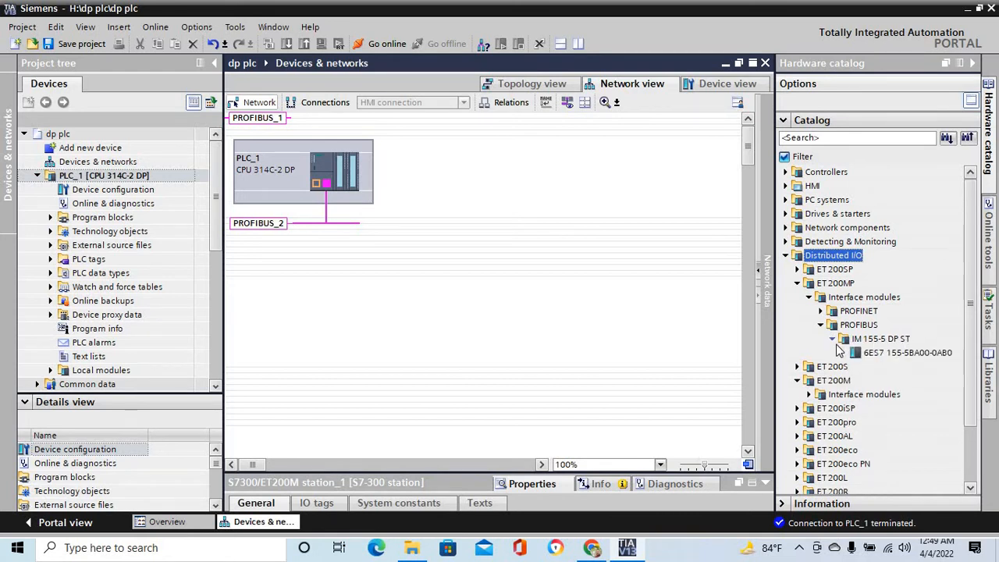
{"action": "left_click", "coordinate": [874, 355]}
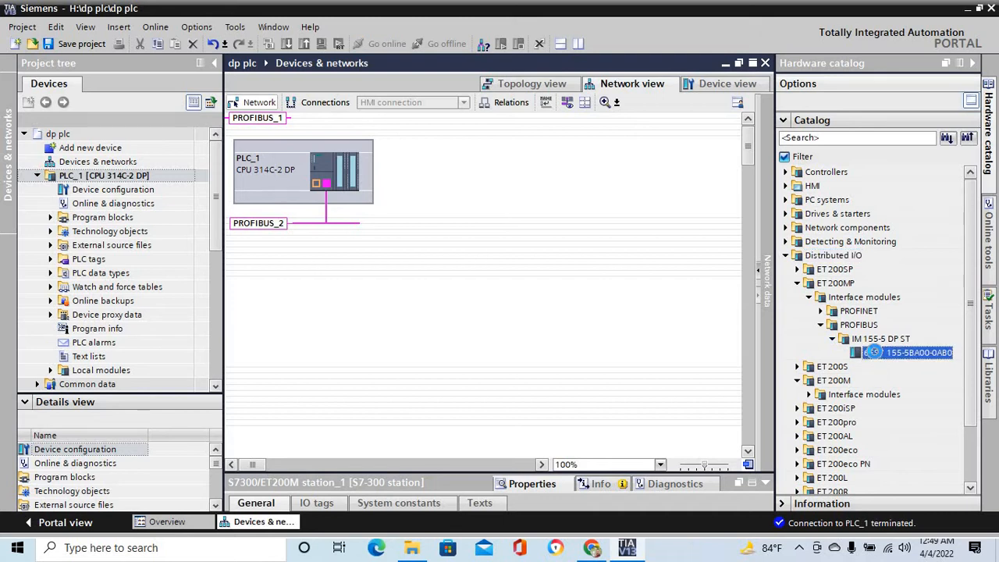
{"action": "left_click_drag", "start_coordinate": [872, 352], "coordinate": [464, 176]}
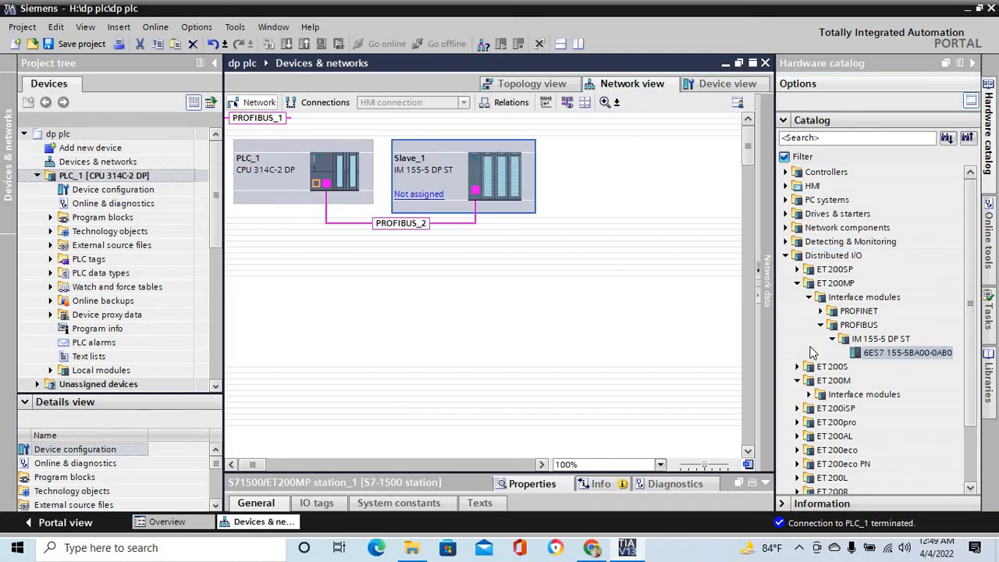
{"action": "left_click", "coordinate": [415, 199]}
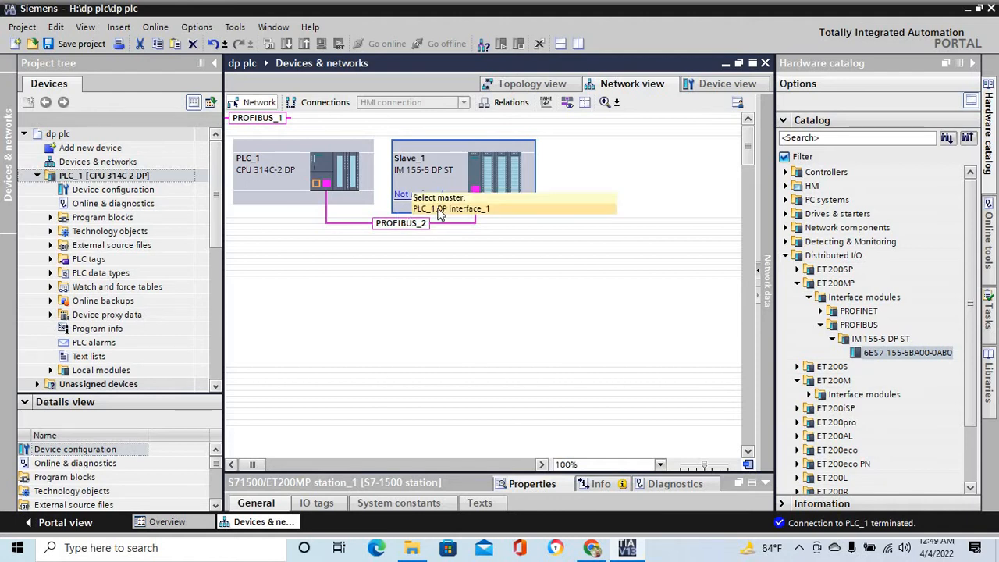
{"action": "left_click", "coordinate": [439, 210]}
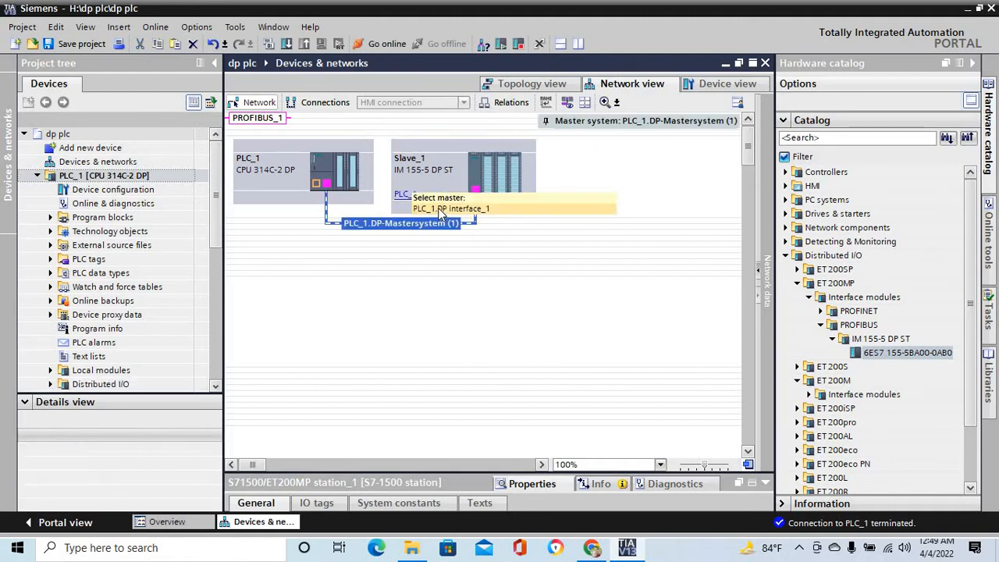
- Open the rack of Slave_1 and insert the DI 16/DQ 16x24VDC module (6ES7 523-1BL00-0AA0) into slot 3
{"action": "left_click", "coordinate": [450, 298]}
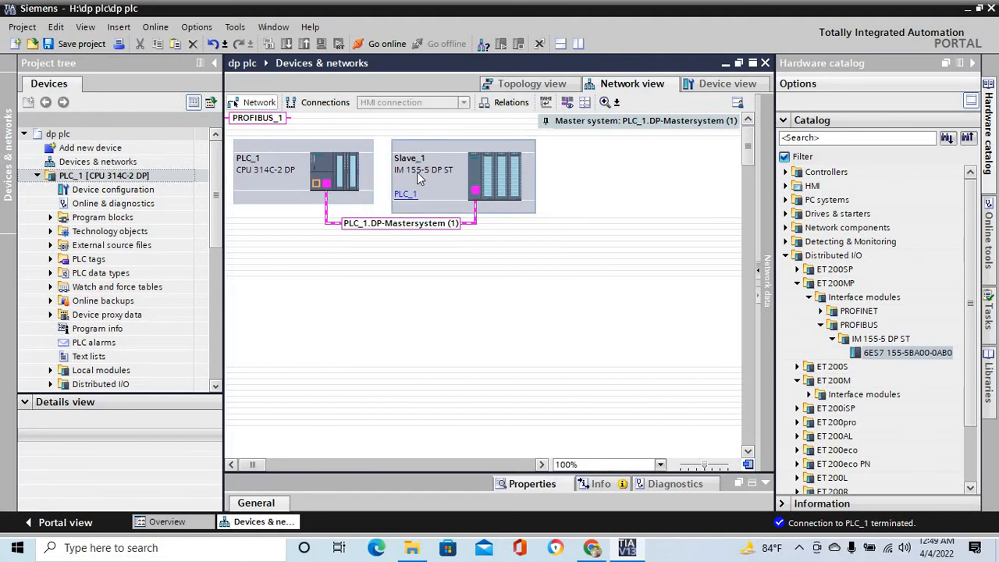
{"action": "double_click", "coordinate": [478, 195]}
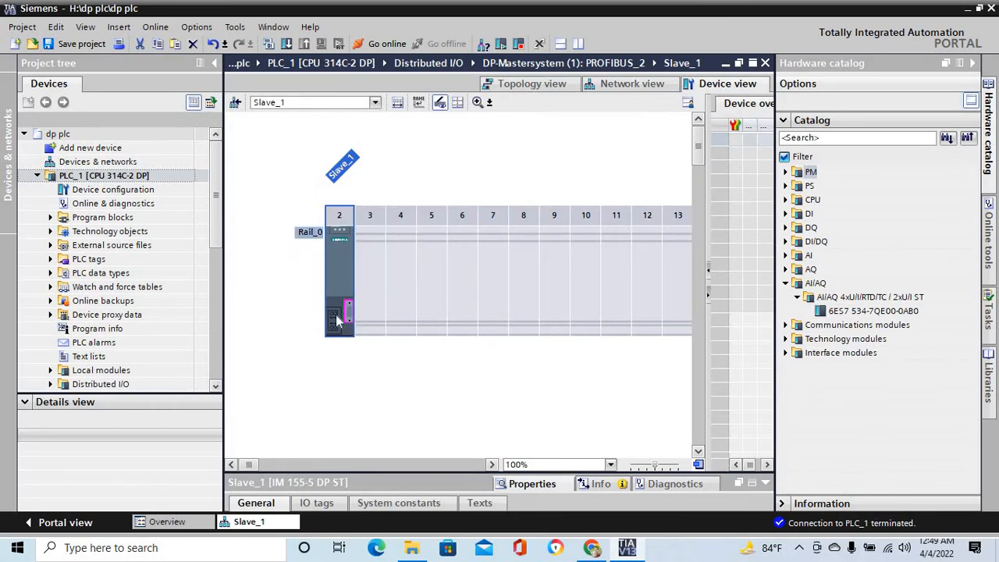
{"action": "left_click", "coordinate": [370, 290]}
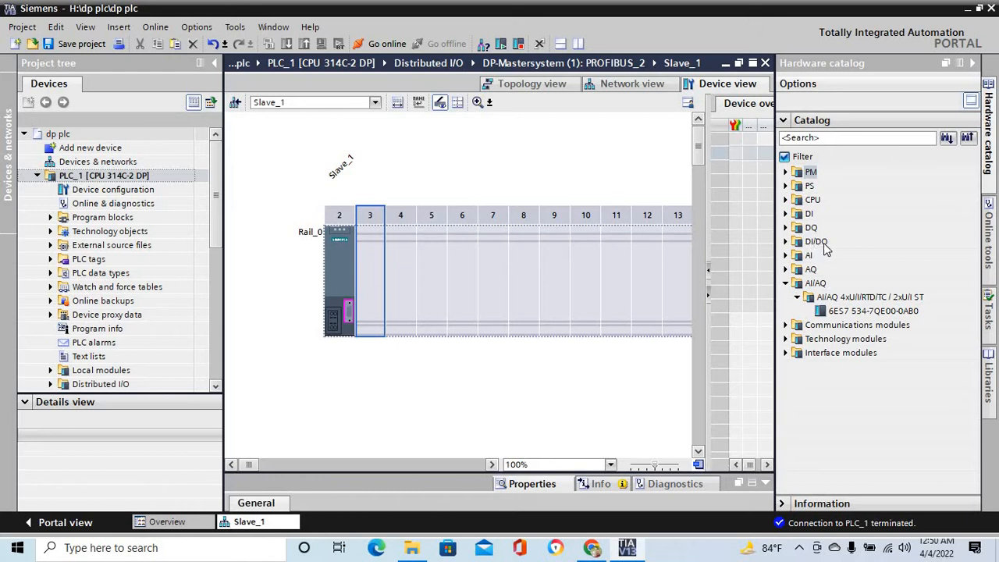
{"action": "left_click", "coordinate": [787, 242]}
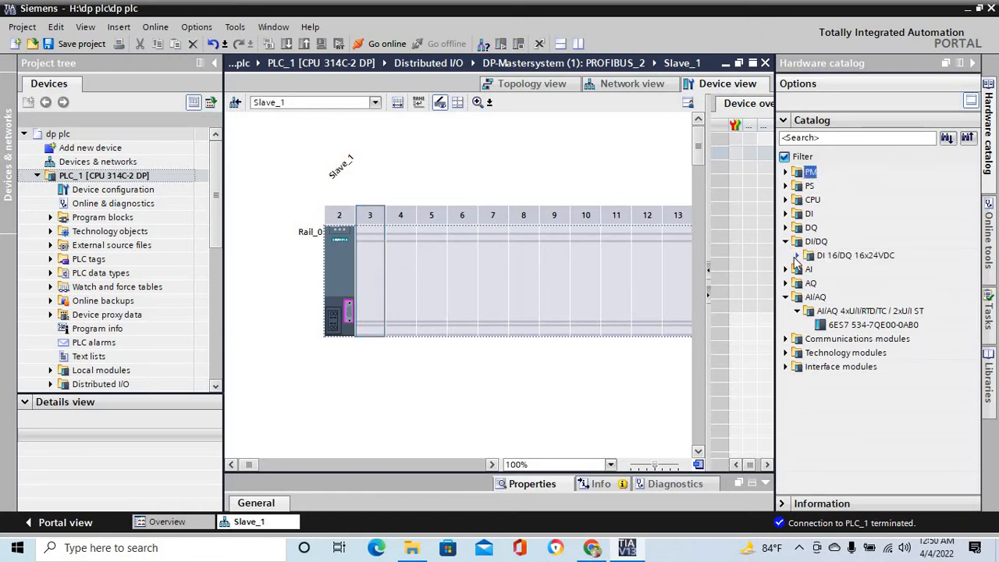
{"action": "left_click", "coordinate": [797, 257]}
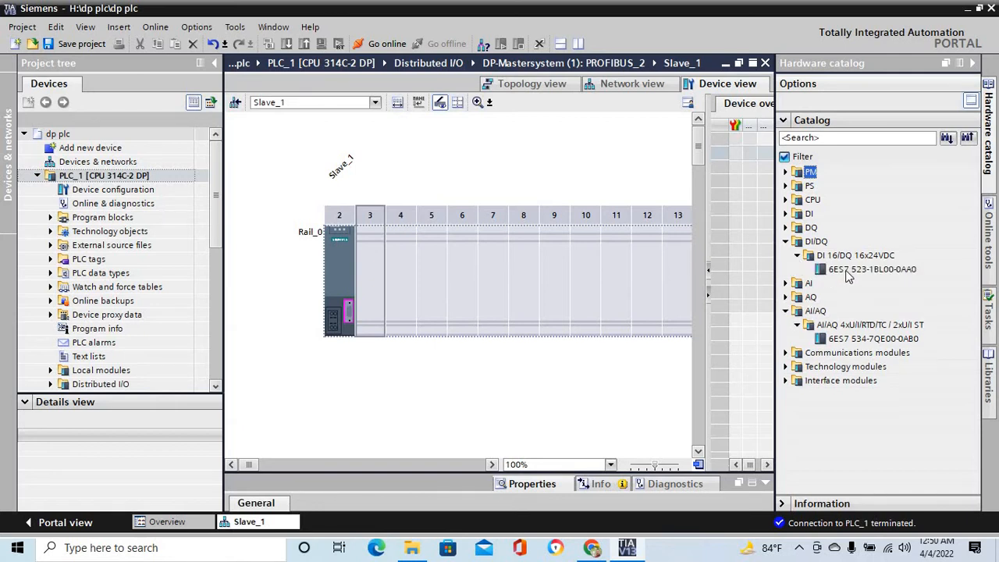
{"action": "left_click_drag", "start_coordinate": [849, 271], "coordinate": [369, 270]}
{"action": "left_click", "coordinate": [370, 275]}
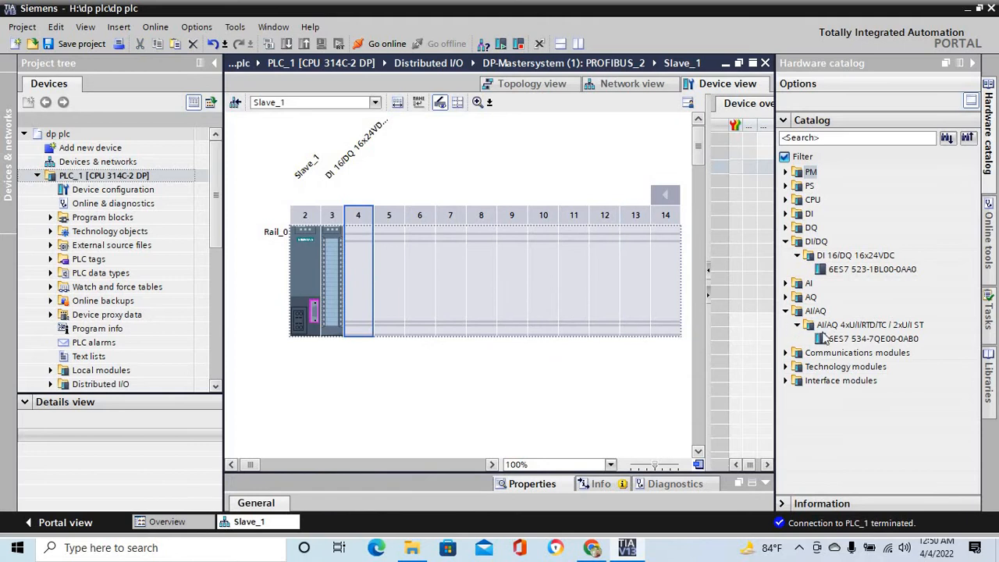
- Insert the AI/AQ 4xU/I/RTD/TC / 2xU/I ST module (6ES7 534-7QE00-0AB0) into slot 4 of Slave_1
{"action": "left_click", "coordinate": [788, 311]}
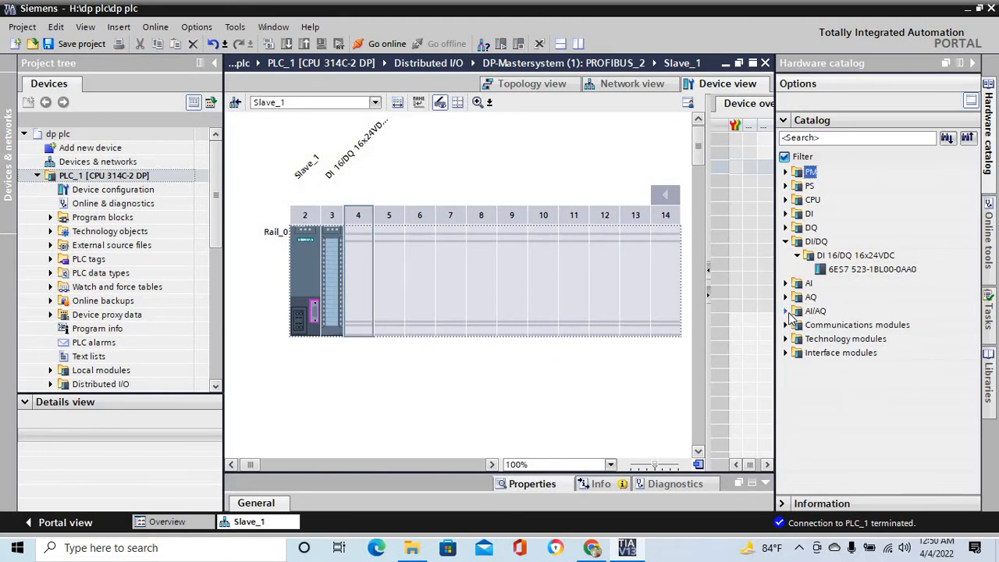
{"action": "left_click", "coordinate": [788, 311]}
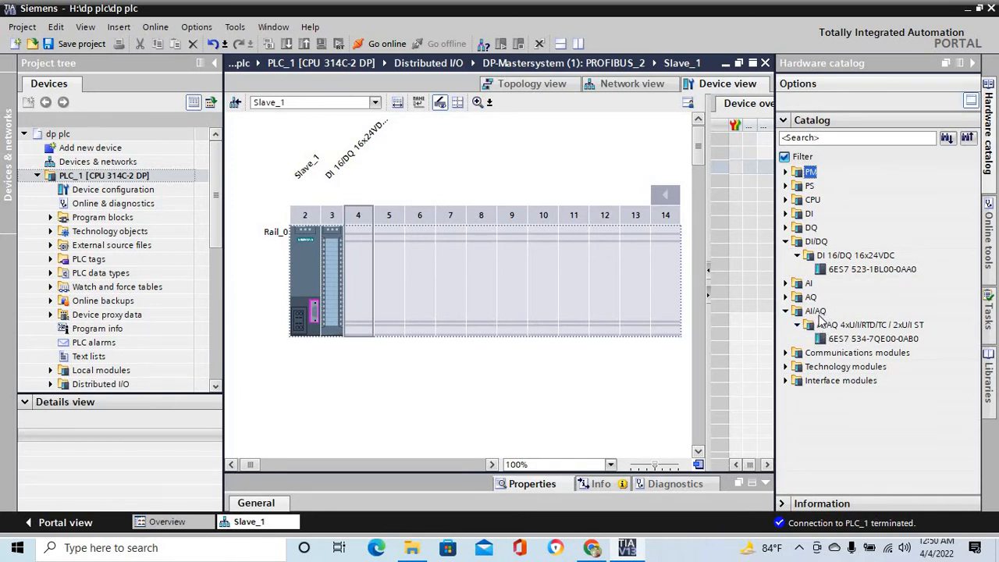
{"action": "left_click_drag", "start_coordinate": [850, 343], "coordinate": [357, 283]}
{"action": "left_click", "coordinate": [460, 397]}
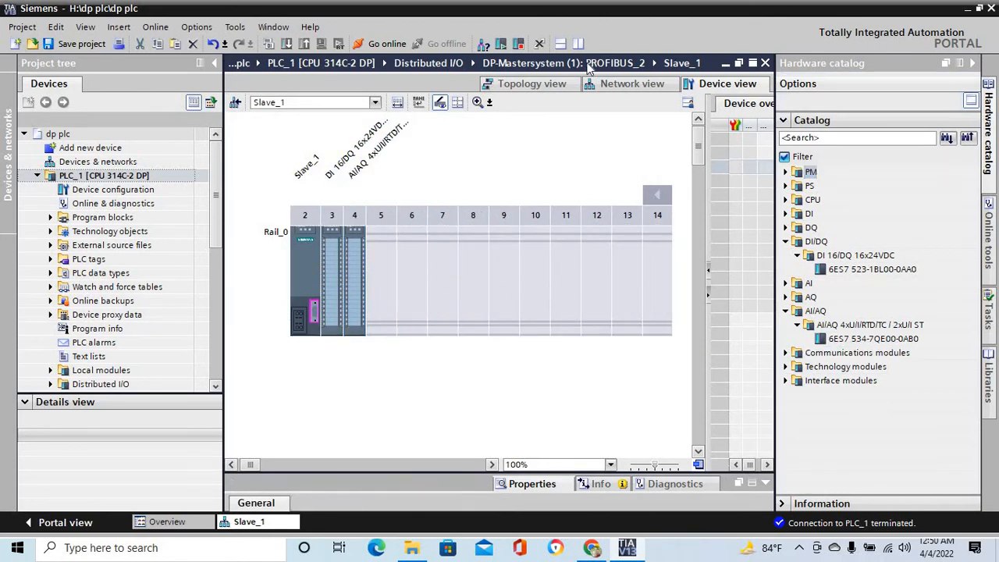
- Reopen Slave_1 from the network view and check the subnet, address and transmission speed in its PROFIBUS address properties
{"action": "left_click", "coordinate": [645, 85]}
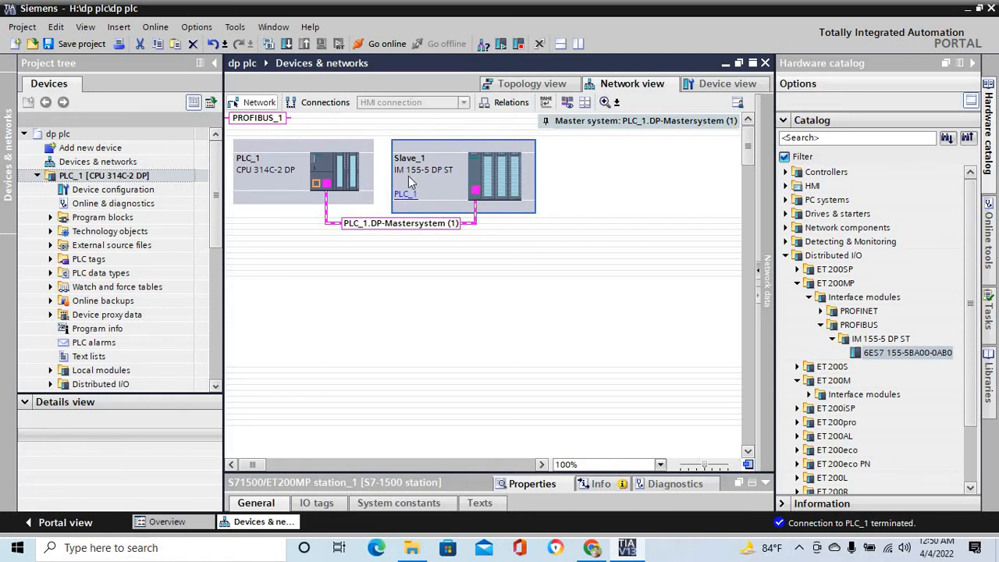
{"action": "double_click", "coordinate": [476, 195]}
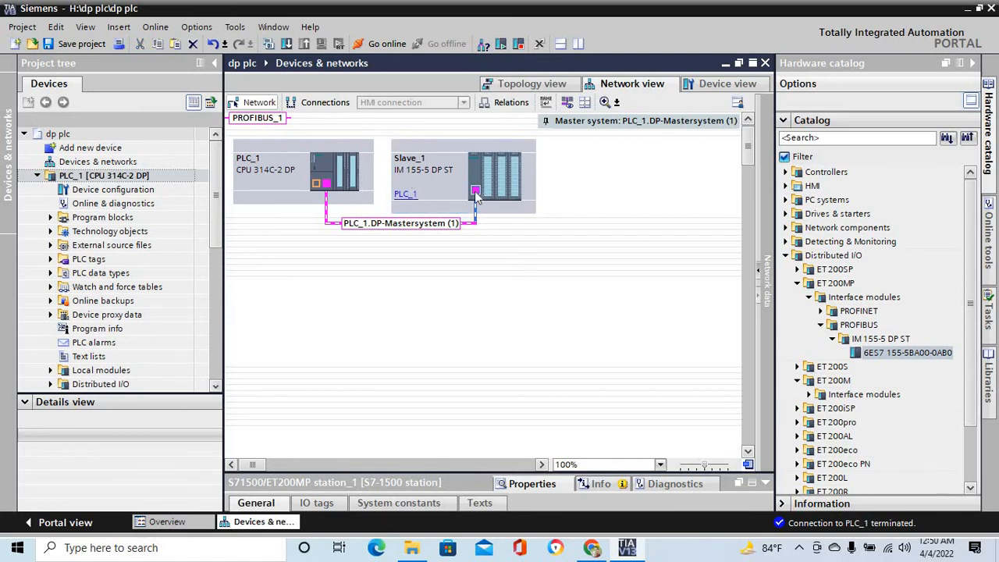
{"action": "left_click", "coordinate": [415, 466]}
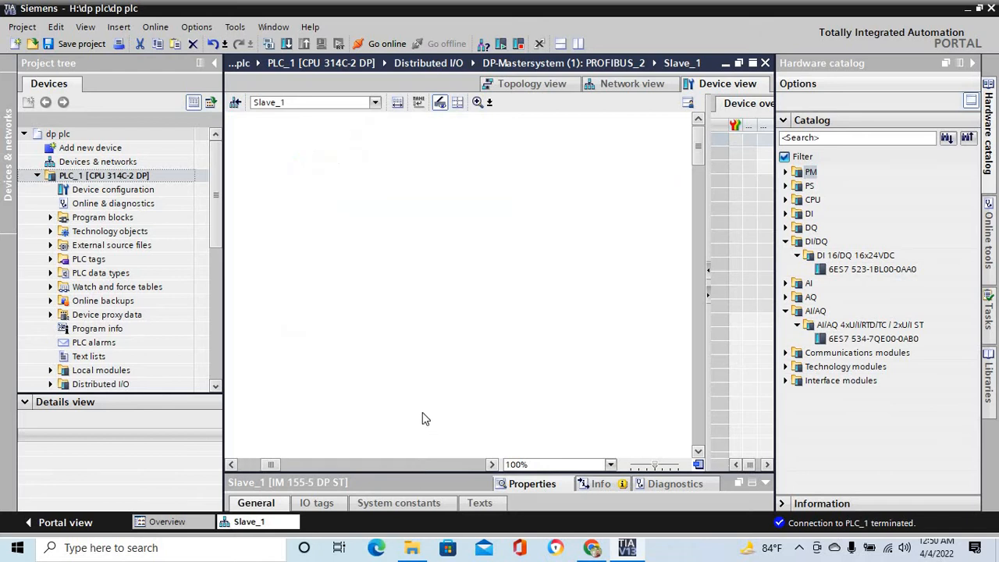
{"action": "left_click", "coordinate": [266, 465]}
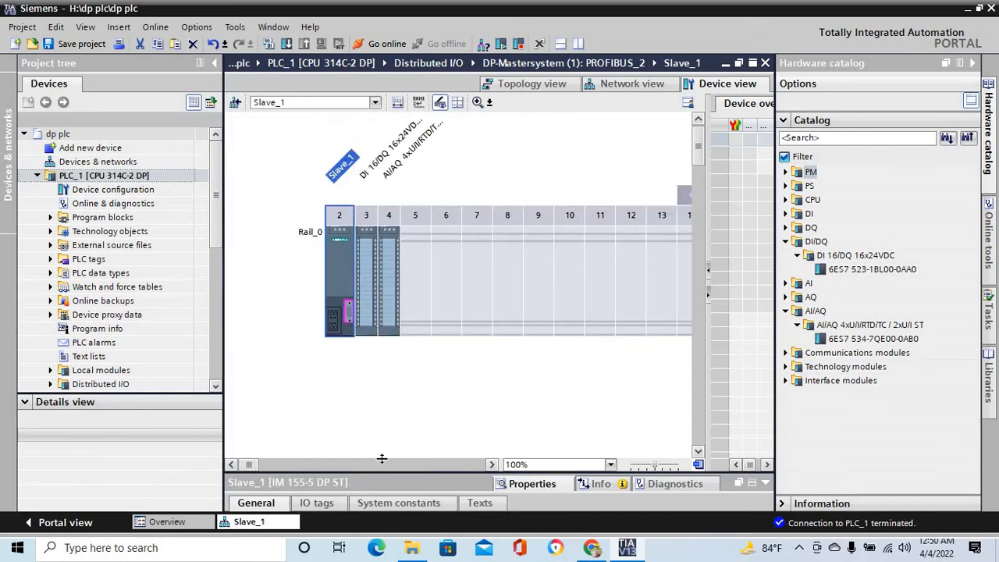
{"action": "left_click_drag", "start_coordinate": [382, 458], "coordinate": [408, 265]}
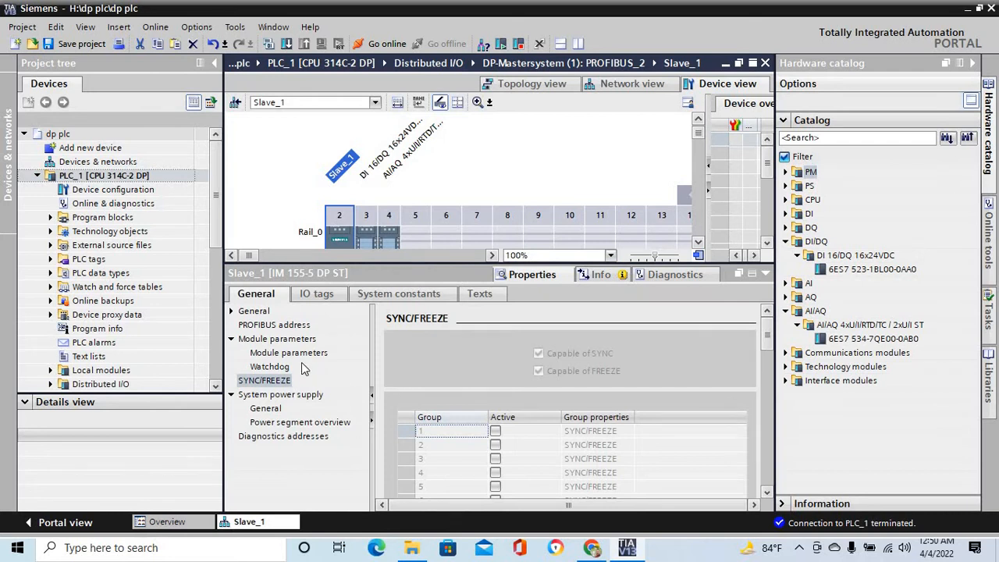
{"action": "left_click", "coordinate": [285, 326]}
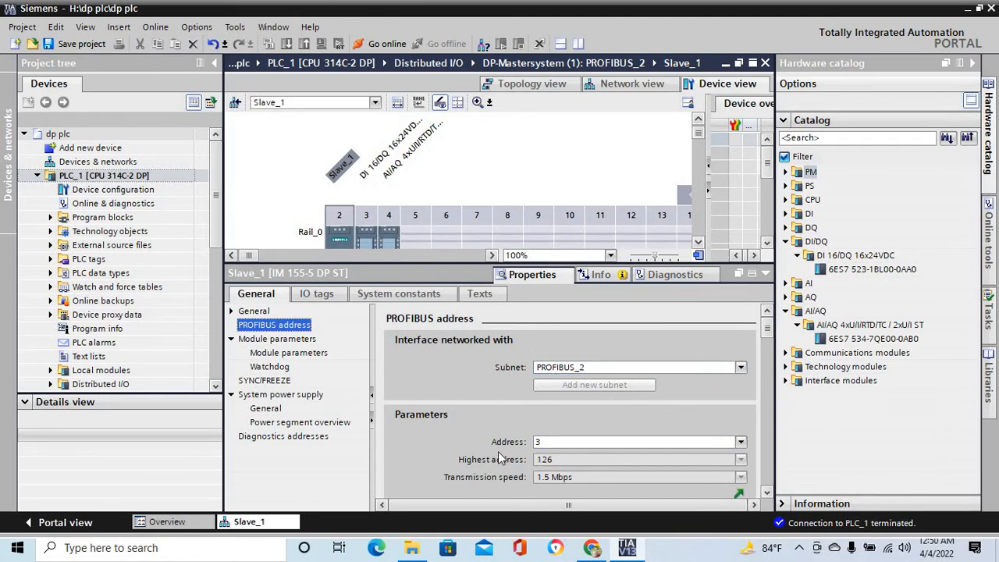
{"action": "left_click", "coordinate": [541, 442]}
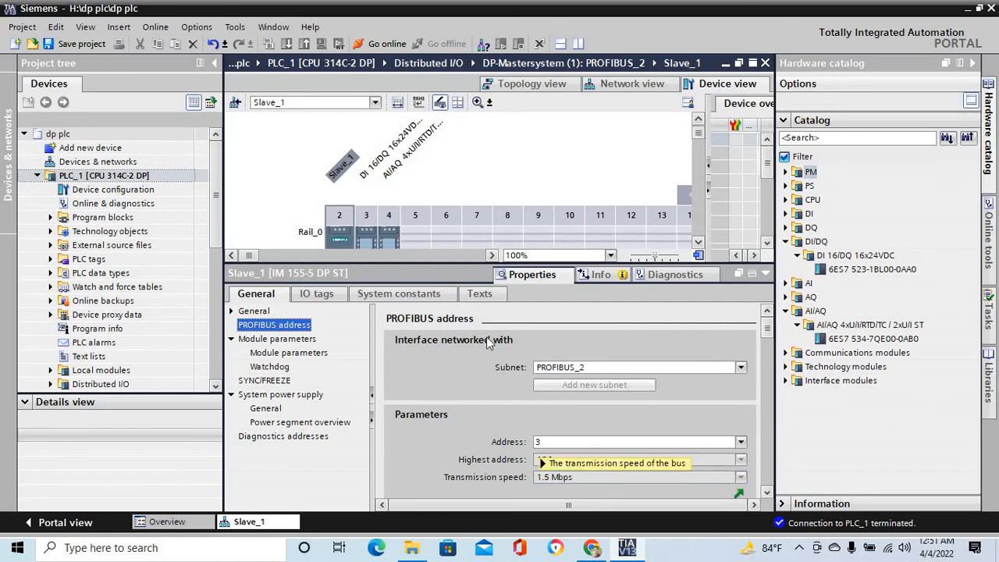
{"action": "left_click_drag", "start_coordinate": [454, 266], "coordinate": [484, 476]}
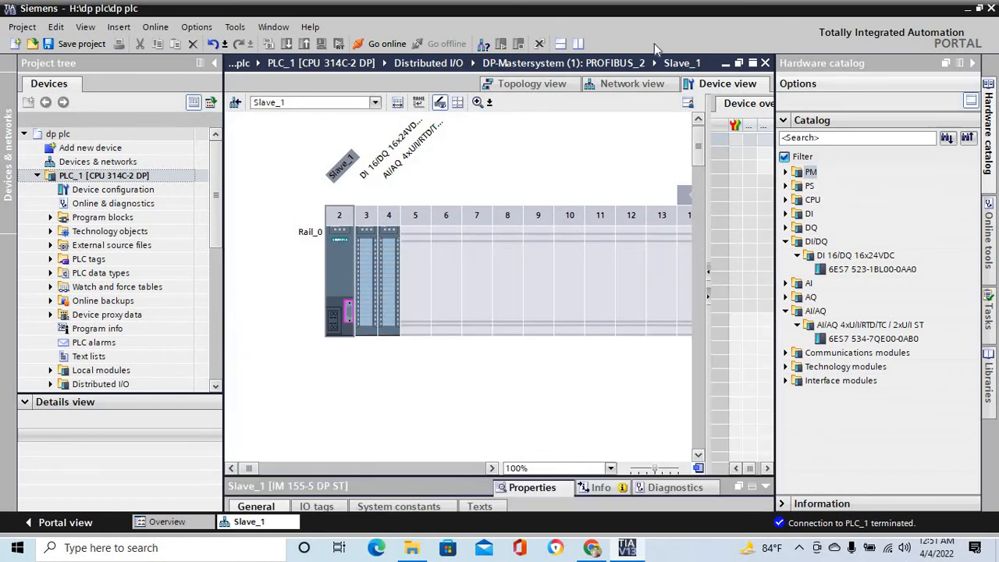
- Add the ET 200M PROFIBUS module IM 153-1 (6ES7 153-1AA03-0XB0) below the existing stations in the network and connect its DP interface to PLC_1
{"action": "left_click", "coordinate": [635, 82]}
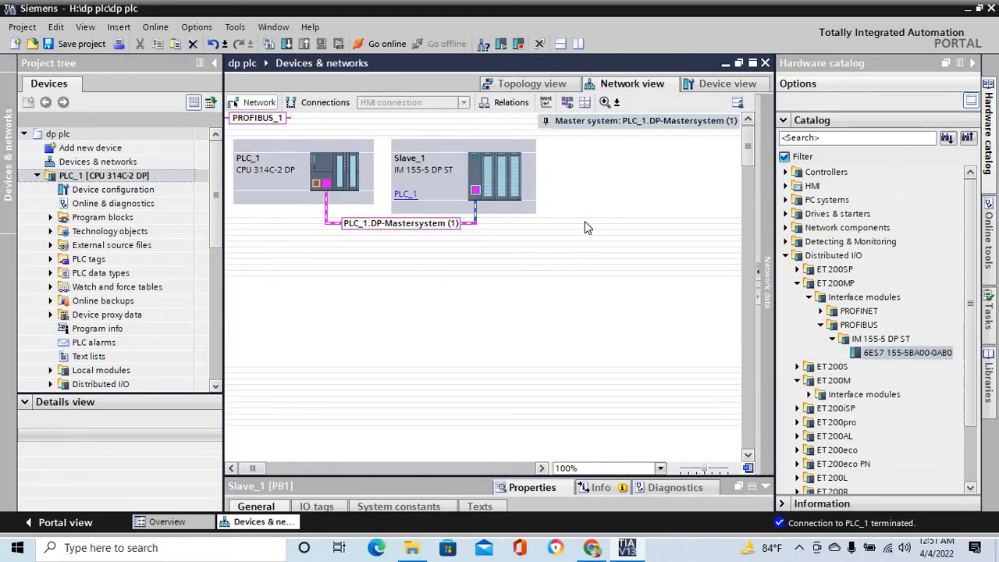
{"action": "left_click", "coordinate": [287, 306]}
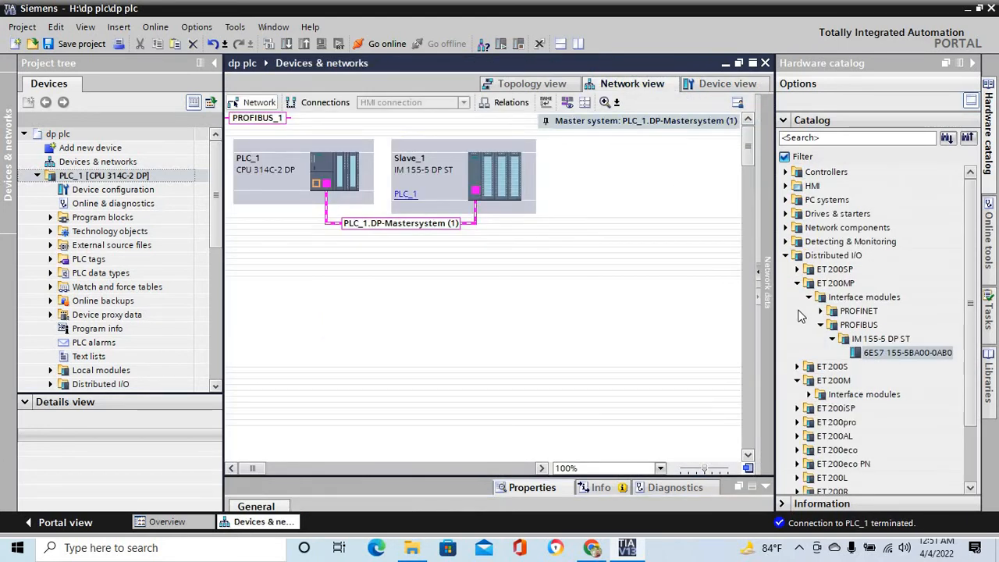
{"action": "left_click", "coordinate": [797, 283]}
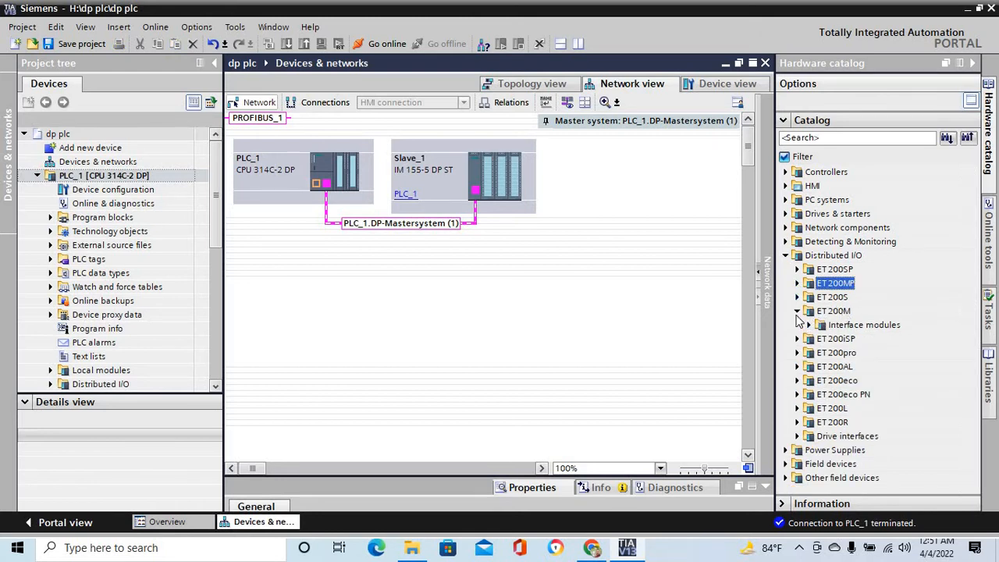
{"action": "left_click", "coordinate": [798, 311]}
{"action": "left_click", "coordinate": [798, 311]}
{"action": "left_click", "coordinate": [809, 325]}
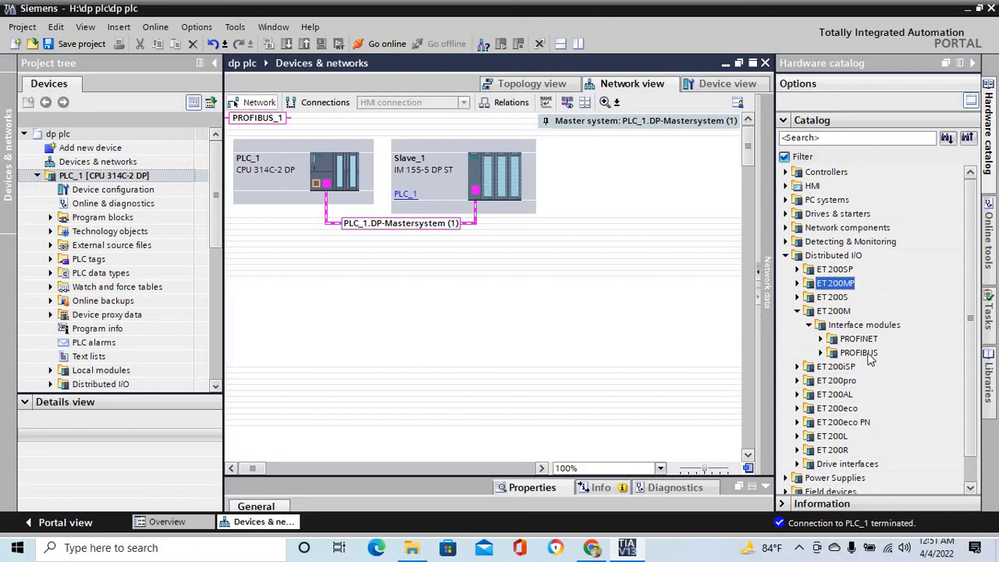
{"action": "left_click", "coordinate": [821, 352]}
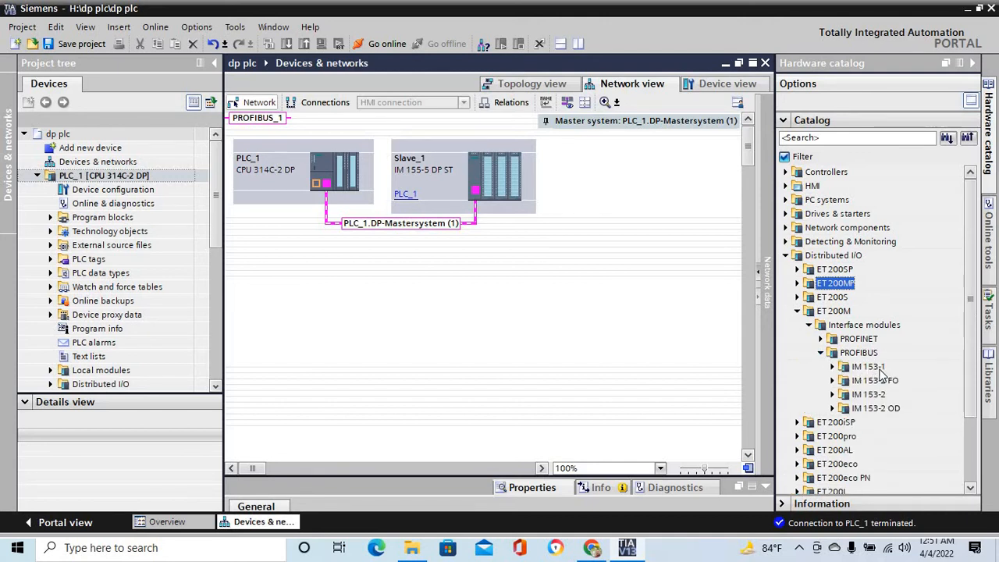
{"action": "left_click", "coordinate": [832, 366]}
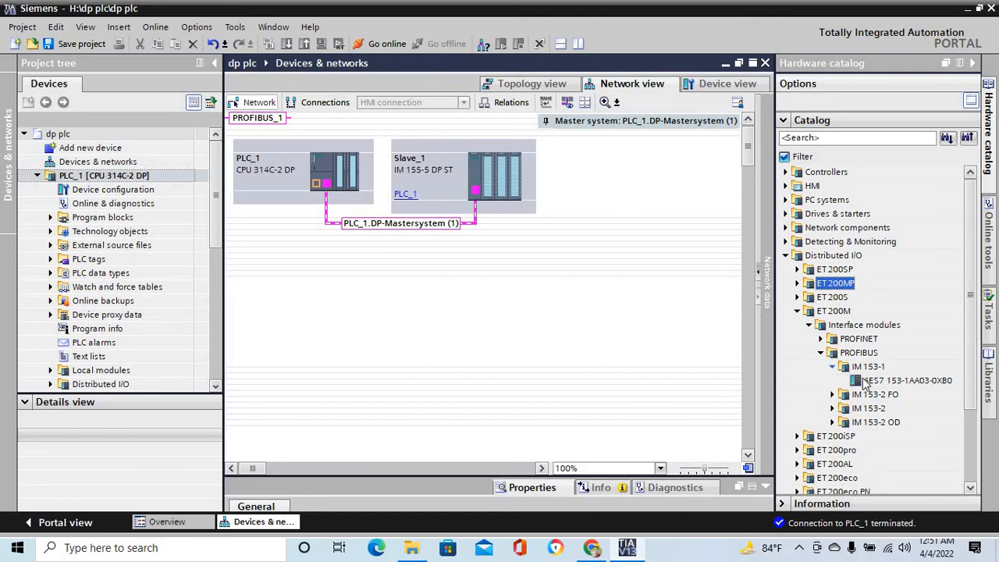
{"action": "left_click_drag", "start_coordinate": [882, 384], "coordinate": [315, 306]}
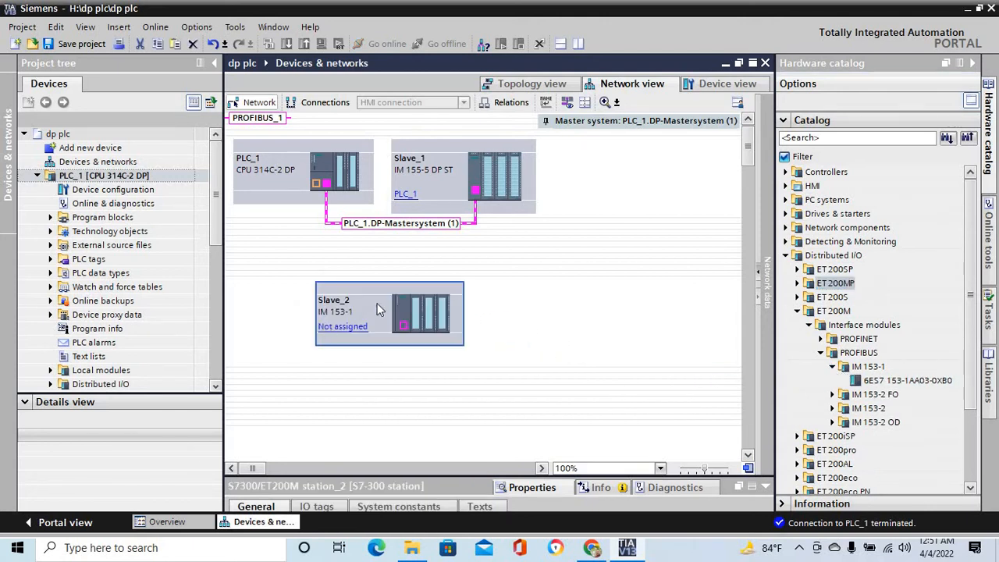
{"action": "left_click_drag", "start_coordinate": [403, 325], "coordinate": [326, 186]}
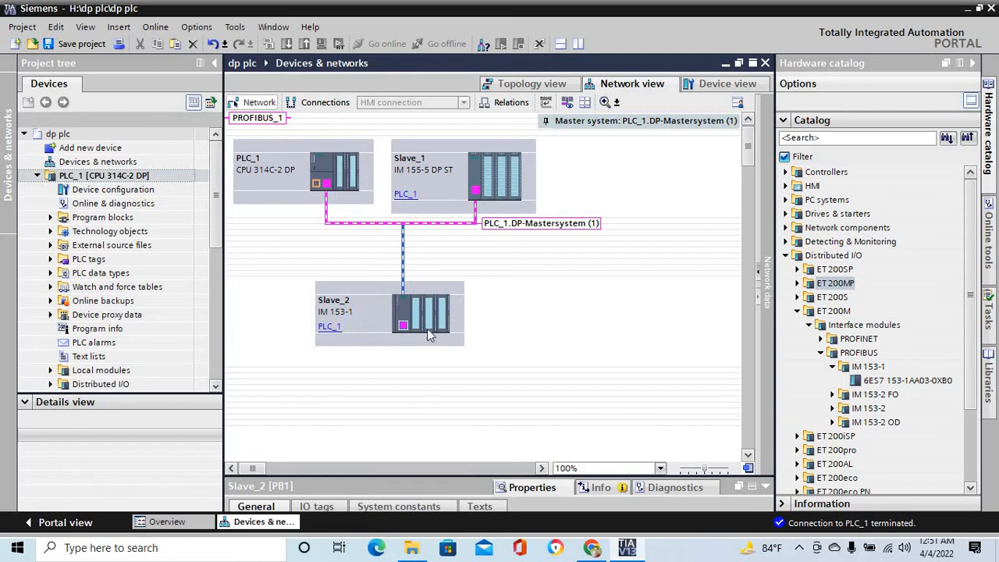
{"action": "left_click", "coordinate": [428, 396]}
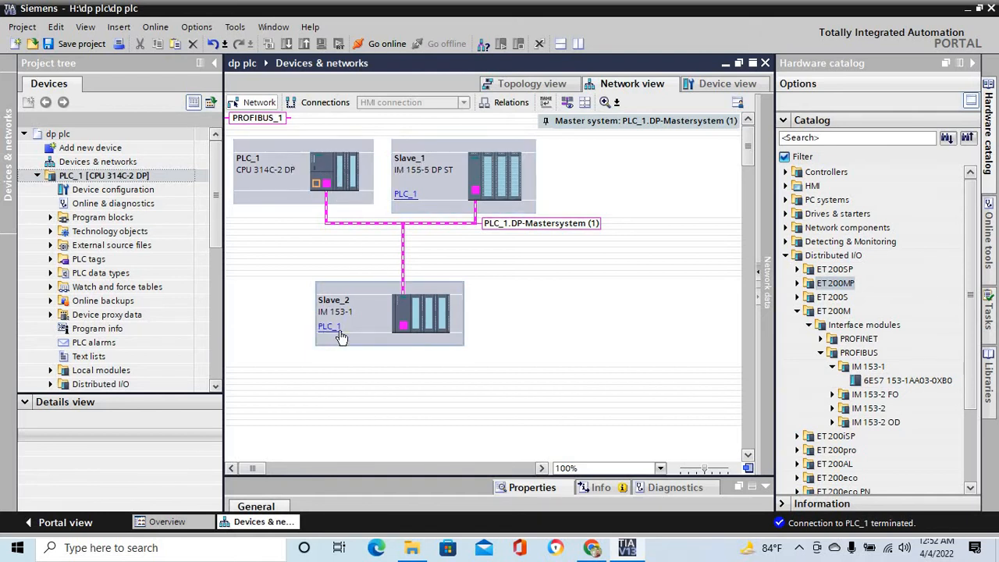
- Open Slave_2 from its DP interface and check the subnet and address in its PROFIBUS address properties
{"action": "double_click", "coordinate": [404, 329]}
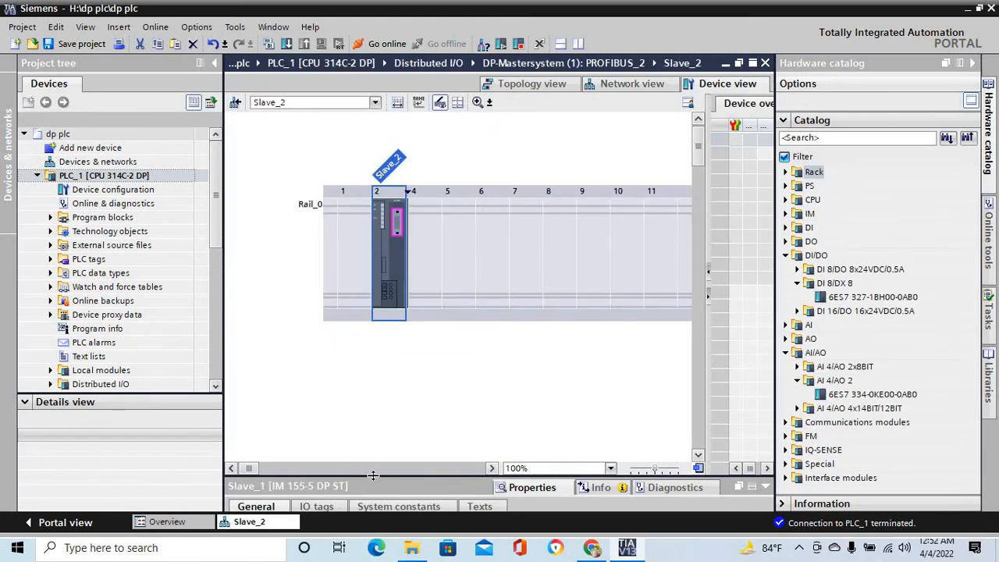
{"action": "left_click_drag", "start_coordinate": [373, 475], "coordinate": [410, 279]}
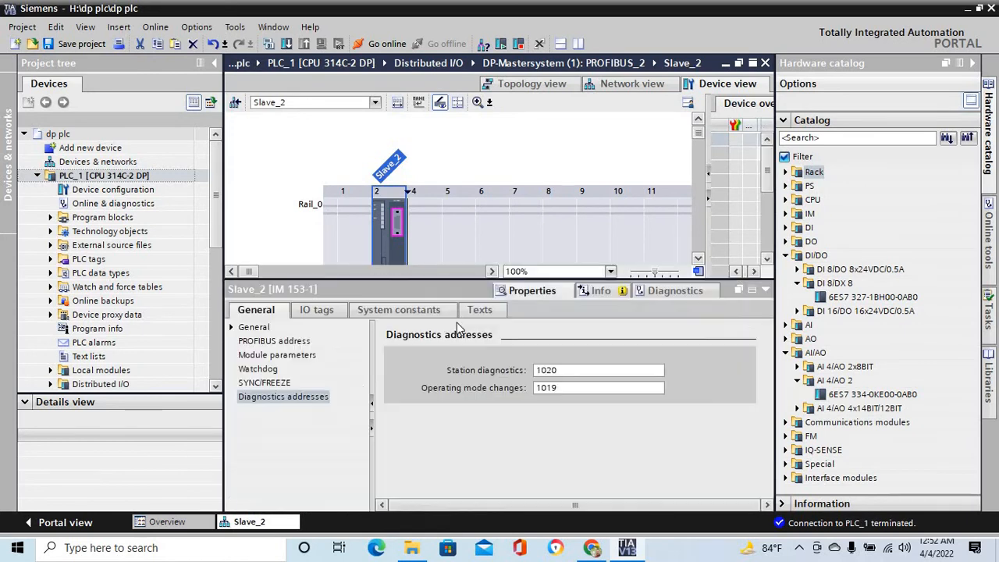
{"action": "left_click", "coordinate": [274, 342]}
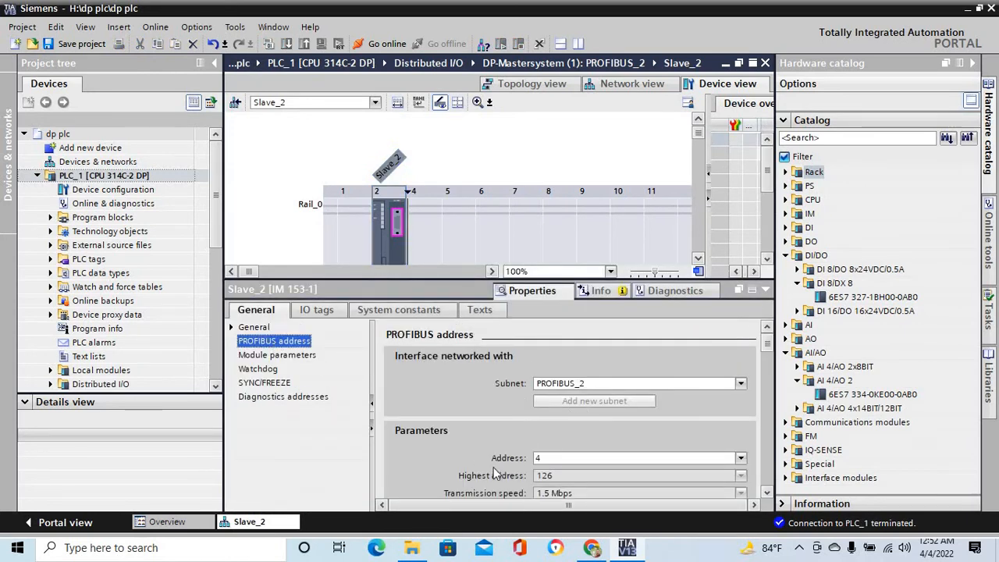
{"action": "left_click", "coordinate": [544, 458]}
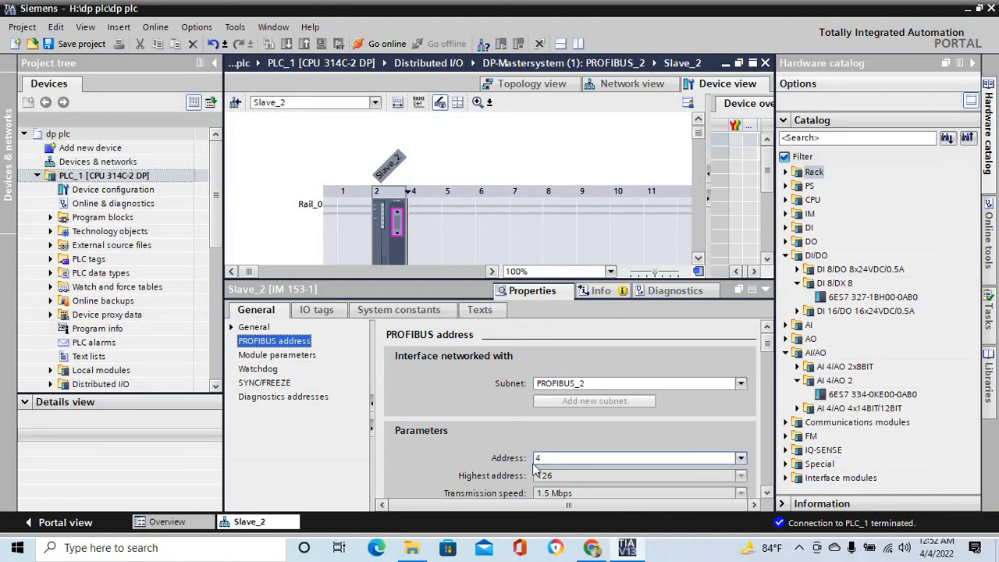
{"action": "left_click", "coordinate": [549, 461]}
{"action": "double_click", "coordinate": [537, 458]}
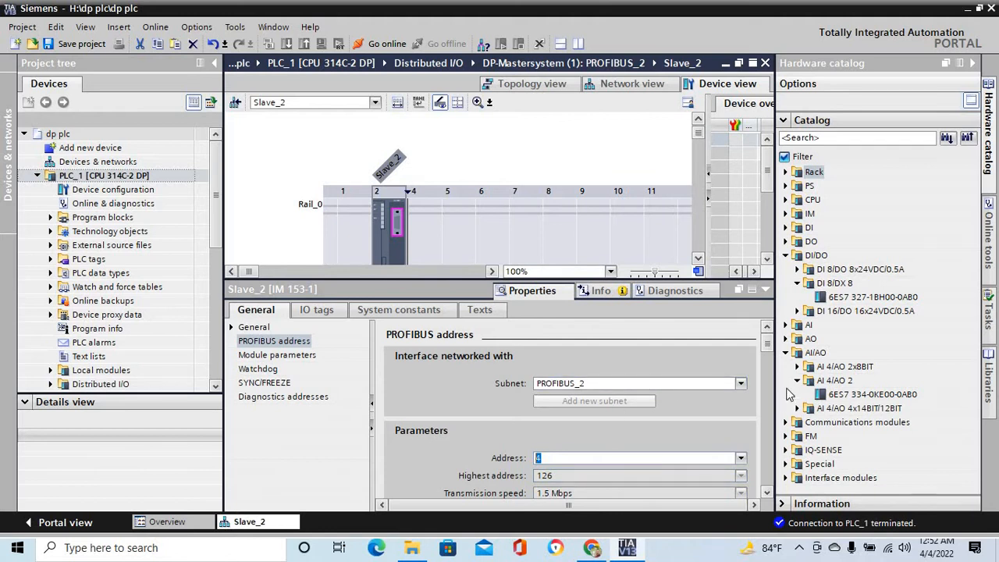
{"action": "left_click_drag", "start_coordinate": [768, 358], "coordinate": [763, 337]}
{"action": "left_click_drag", "start_coordinate": [433, 279], "coordinate": [439, 421]}
- Insert the DI 16/DO 16x24VDC/0.5A module (6ES7 323-1BL00-0AA0) into Slave_2's slot 4 and the AI 4/AO 4x14BIT/12BIT module (6ES7 335-7HG02-0AB0) into slot 5
{"action": "left_click", "coordinate": [418, 245]}
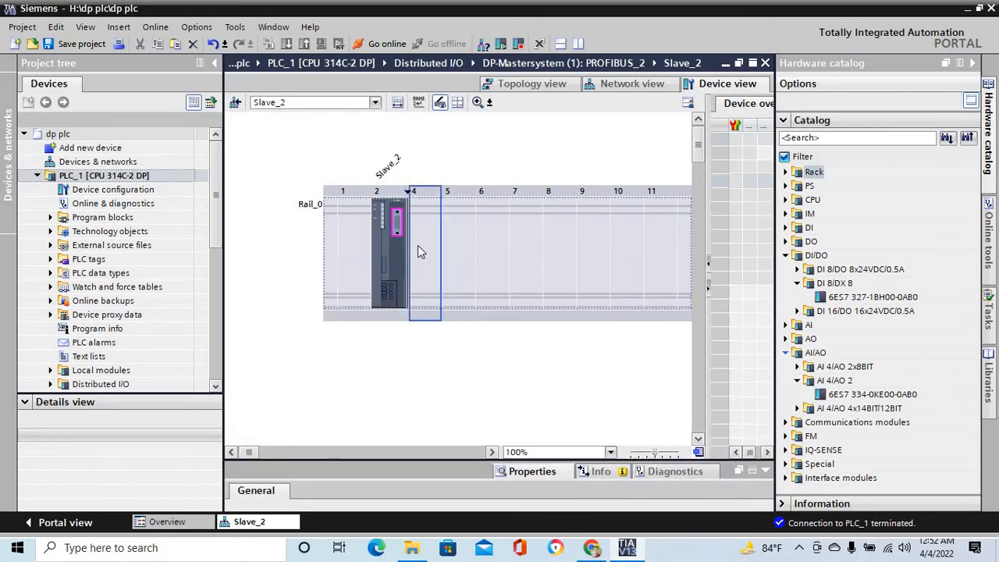
{"action": "left_click", "coordinate": [797, 284]}
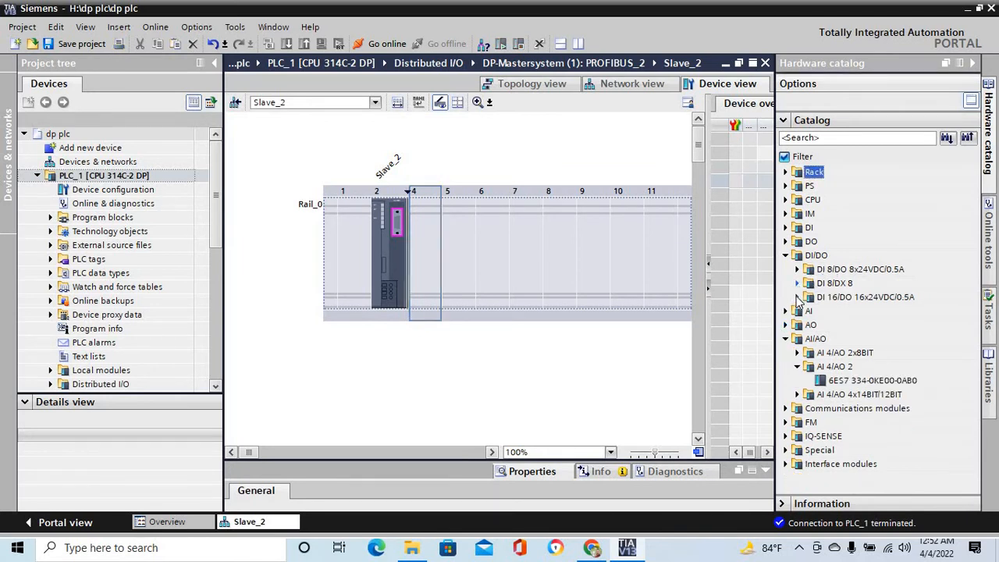
{"action": "left_click", "coordinate": [797, 298]}
{"action": "left_click_drag", "start_coordinate": [847, 316], "coordinate": [434, 268]}
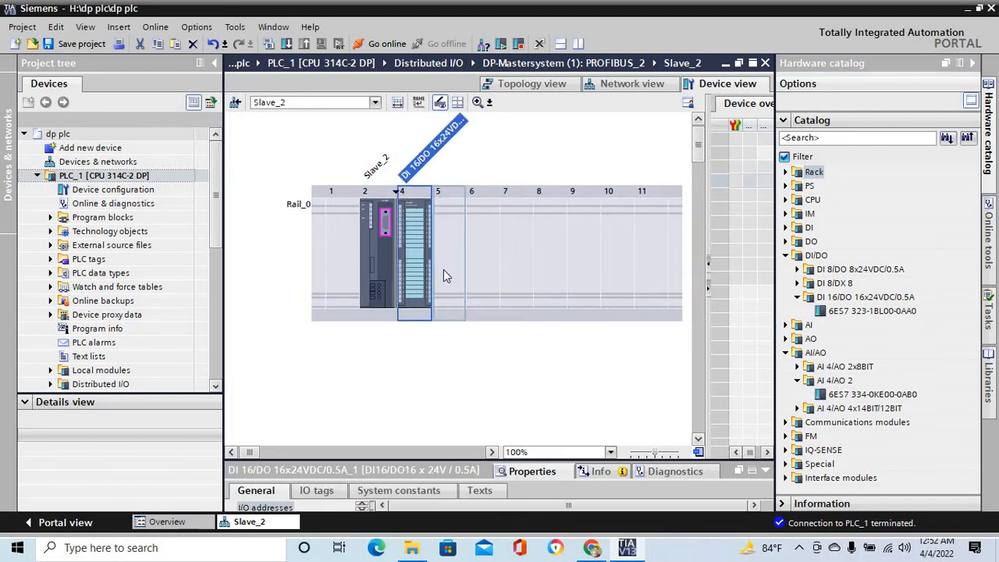
{"action": "left_click", "coordinate": [797, 408]}
{"action": "left_click_drag", "start_coordinate": [852, 424], "coordinate": [459, 266]}
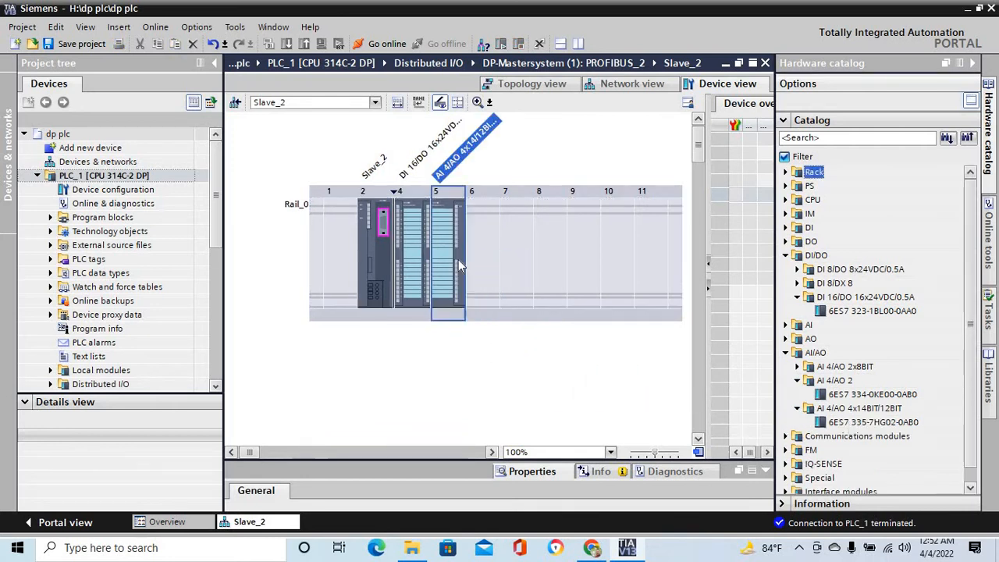
- Add the ET 200iSP PROFIBUS module IM 152-1 (6ES7 152-1AA00-0AB0) beside Slave_2 in the network and connect its DP interface to the PLC_1 master system
{"action": "left_click", "coordinate": [633, 84]}
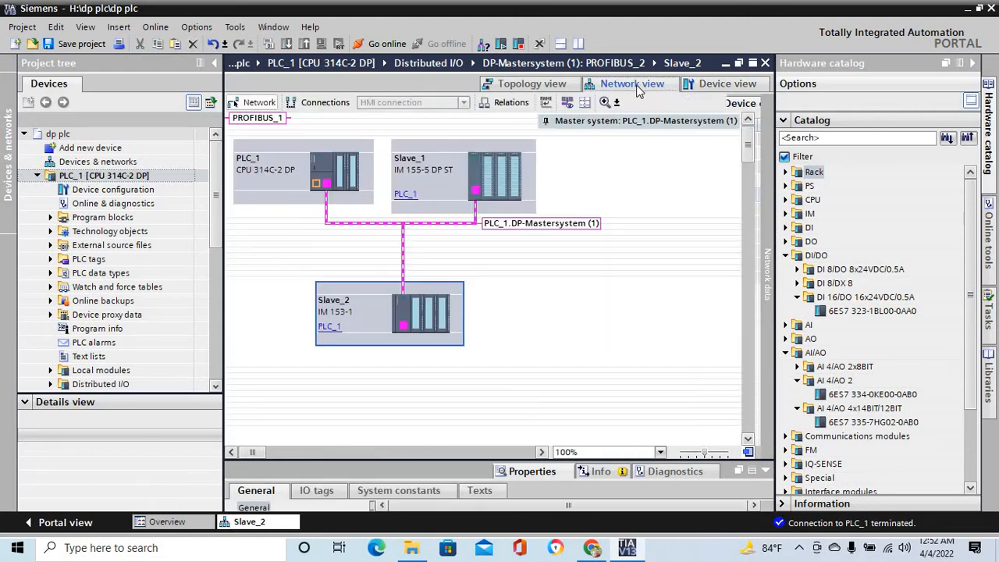
{"action": "left_click", "coordinate": [553, 314]}
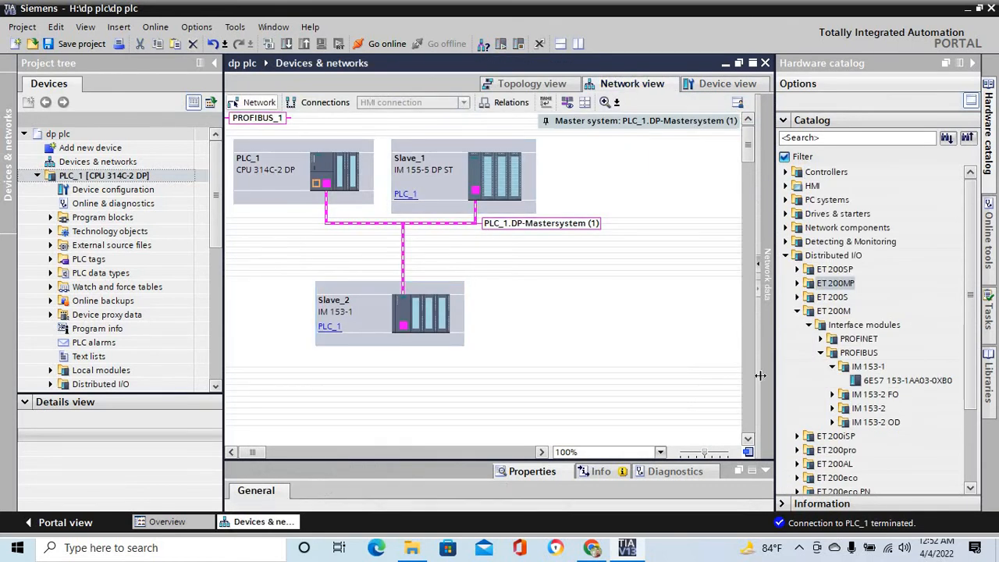
{"action": "left_click", "coordinate": [821, 353]}
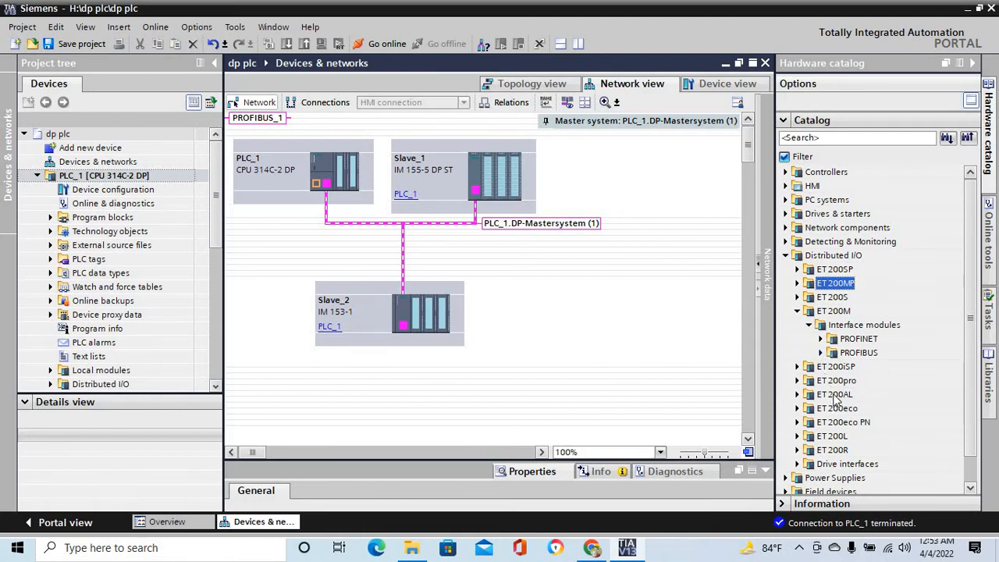
{"action": "left_click", "coordinate": [796, 367]}
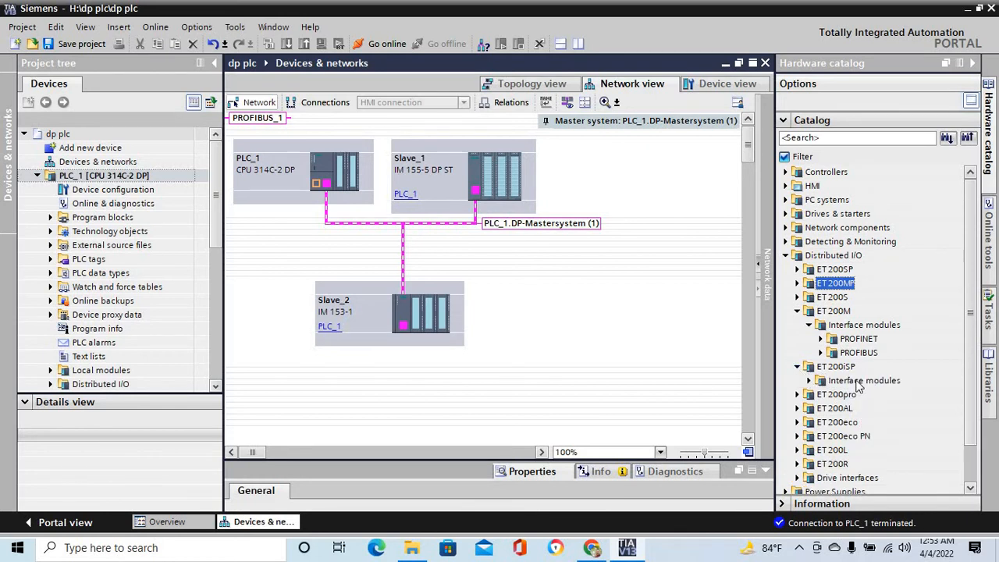
{"action": "left_click", "coordinate": [809, 380]}
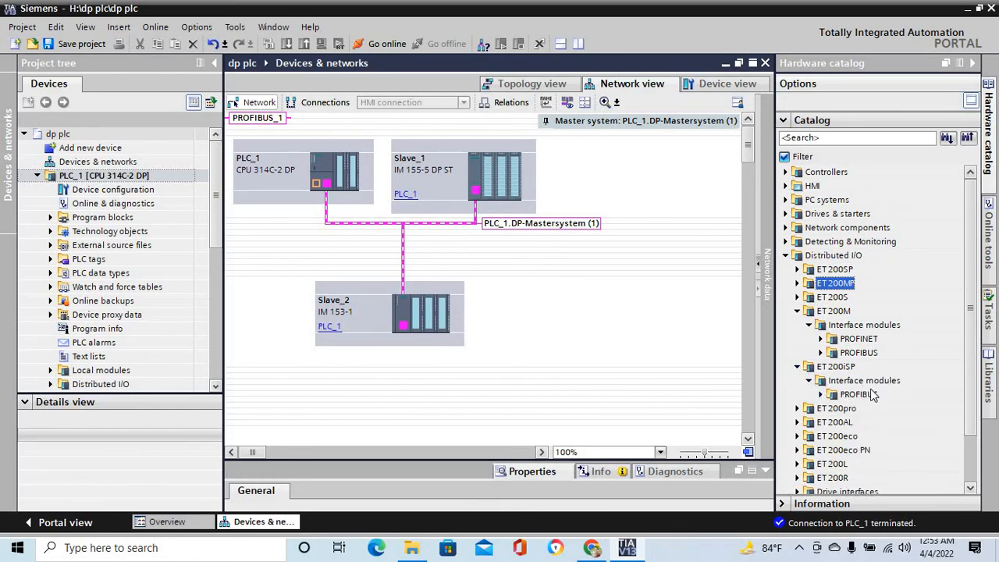
{"action": "left_click", "coordinate": [821, 394]}
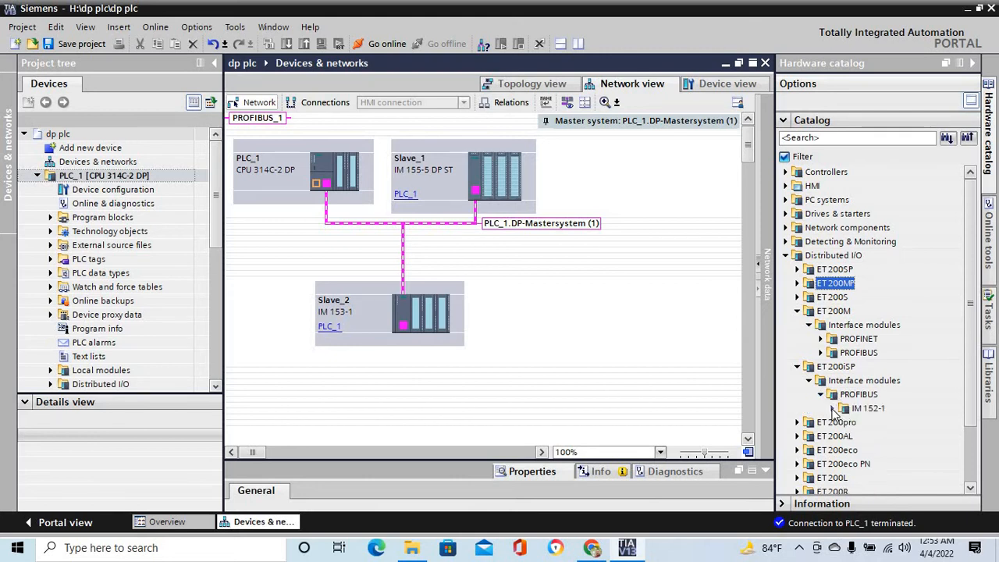
{"action": "left_click", "coordinate": [832, 408]}
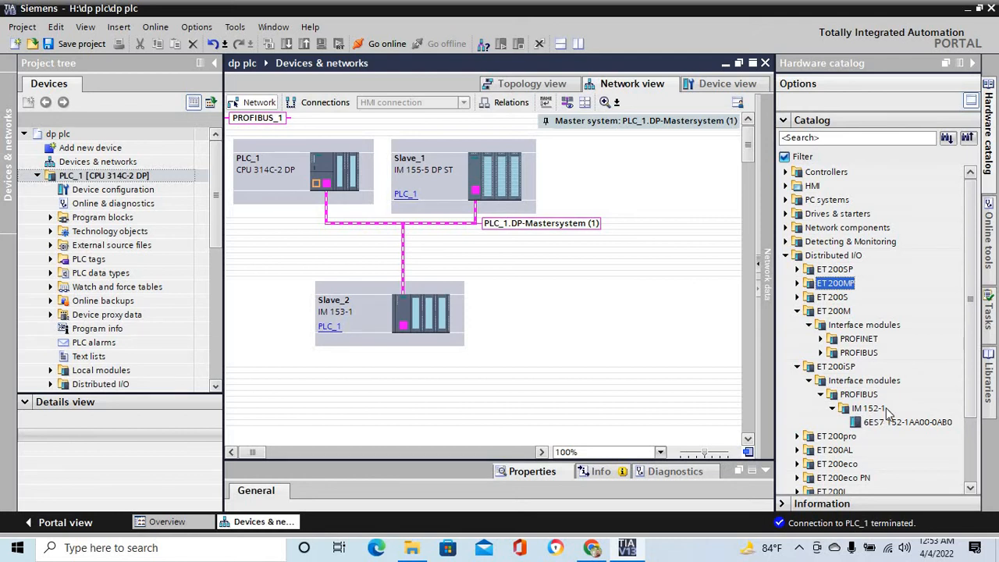
{"action": "left_click_drag", "start_coordinate": [870, 422], "coordinate": [609, 297]}
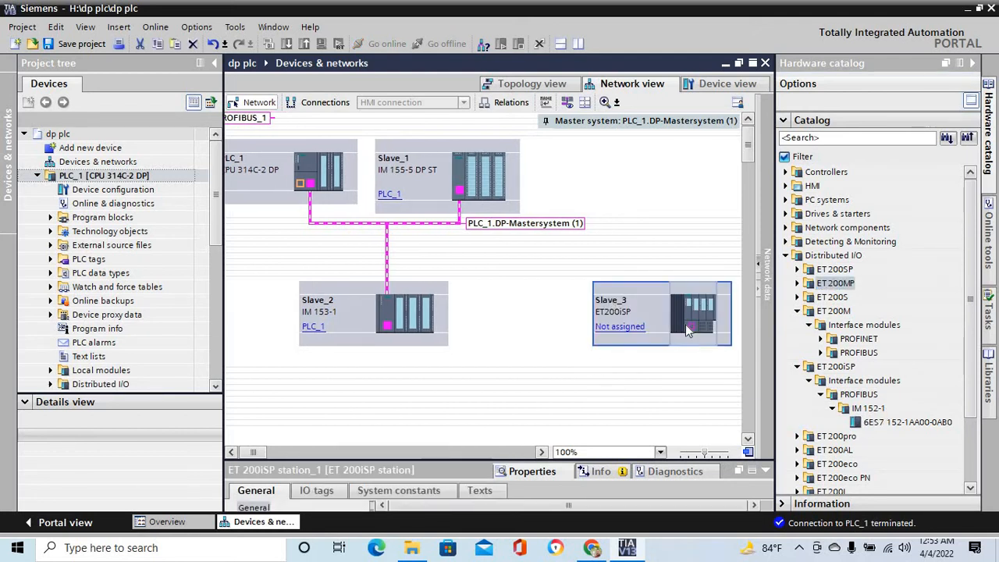
{"action": "left_click_drag", "start_coordinate": [688, 326], "coordinate": [459, 196]}
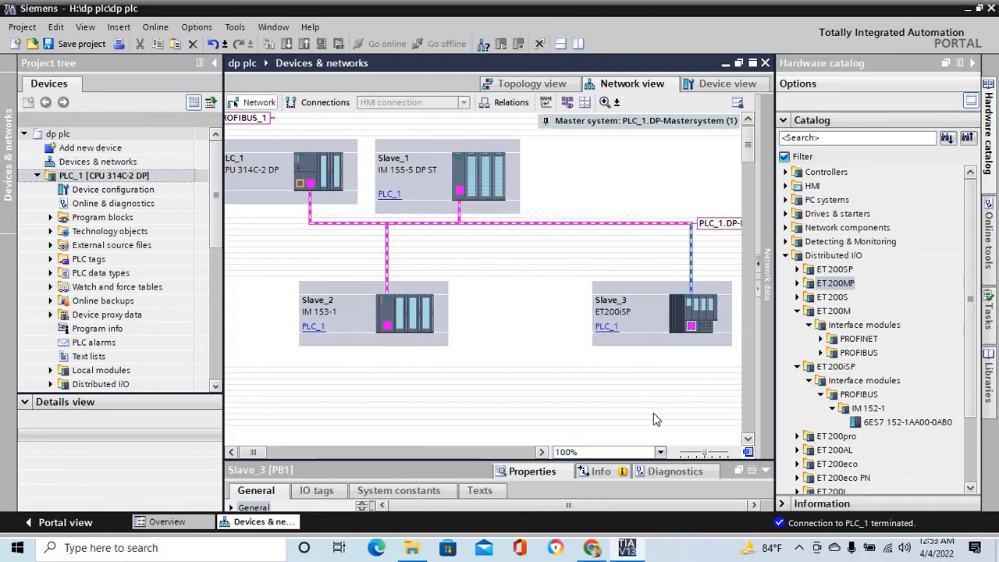
- Open Slave_3 from its DP interface and check the subnet, address and transmission speed in its PROFIBUS address properties
{"action": "double_click", "coordinate": [691, 327]}
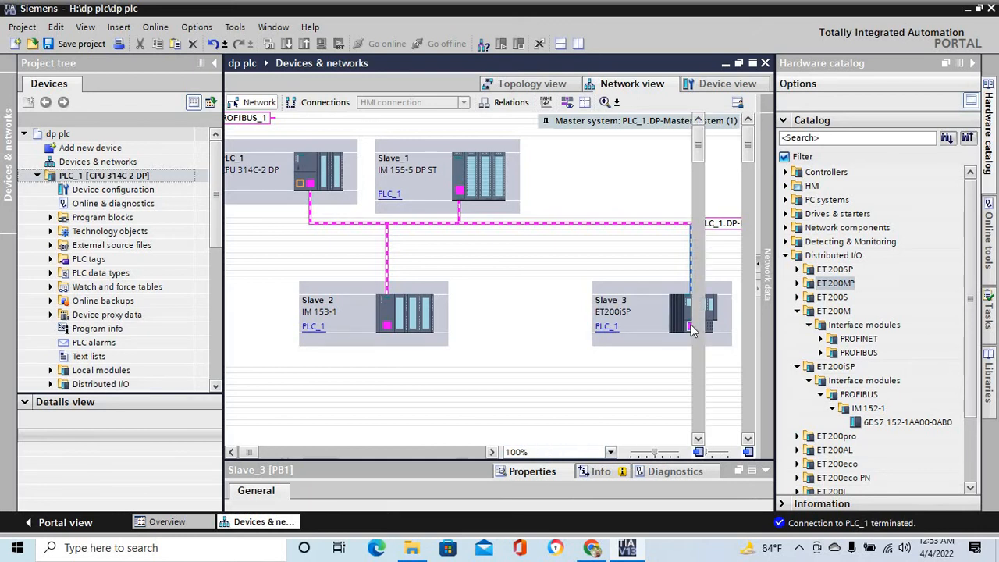
{"action": "left_click_drag", "start_coordinate": [449, 460], "coordinate": [461, 237]}
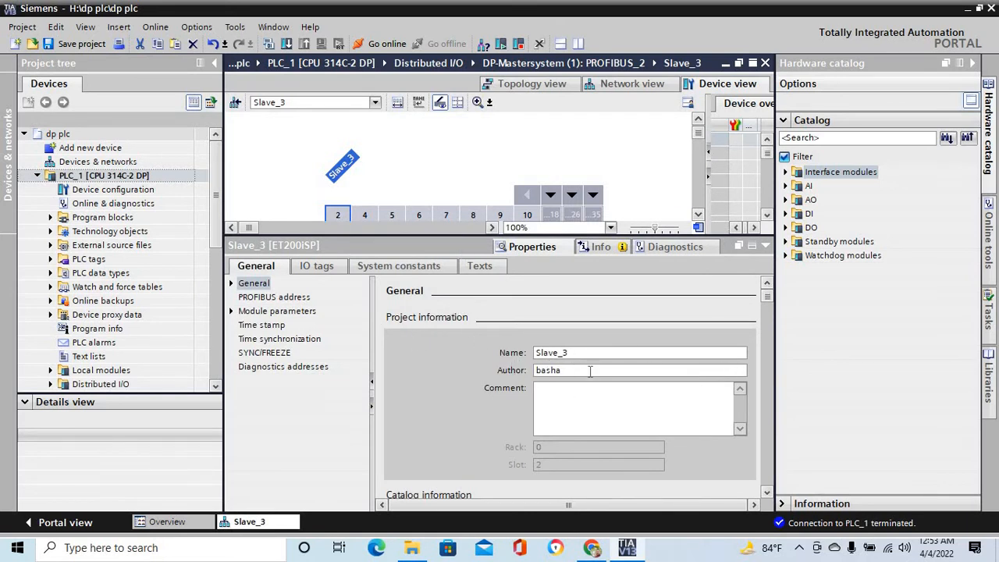
{"action": "left_click", "coordinate": [281, 297]}
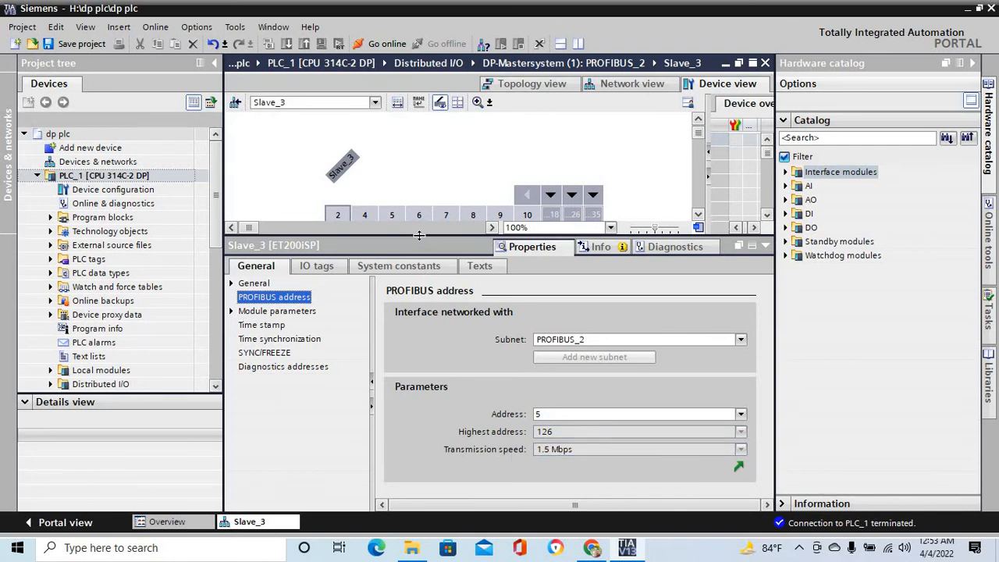
{"action": "left_click_drag", "start_coordinate": [424, 239], "coordinate": [468, 449]}
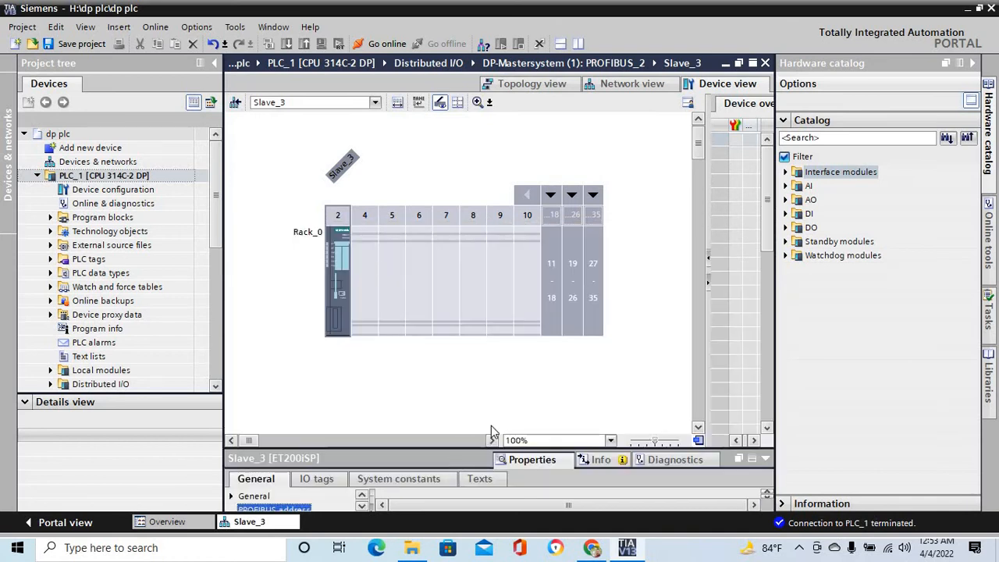
- Insert the 8DI x NAMUR module (6ES7 131-7RF00-0AB0) into Slave_3's slot 4 and the 4DO x 17.4VDC / 27mA SD 'H' module (6ES7 132-7RD11-0AB0) into slot 5
{"action": "left_click", "coordinate": [372, 287]}
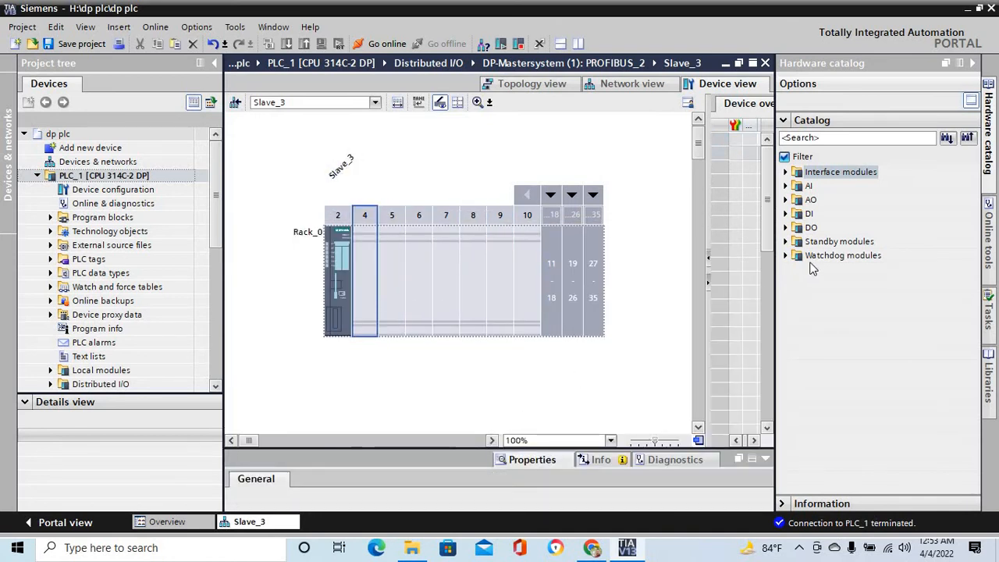
{"action": "left_click", "coordinate": [784, 214]}
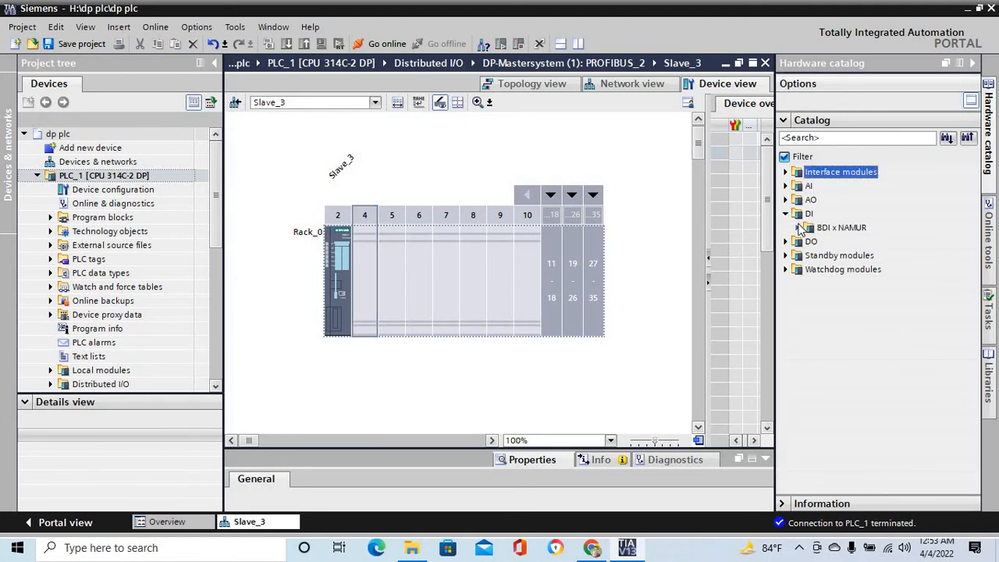
{"action": "left_click", "coordinate": [797, 227]}
{"action": "left_click_drag", "start_coordinate": [842, 244], "coordinate": [370, 277]}
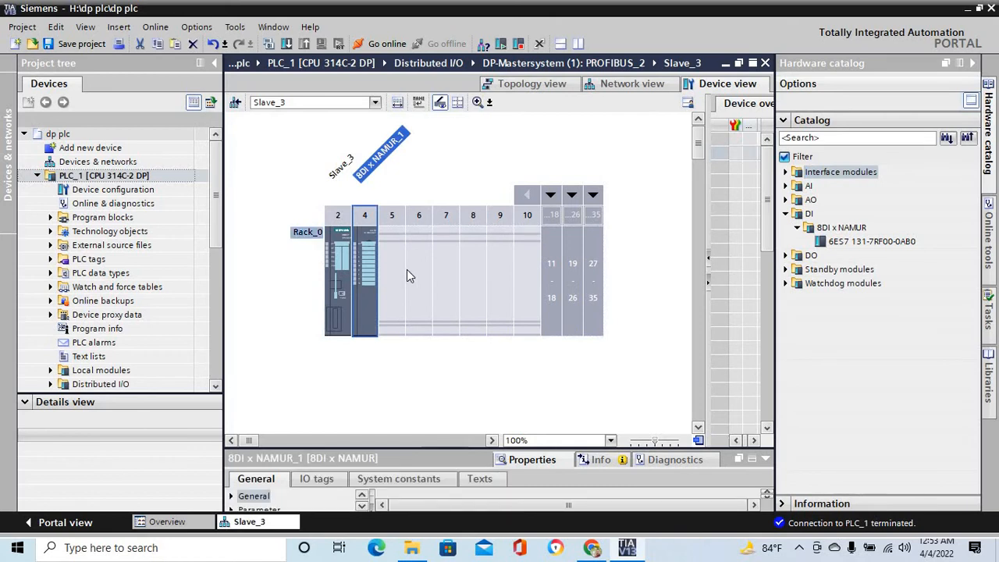
{"action": "left_click", "coordinate": [401, 273]}
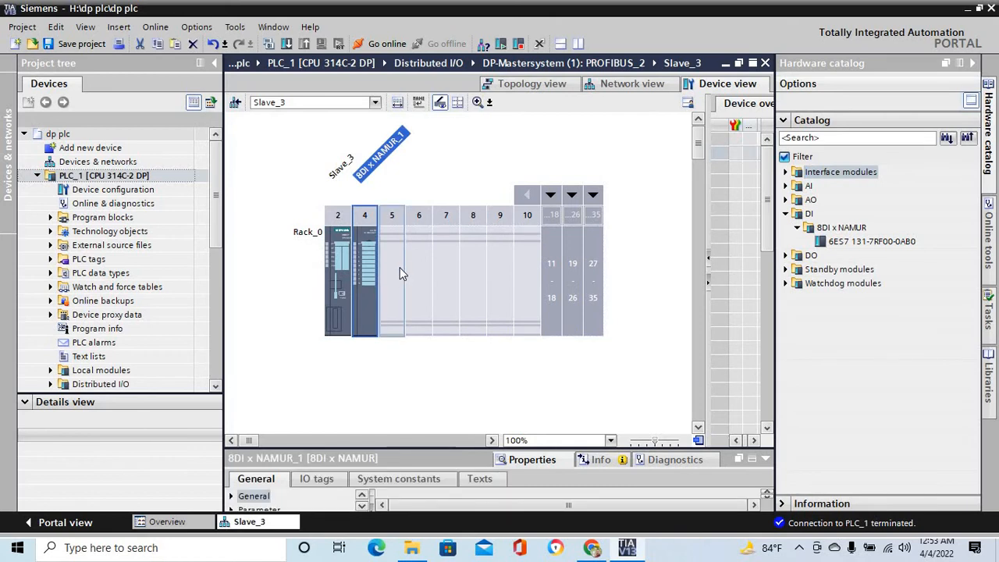
{"action": "left_click", "coordinate": [787, 256]}
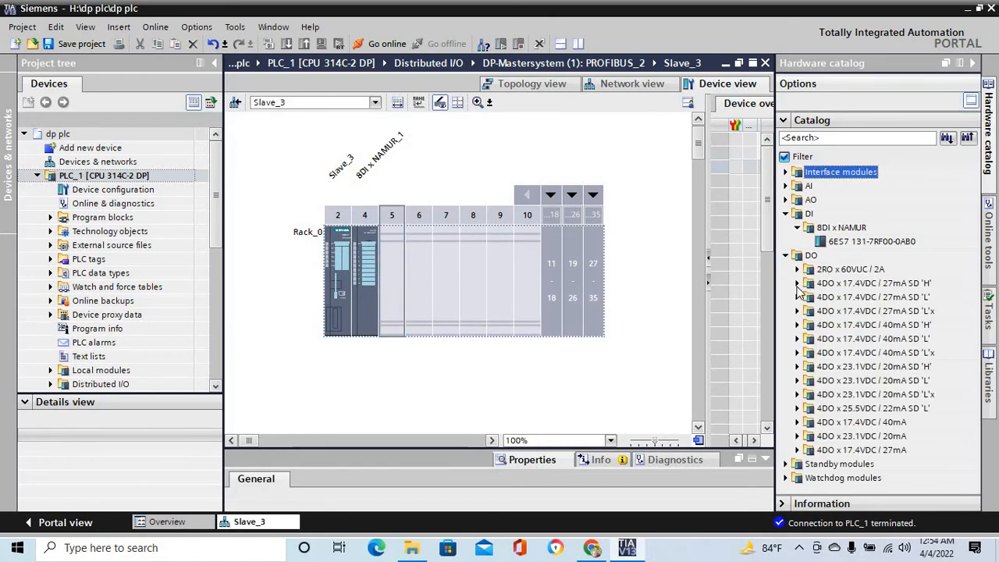
{"action": "left_click", "coordinate": [797, 283]}
{"action": "left_click_drag", "start_coordinate": [847, 300], "coordinate": [379, 277]}
- Insert the 4AI x 2WIRE HART module (6ES7 134-7TD00-0AB0) into Slave_3's slot 6 and the 4AO x HART module (6ES7 135-7TD00-0AB0) into slot 7
{"action": "left_click", "coordinate": [427, 276]}
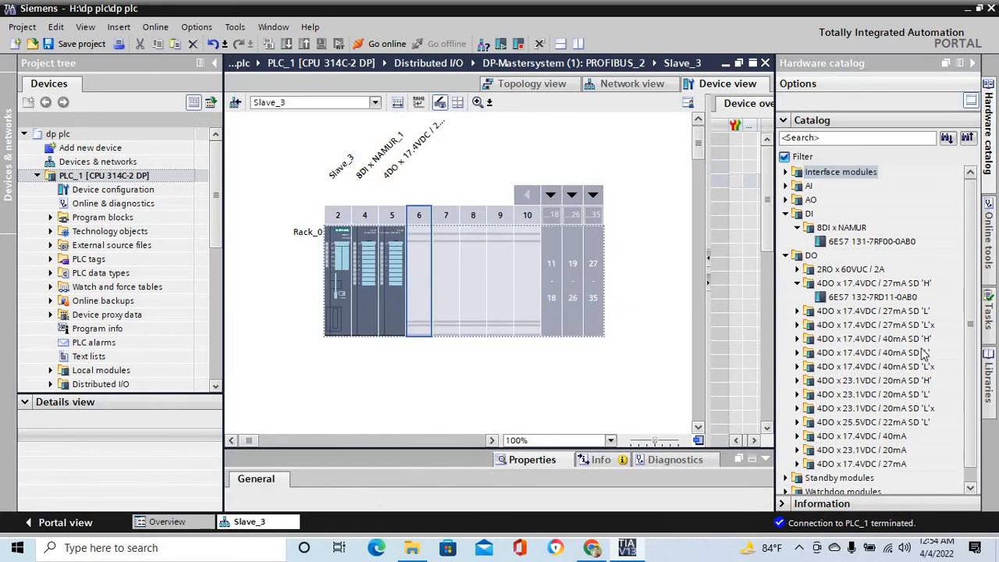
{"action": "left_click", "coordinate": [786, 255]}
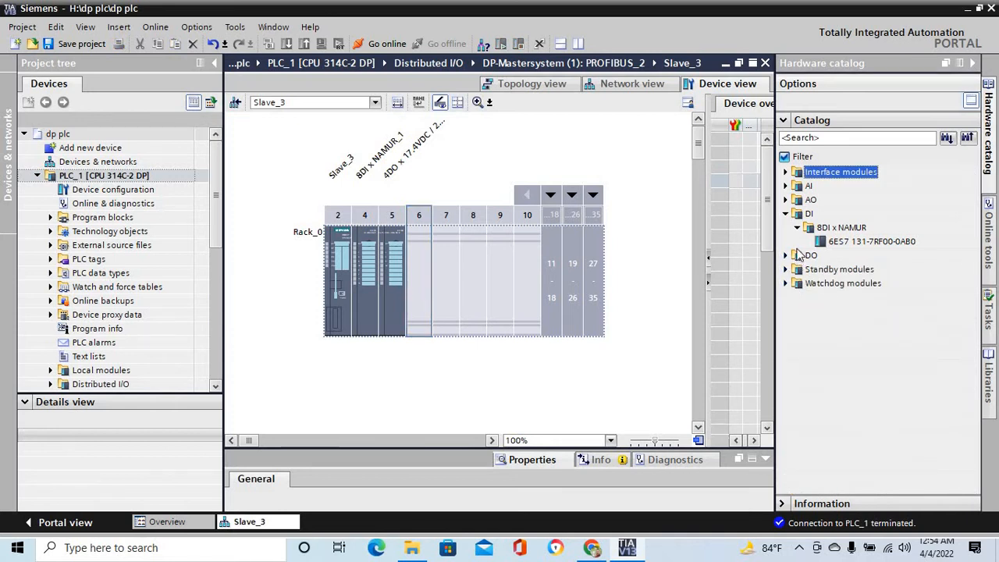
{"action": "left_click", "coordinate": [785, 185]}
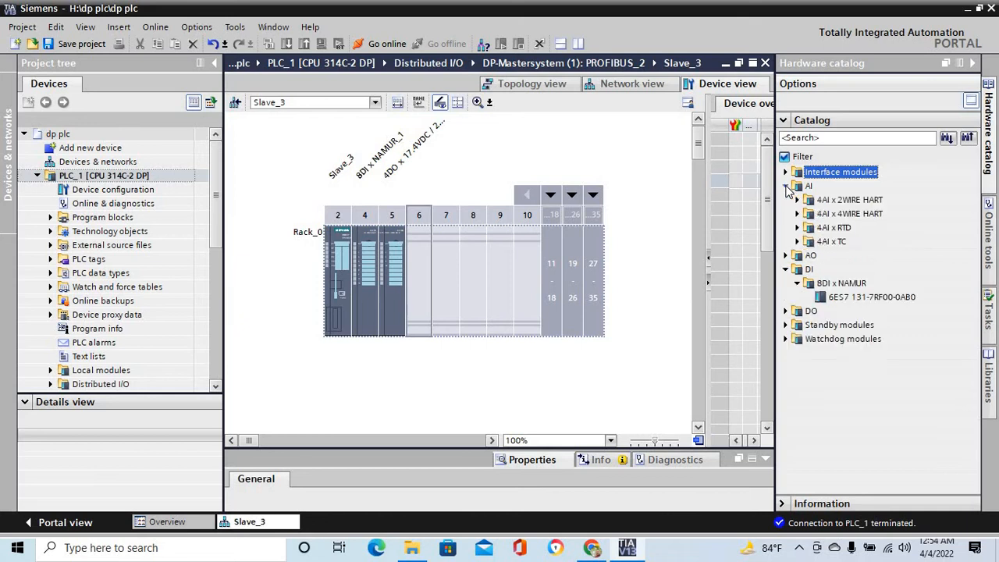
{"action": "left_click", "coordinate": [797, 199]}
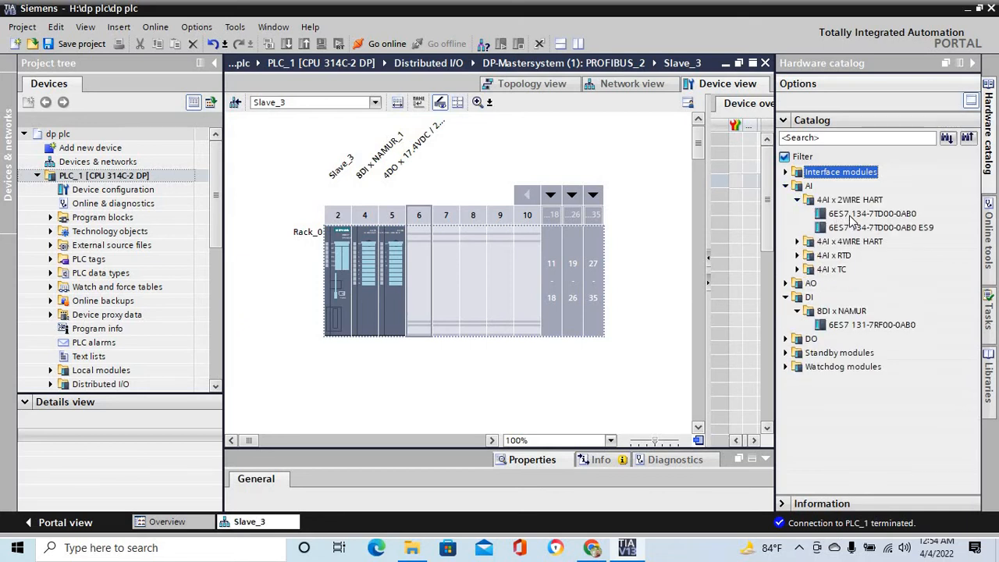
{"action": "left_click_drag", "start_coordinate": [849, 215], "coordinate": [426, 260]}
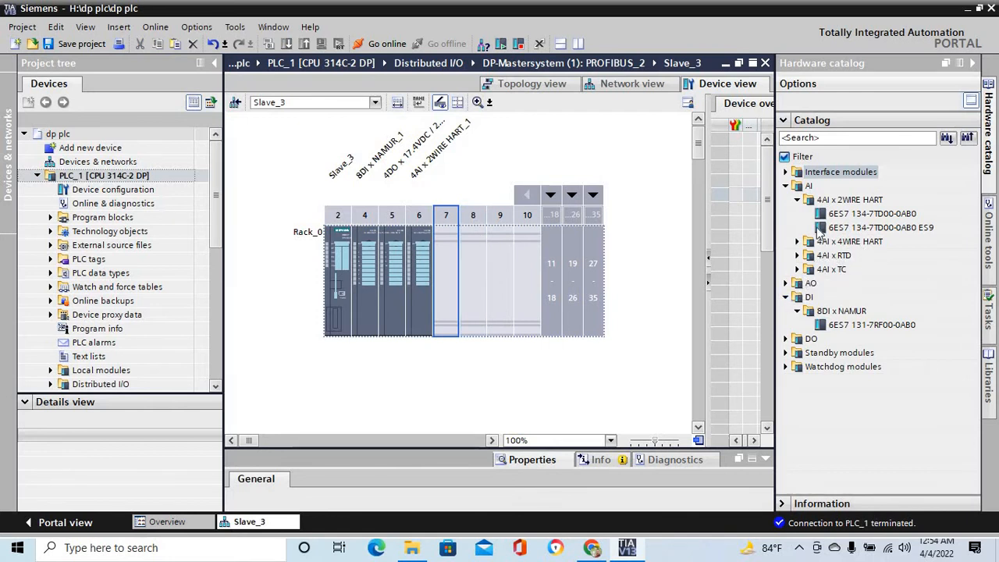
{"action": "left_click", "coordinate": [784, 283]}
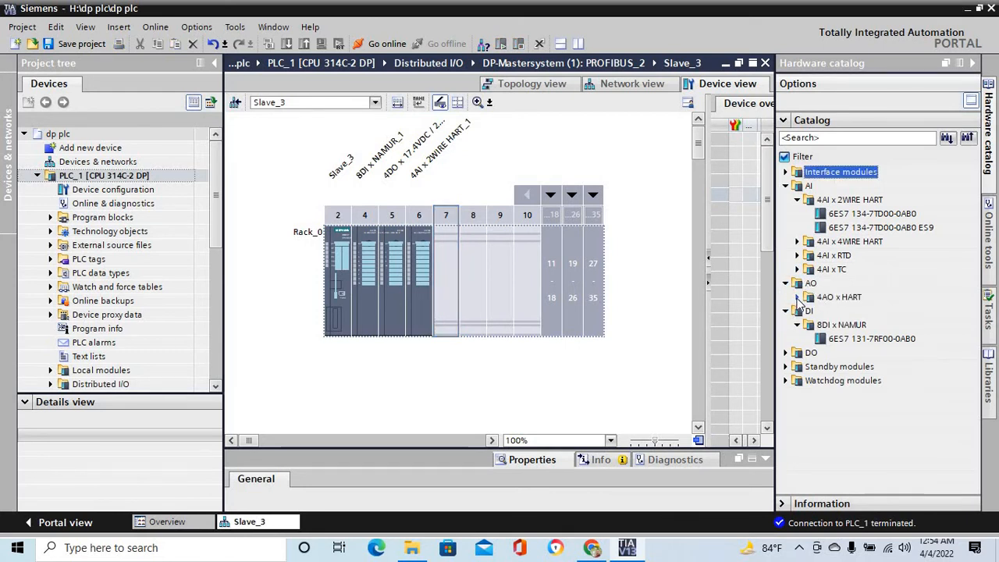
{"action": "left_click", "coordinate": [796, 296]}
{"action": "left_click_drag", "start_coordinate": [858, 312], "coordinate": [454, 278]}
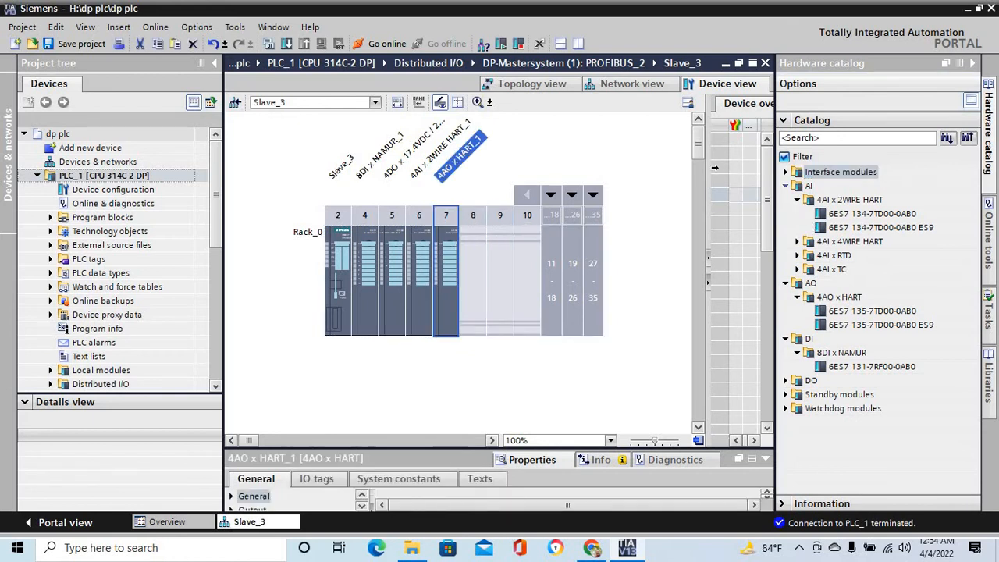
- Add the ET 200pro PROFIBUS module IM 154-1 DP (6ES7 154-1AA00-0AB0) between Slave_2 and Slave_3 and connect its DP interface to the PLC_1 master system
{"action": "left_click", "coordinate": [637, 83]}
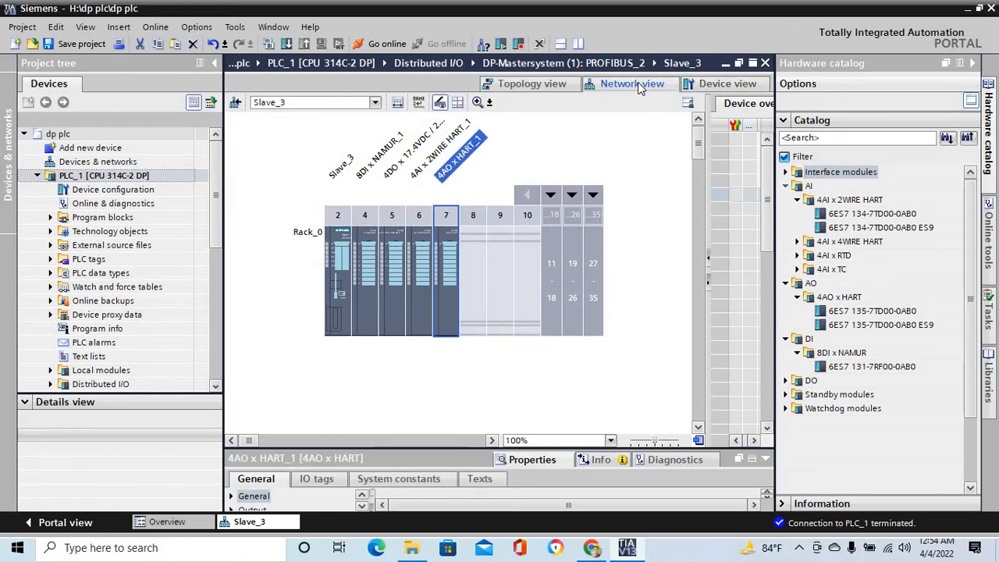
{"action": "left_click", "coordinate": [504, 306]}
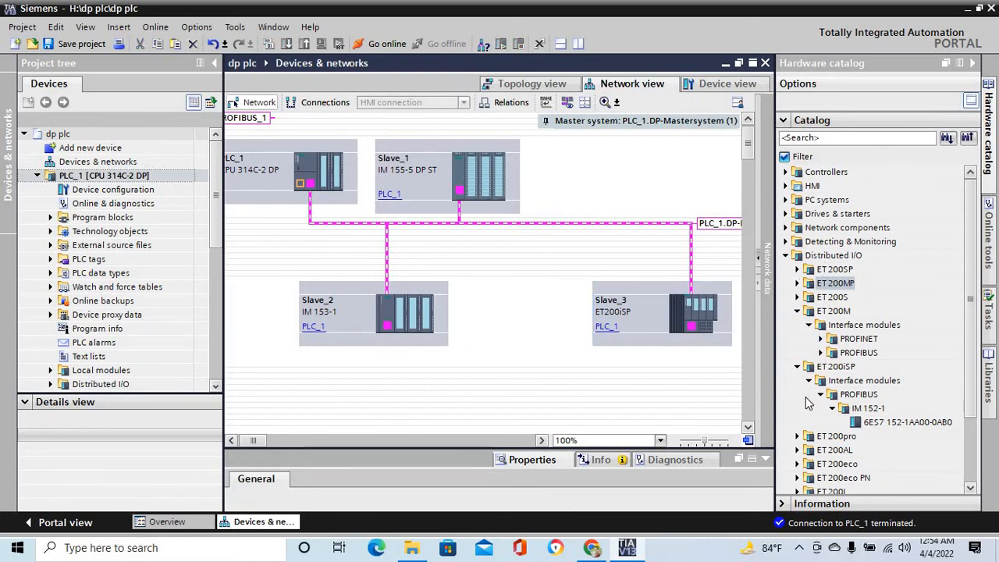
{"action": "left_click", "coordinate": [797, 436]}
{"action": "left_click", "coordinate": [809, 450]}
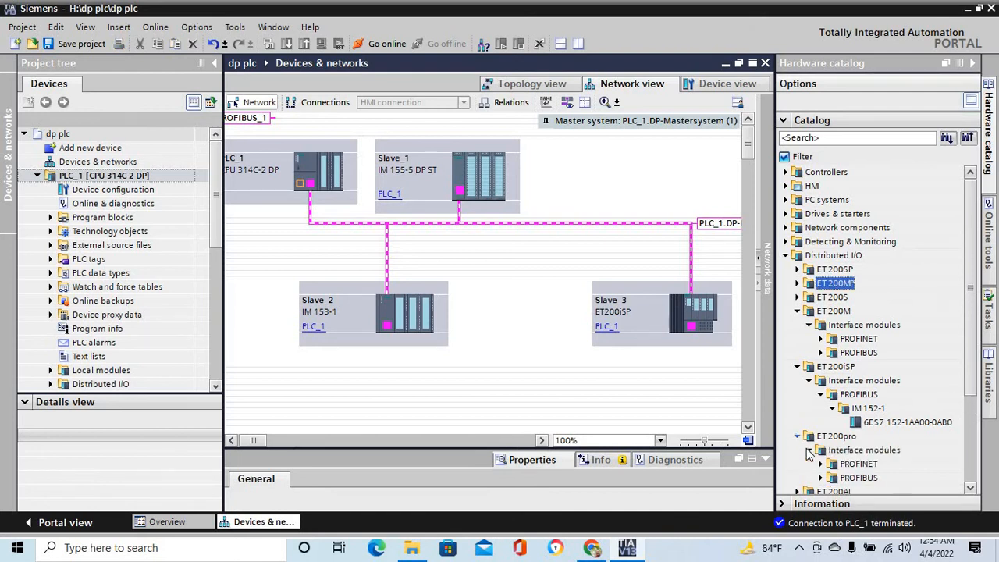
{"action": "left_click", "coordinate": [820, 478]}
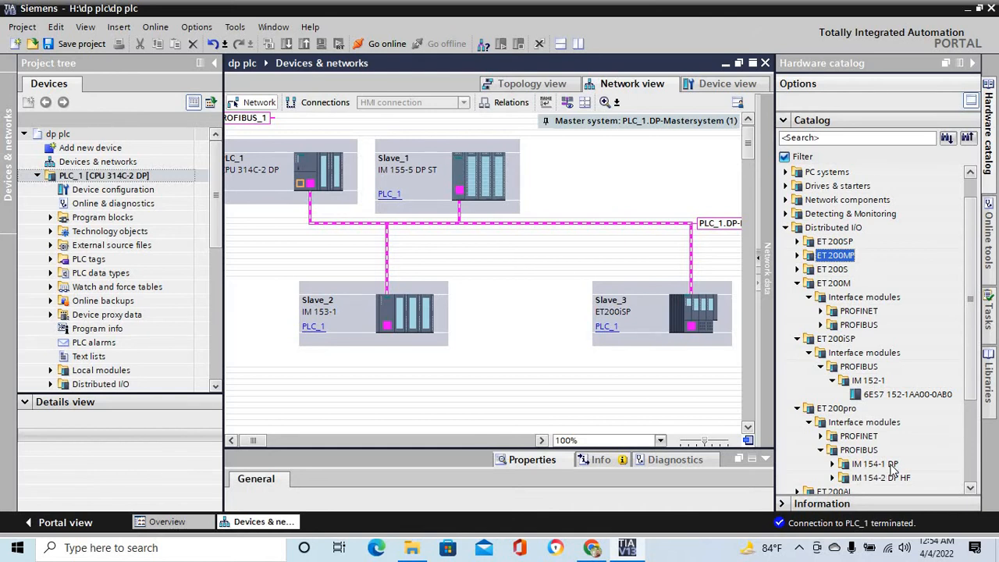
{"action": "left_click", "coordinate": [832, 464]}
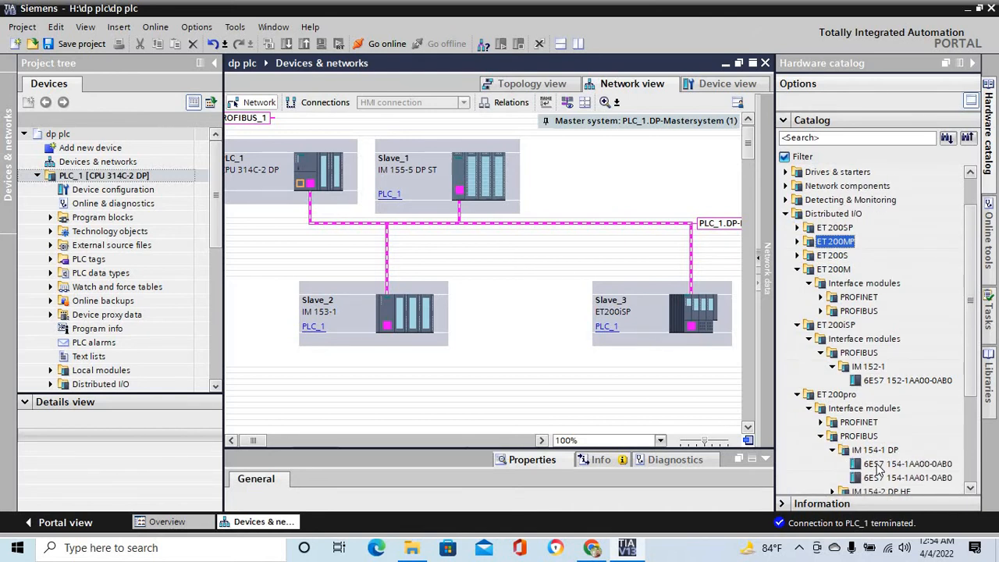
{"action": "left_click_drag", "start_coordinate": [877, 467], "coordinate": [520, 316]}
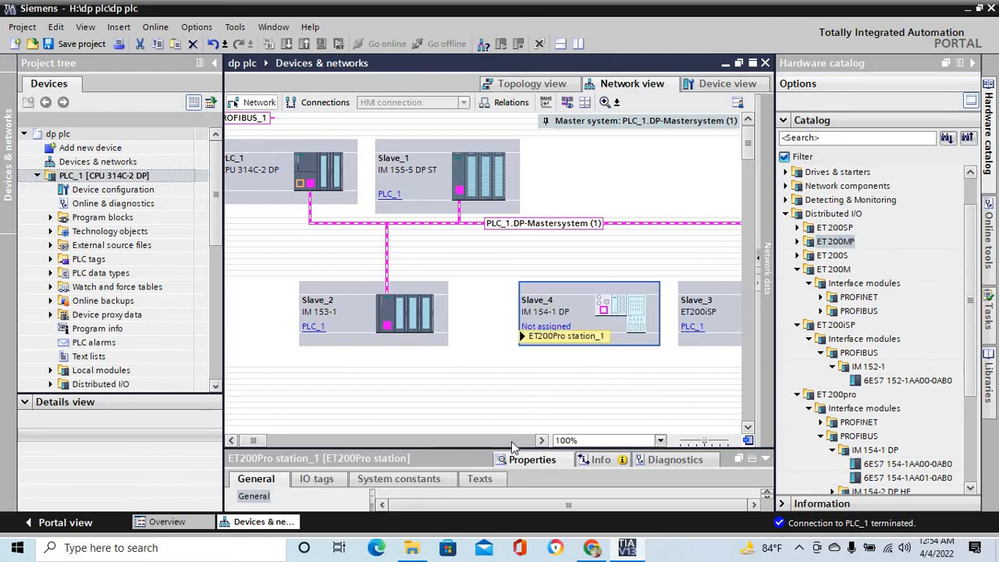
{"action": "left_click", "coordinate": [541, 440]}
{"action": "left_click", "coordinate": [541, 440]}
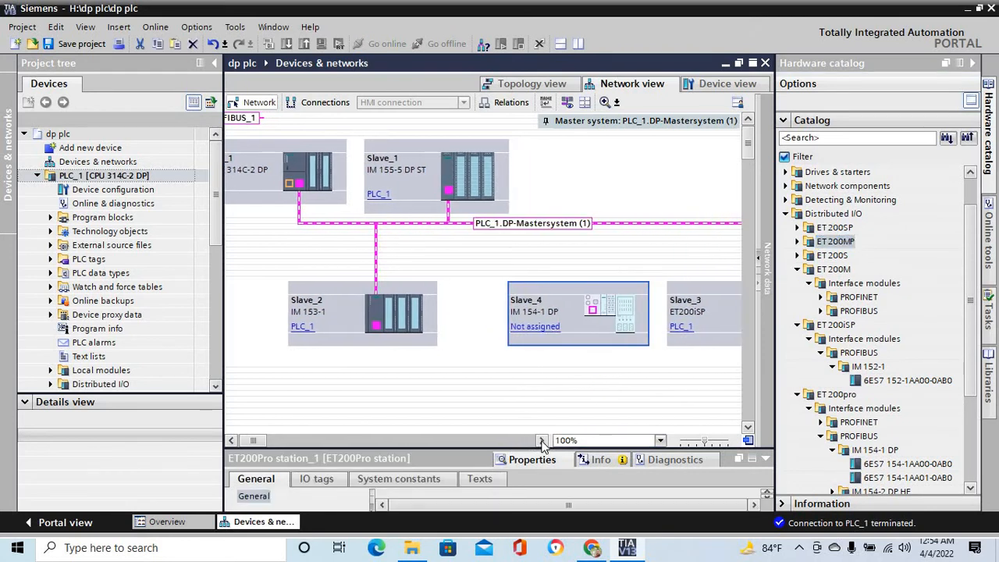
{"action": "left_click", "coordinate": [541, 440]}
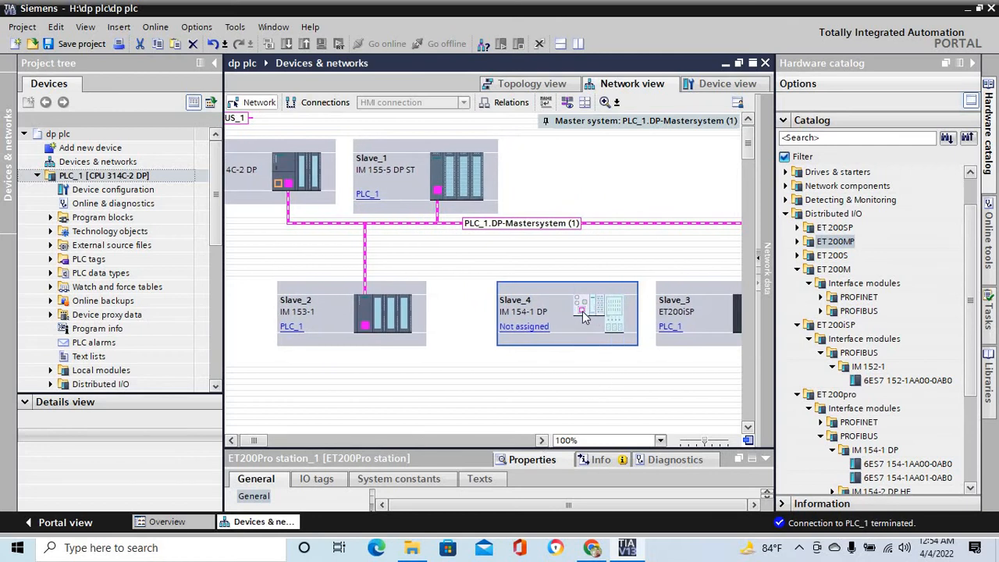
{"action": "left_click_drag", "start_coordinate": [581, 310], "coordinate": [587, 226]}
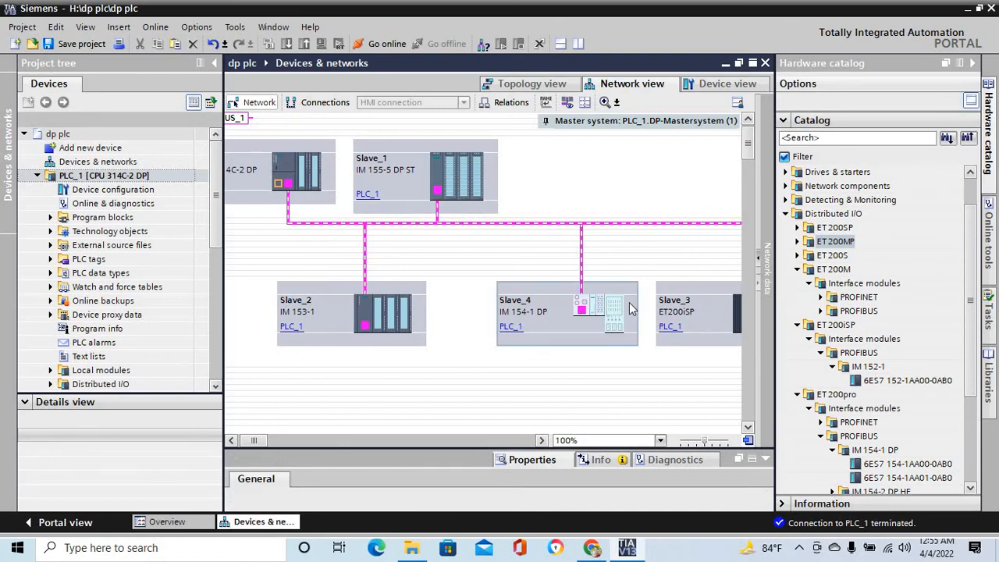
- Open Slave_4 from its DP interface and check the subnet, address and transmission speed in its PROFIBUS address properties
{"action": "double_click", "coordinate": [581, 312]}
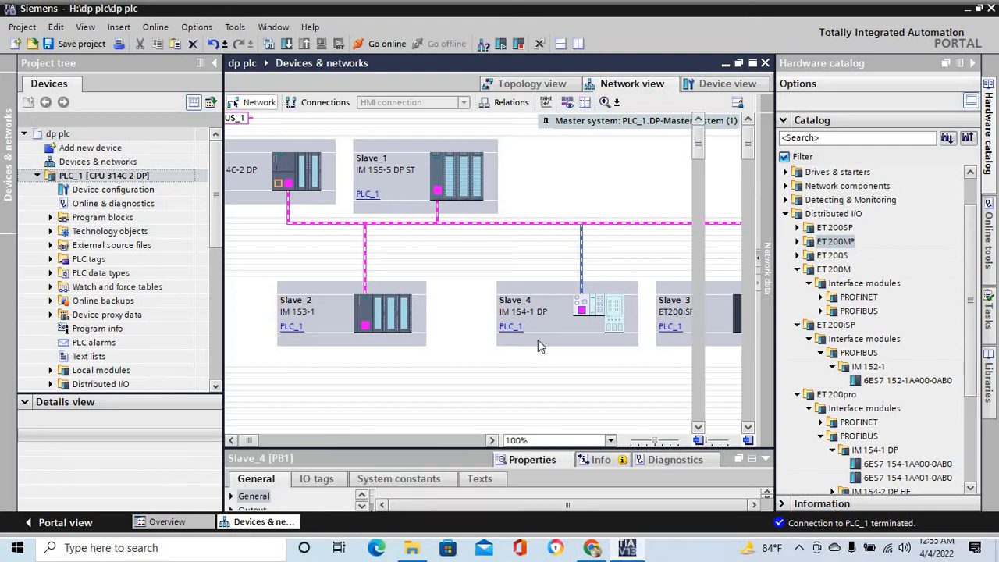
{"action": "left_click_drag", "start_coordinate": [468, 406], "coordinate": [484, 332]}
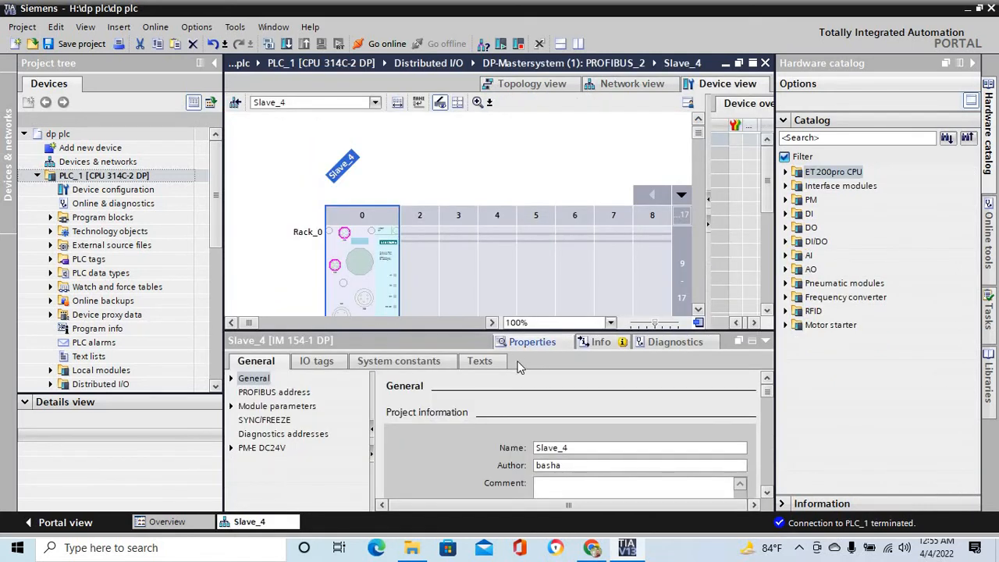
{"action": "left_click", "coordinate": [283, 395]}
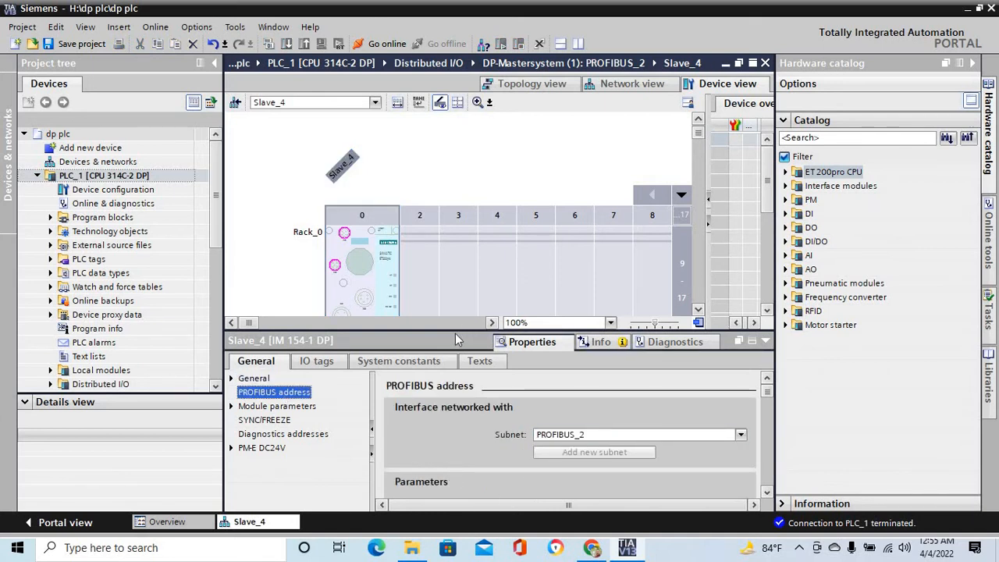
{"action": "left_click_drag", "start_coordinate": [452, 331], "coordinate": [488, 272]}
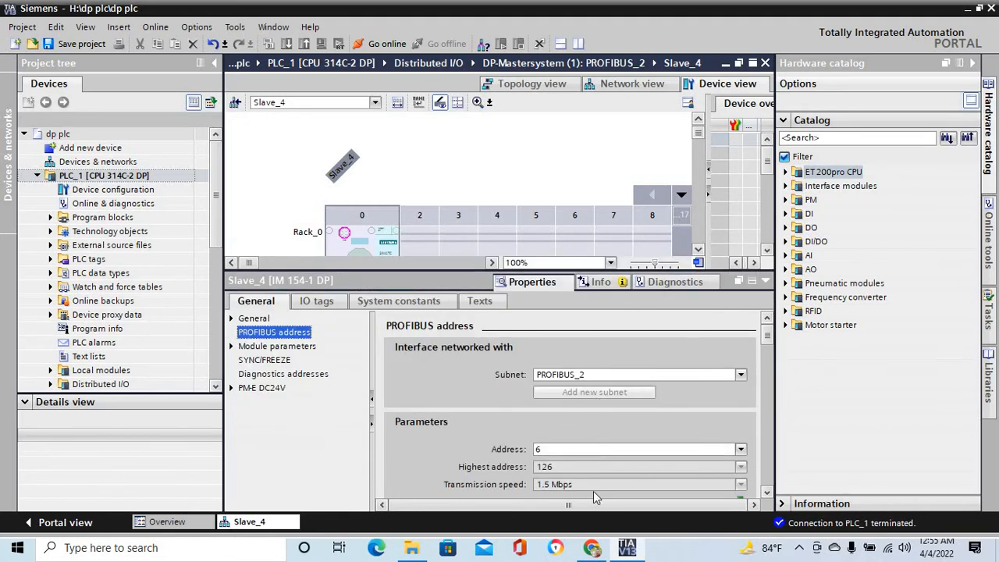
{"action": "left_click", "coordinate": [555, 449]}
- Insert the 4DIO/4DO x 24VDC / 0.5A module (6ES7 143-4BF00-0AA0) into Slave_4's slot 2
{"action": "left_click_drag", "start_coordinate": [434, 272], "coordinate": [440, 437]}
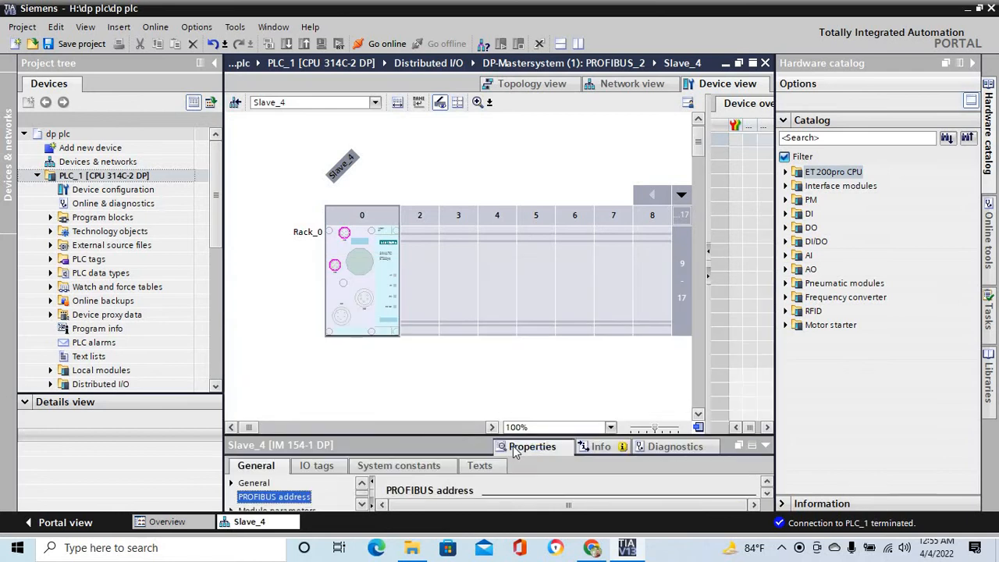
{"action": "left_click", "coordinate": [420, 284]}
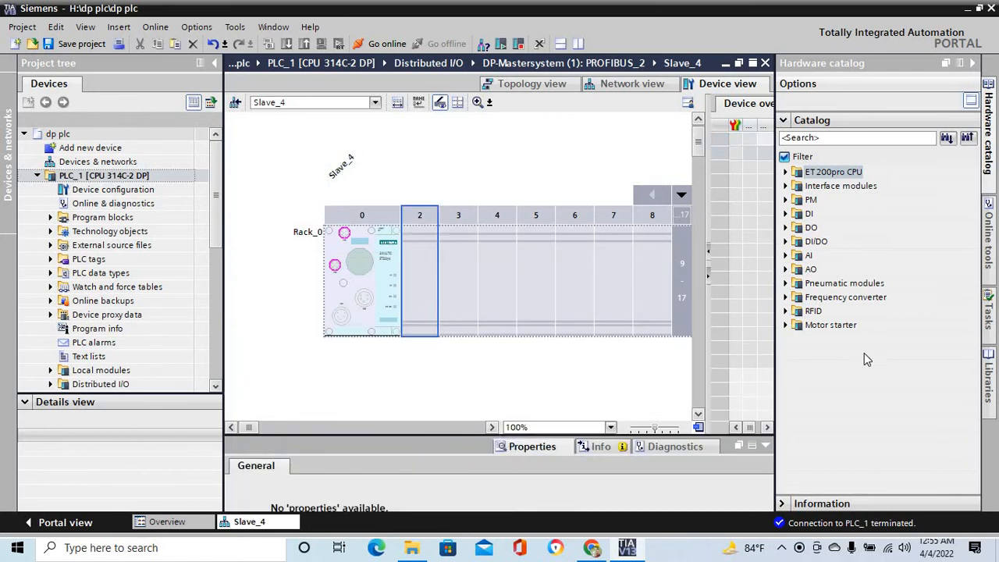
{"action": "left_click", "coordinate": [786, 242]}
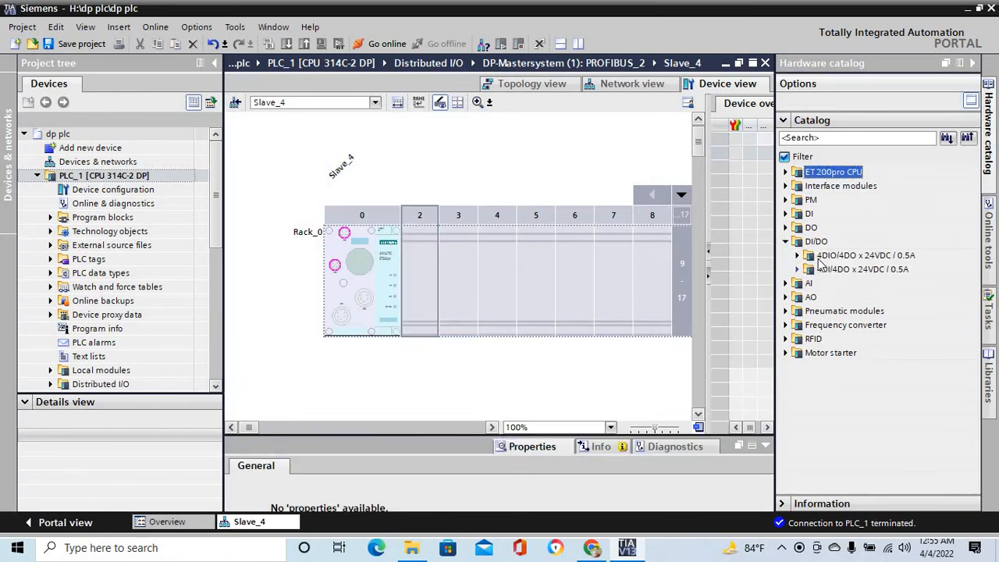
{"action": "left_click", "coordinate": [797, 256]}
{"action": "left_click_drag", "start_coordinate": [866, 269], "coordinate": [422, 289]}
{"action": "left_click_drag", "start_coordinate": [421, 289], "coordinate": [425, 287]}
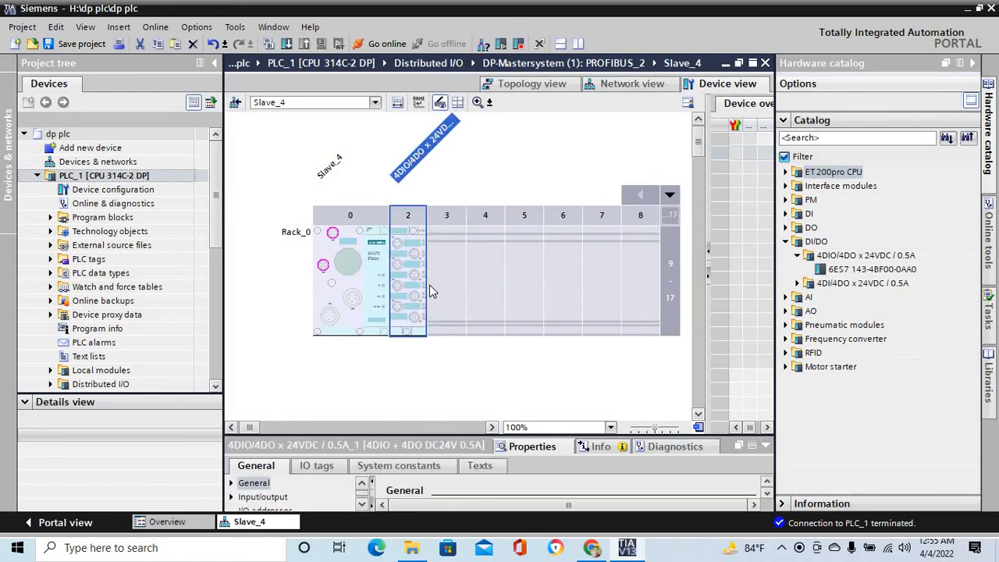
- Insert the 4AI x U analog input module (6ES7 144-4FF00-0AB0) into Slave_4's slot 3
{"action": "left_click", "coordinate": [436, 285]}
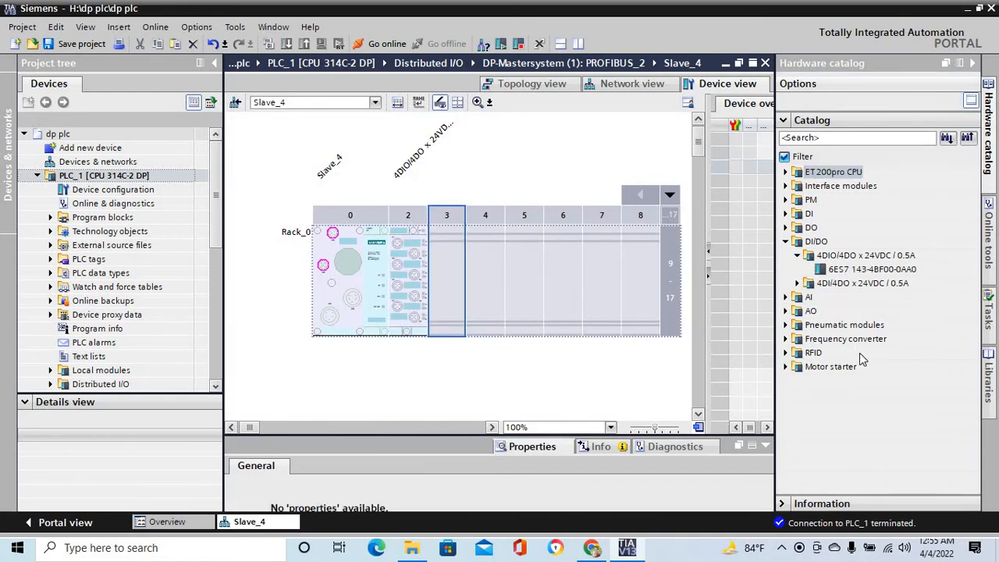
{"action": "left_click", "coordinate": [785, 297]}
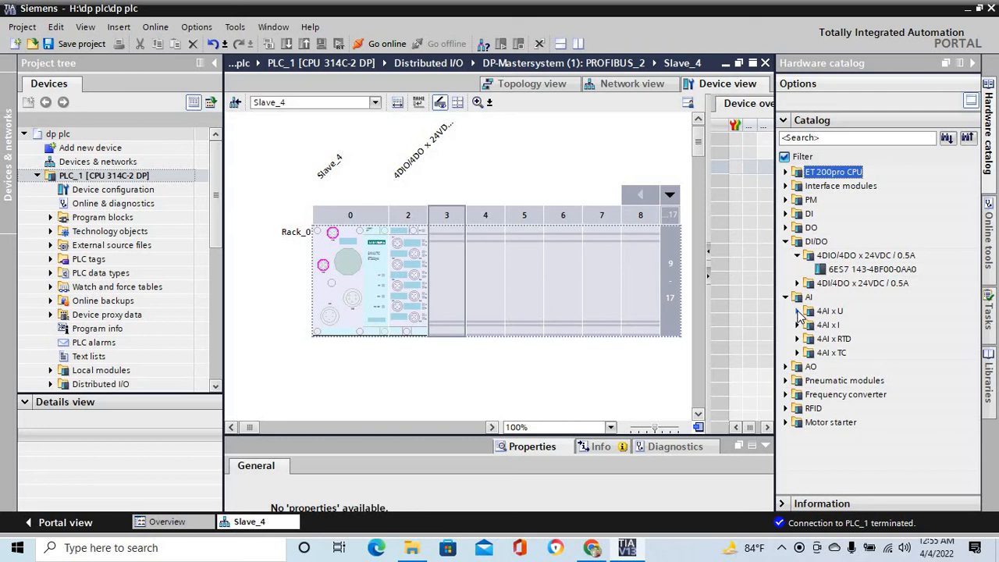
{"action": "left_click", "coordinate": [797, 311]}
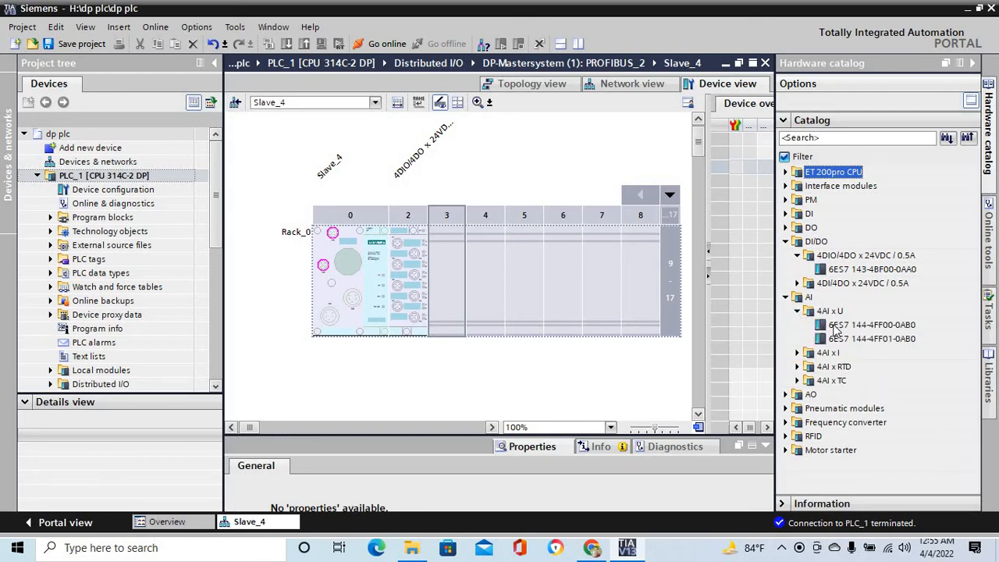
{"action": "left_click_drag", "start_coordinate": [845, 329], "coordinate": [451, 289]}
- Insert the 4AO x U analog output module (6ES7 145-4FF00-0AB0) into Slave_4's slot 4 and save the project
{"action": "left_click", "coordinate": [491, 288]}
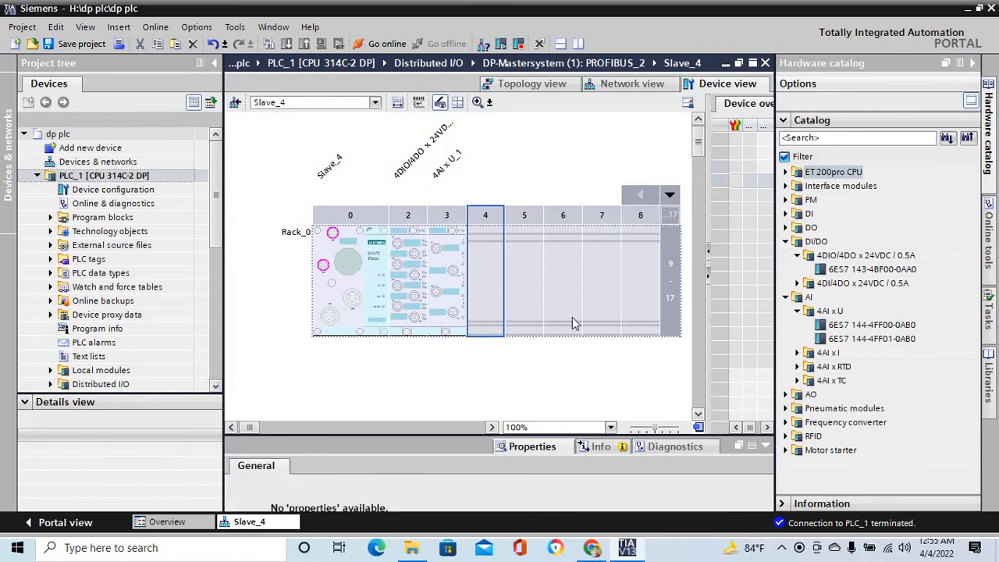
{"action": "left_click", "coordinate": [785, 394]}
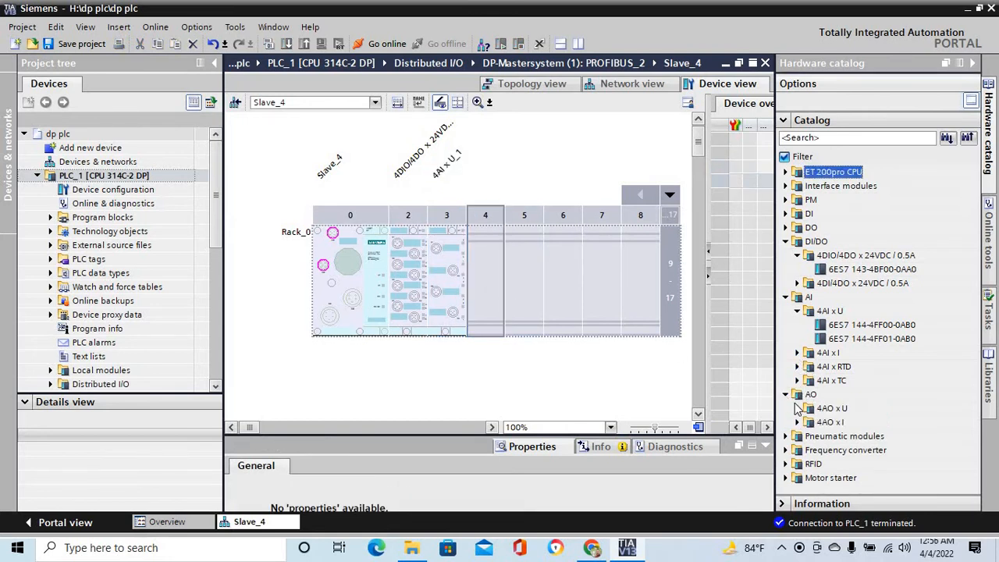
{"action": "left_click", "coordinate": [797, 408]}
{"action": "left_click_drag", "start_coordinate": [841, 422], "coordinate": [488, 285]}
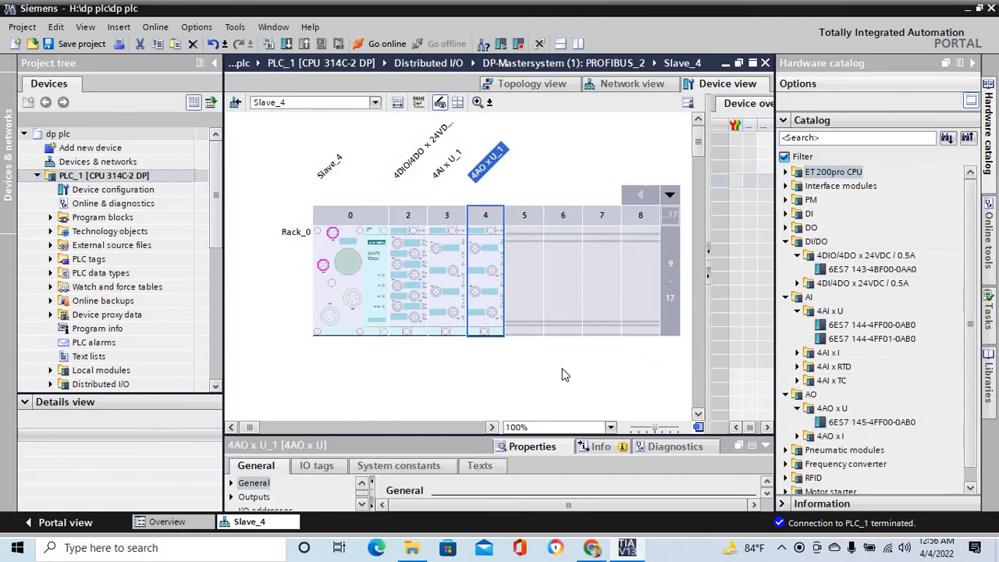
{"action": "left_click", "coordinate": [618, 392]}
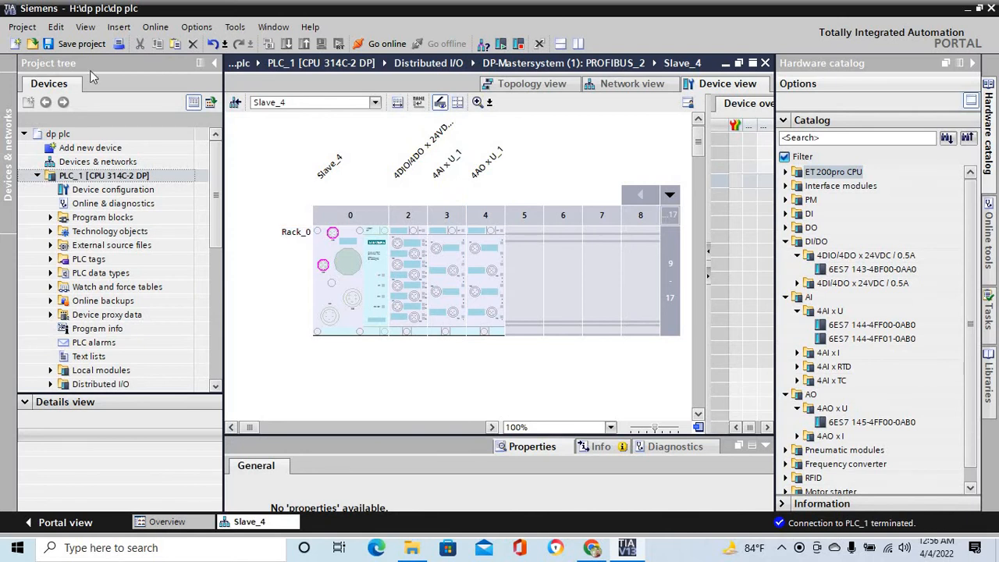
{"action": "left_click", "coordinate": [79, 44]}
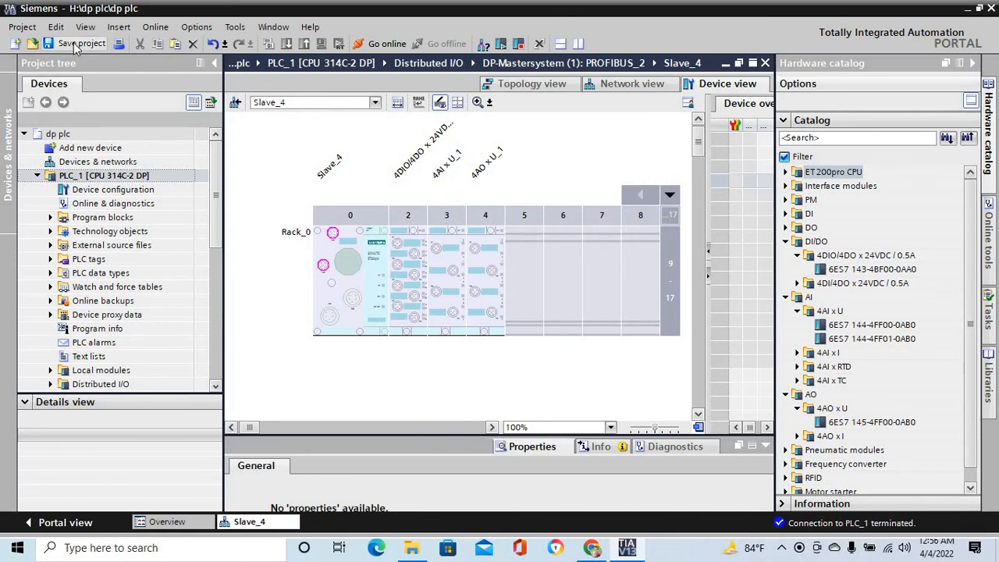
- Return to the network overview, enlarge its work area and show the PROFIBUS address labels of the master and all slaves
{"action": "left_click", "coordinate": [644, 87]}
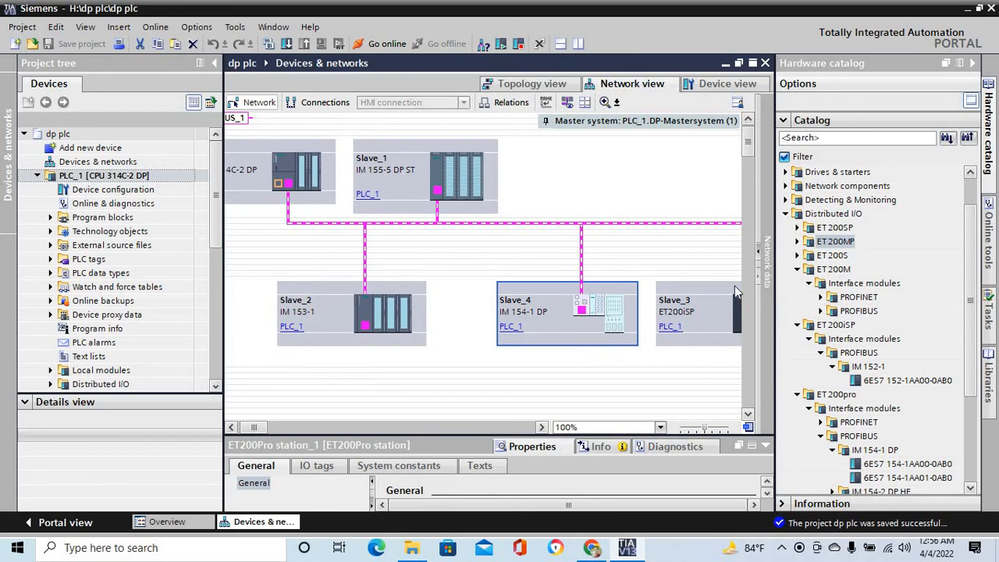
{"action": "left_click", "coordinate": [972, 62]}
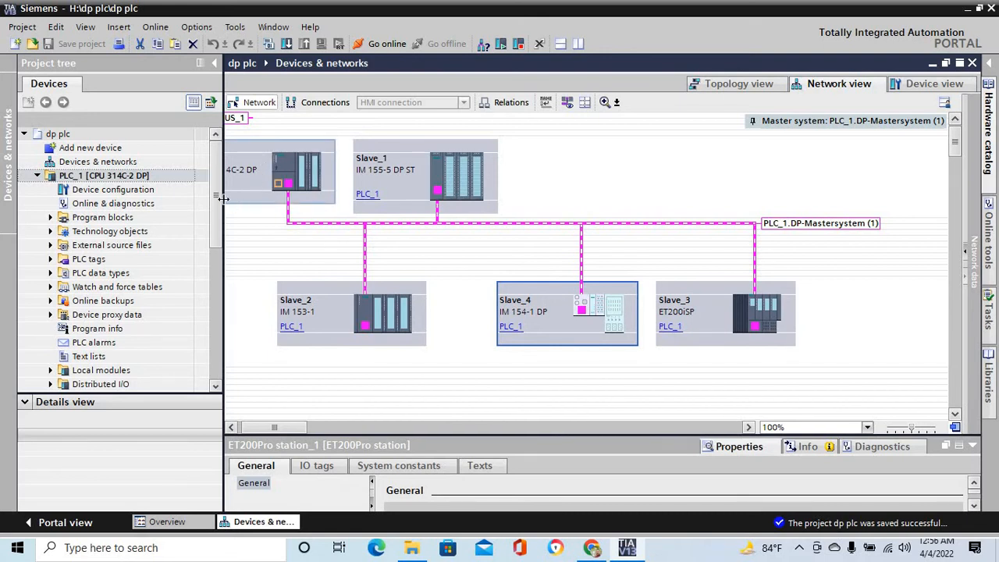
{"action": "left_click", "coordinate": [215, 62]}
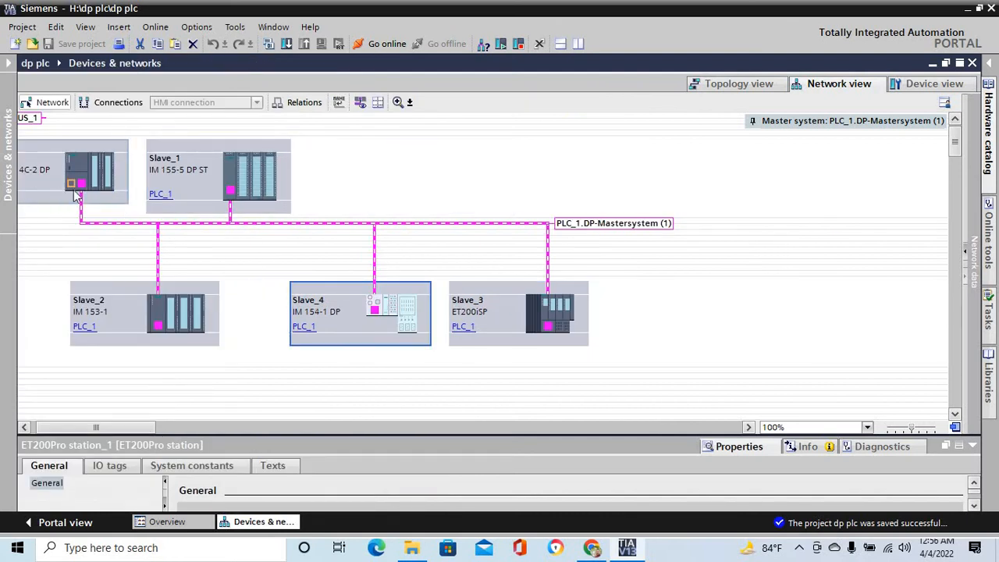
{"action": "left_click", "coordinate": [360, 101]}
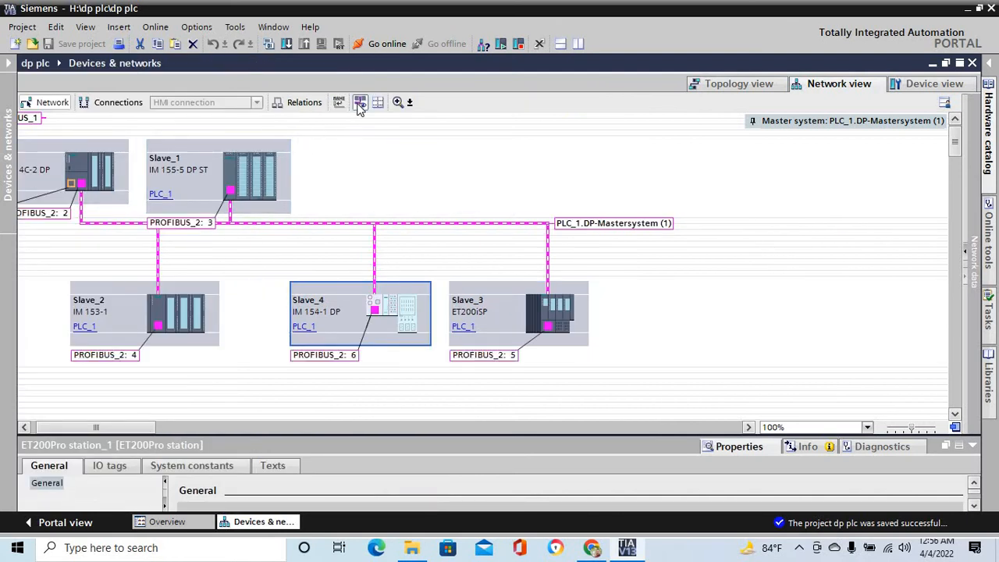
{"action": "left_click", "coordinate": [46, 222]}
{"action": "left_click", "coordinate": [374, 236]}
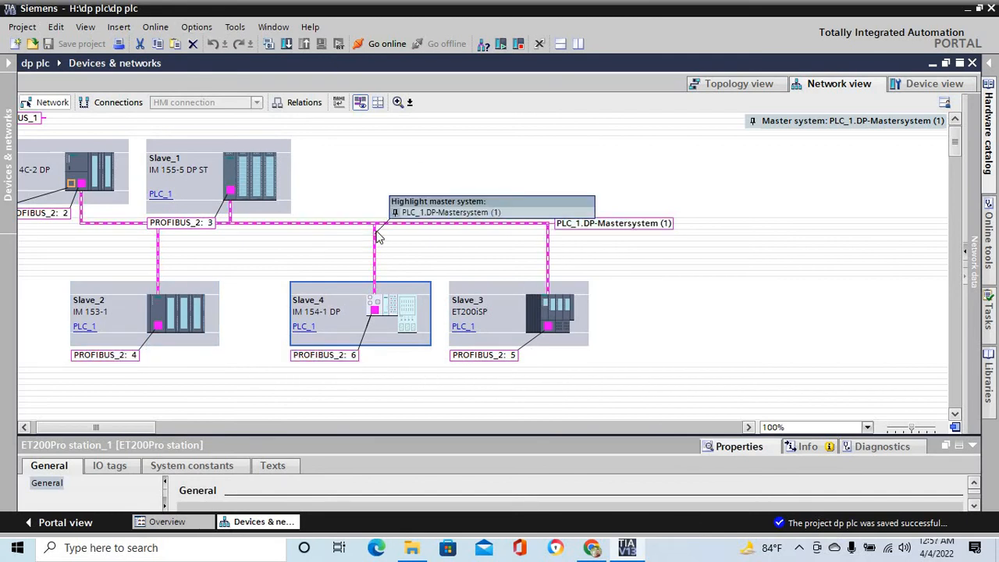
- Open Slave_1 and examine the IO tag addresses of its digital module in slot 3 and analog module in slot 4
{"action": "left_click", "coordinate": [9, 65]}
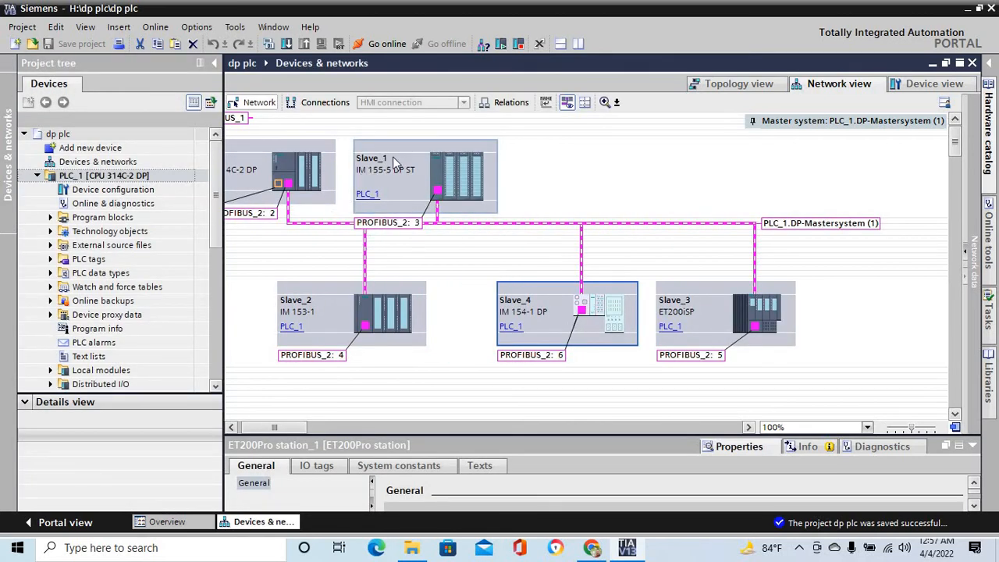
{"action": "left_click", "coordinate": [459, 180]}
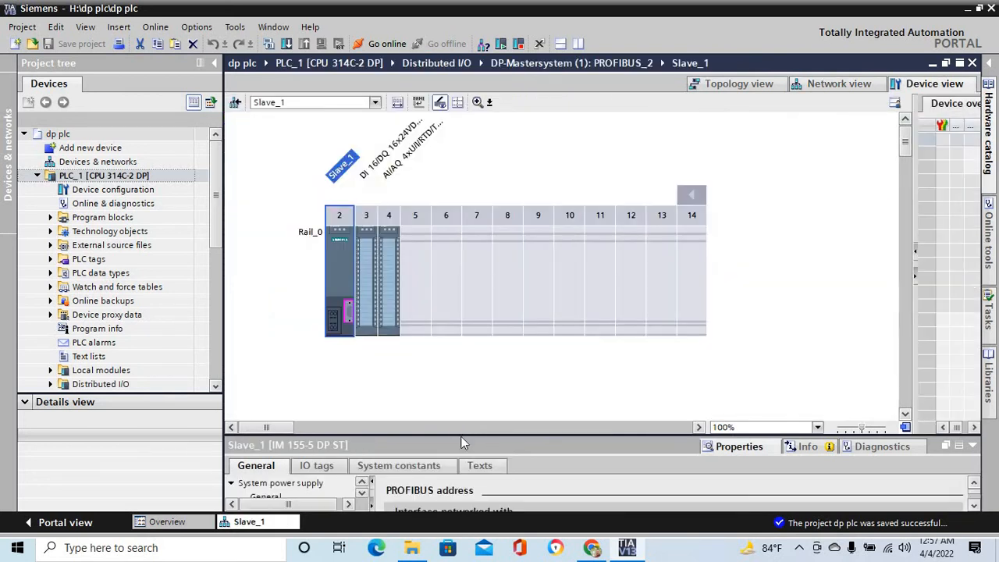
{"action": "left_click_drag", "start_coordinate": [459, 434], "coordinate": [473, 262]}
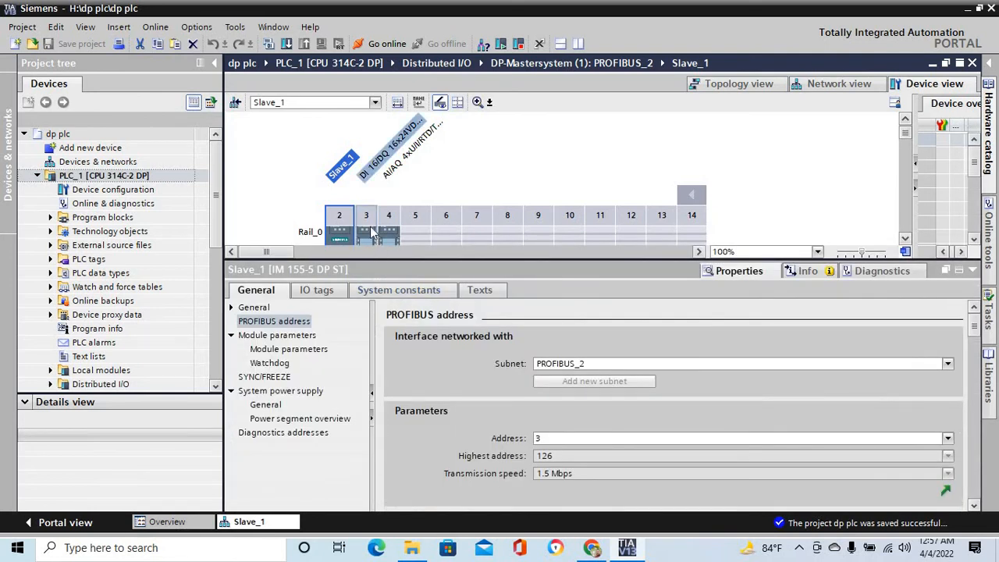
{"action": "left_click", "coordinate": [371, 231]}
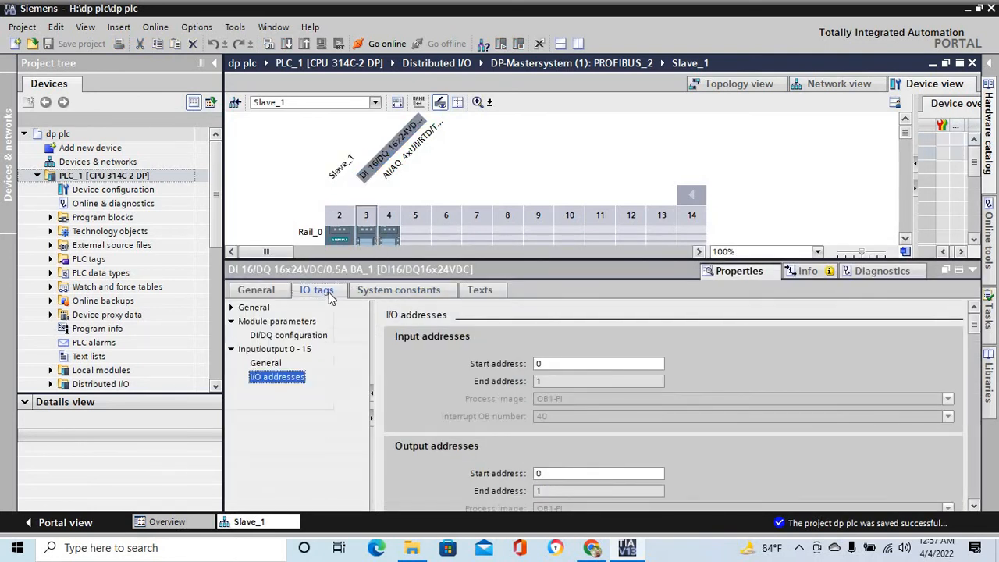
{"action": "left_click", "coordinate": [328, 292]}
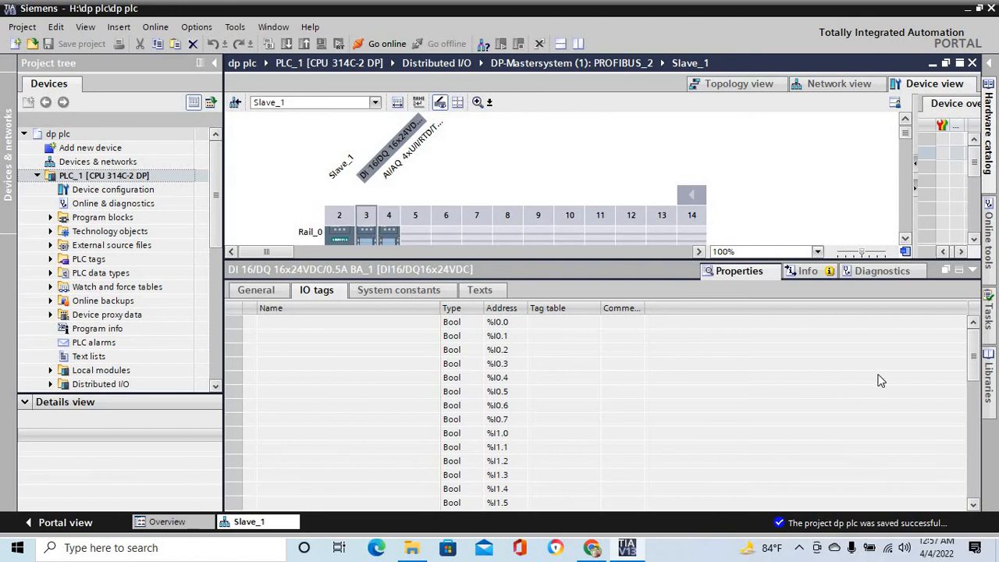
{"action": "left_click_drag", "start_coordinate": [981, 354], "coordinate": [975, 386]}
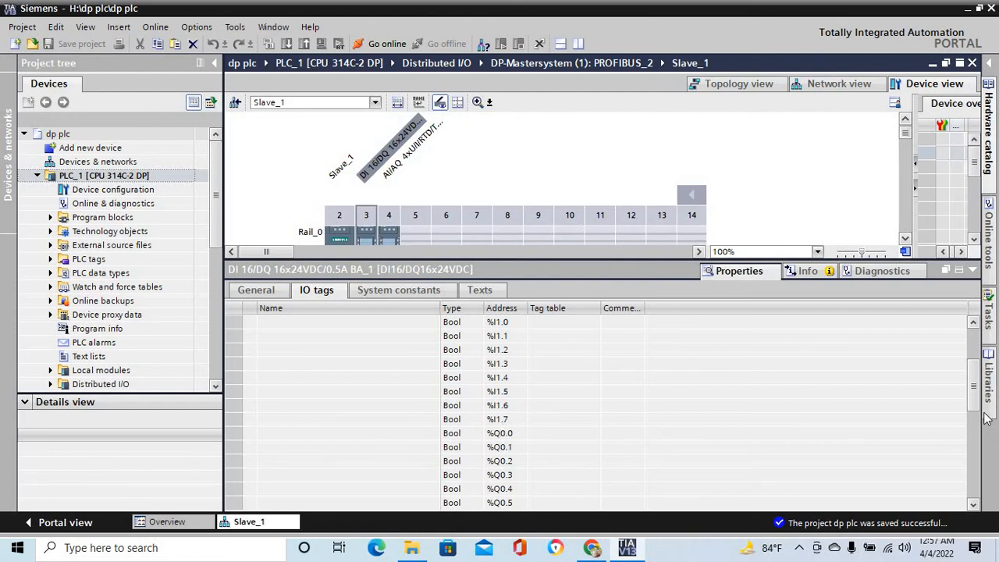
{"action": "left_click_drag", "start_coordinate": [973, 394], "coordinate": [976, 437]}
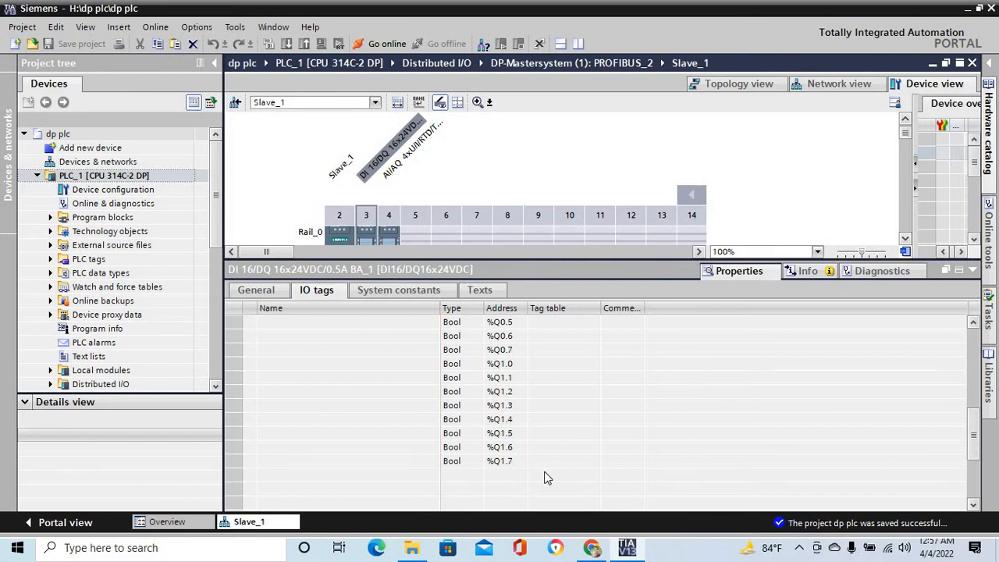
{"action": "left_click", "coordinate": [387, 238]}
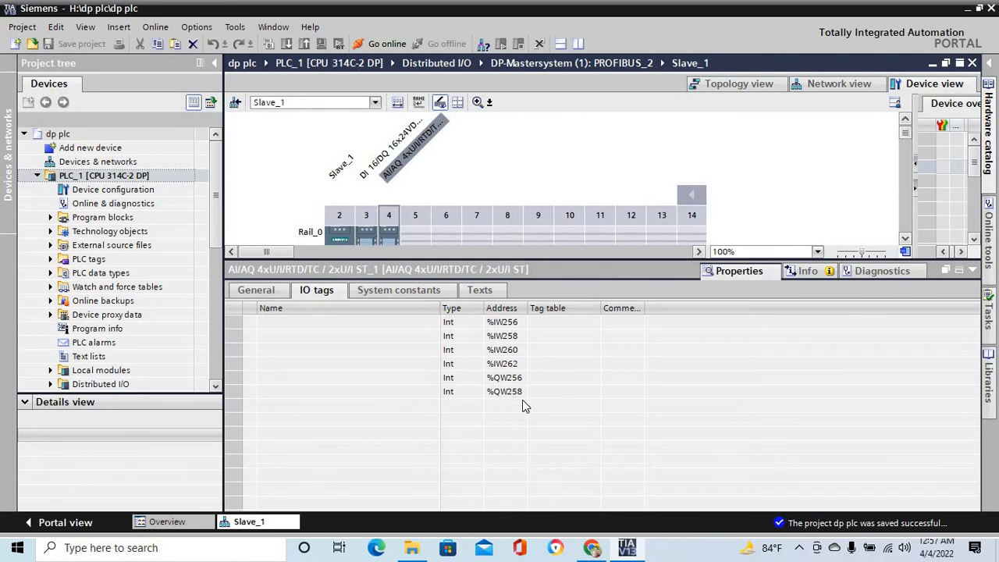
- Open Slave_2 and examine the IO tag addresses of its digital module in slot 4 and analog module in slot 5
{"action": "left_click", "coordinate": [846, 82]}
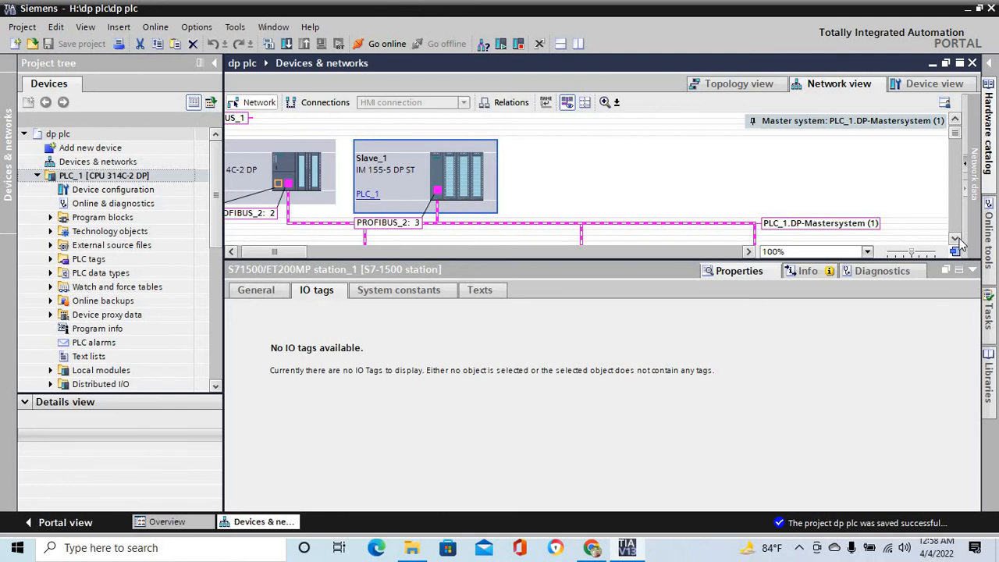
{"action": "scroll", "coordinate": [959, 238], "scroll_direction": "down", "scroll_amount": 3}
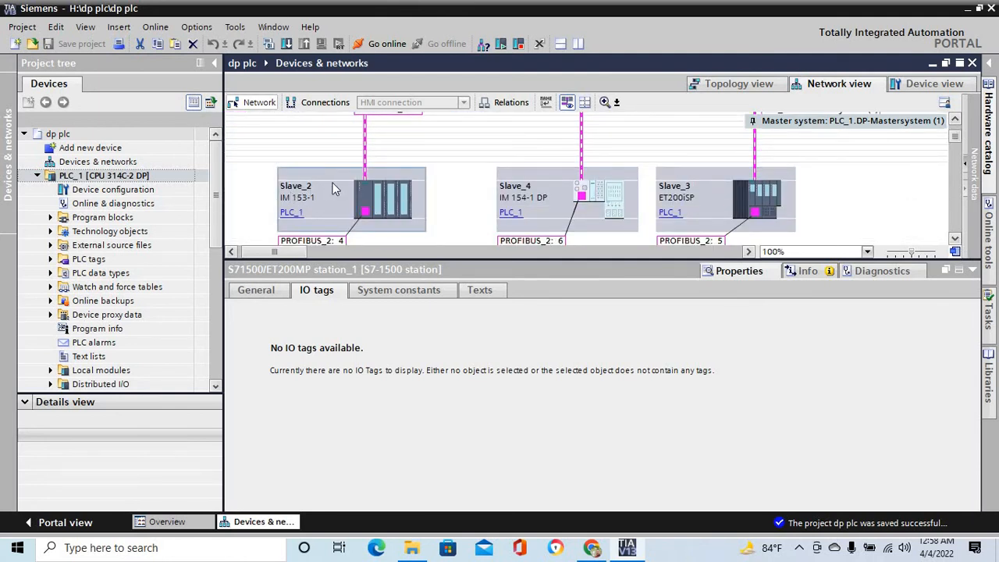
{"action": "left_click", "coordinate": [390, 201]}
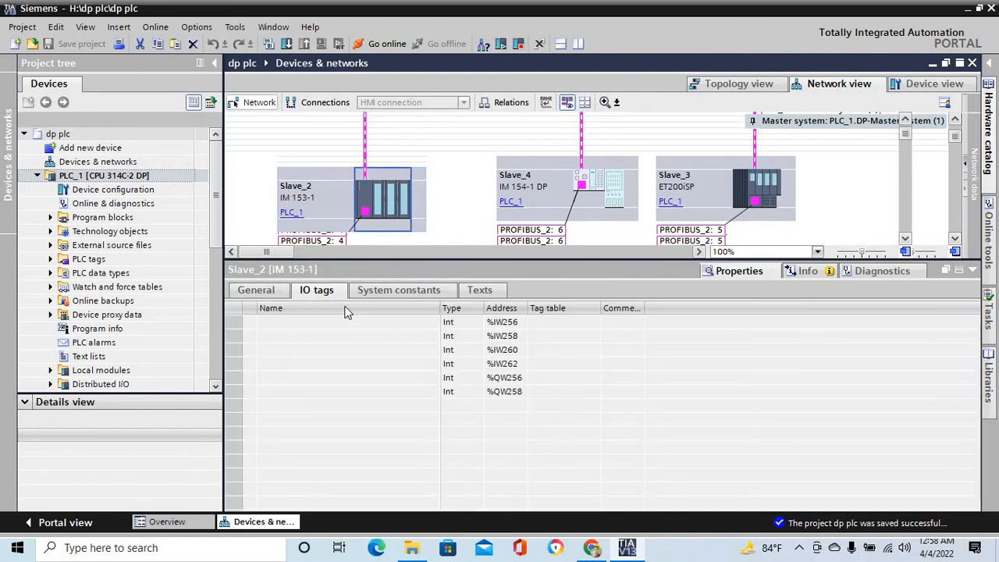
{"action": "double_click", "coordinate": [375, 200]}
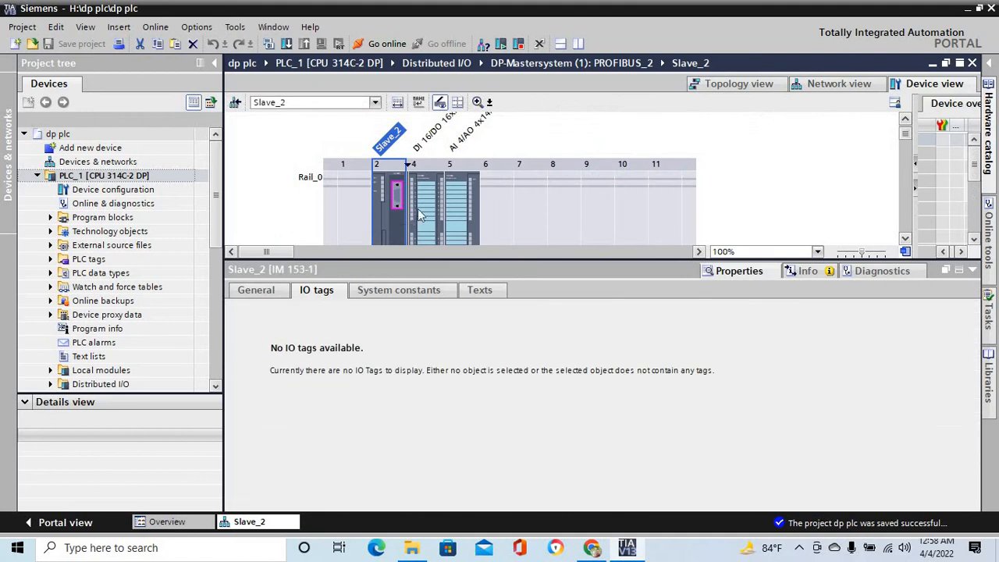
{"action": "left_click", "coordinate": [426, 204]}
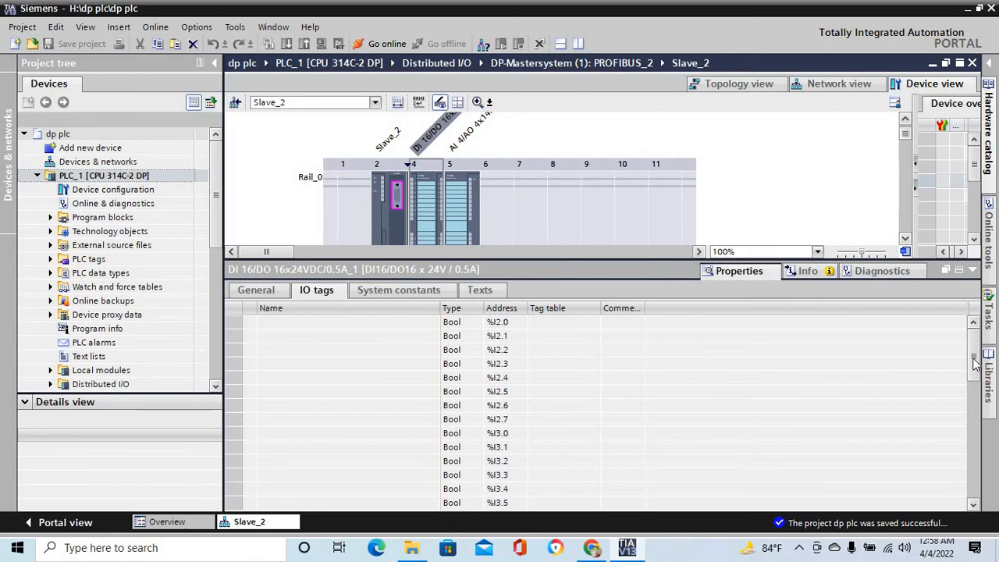
{"action": "left_click_drag", "start_coordinate": [973, 361], "coordinate": [964, 415]}
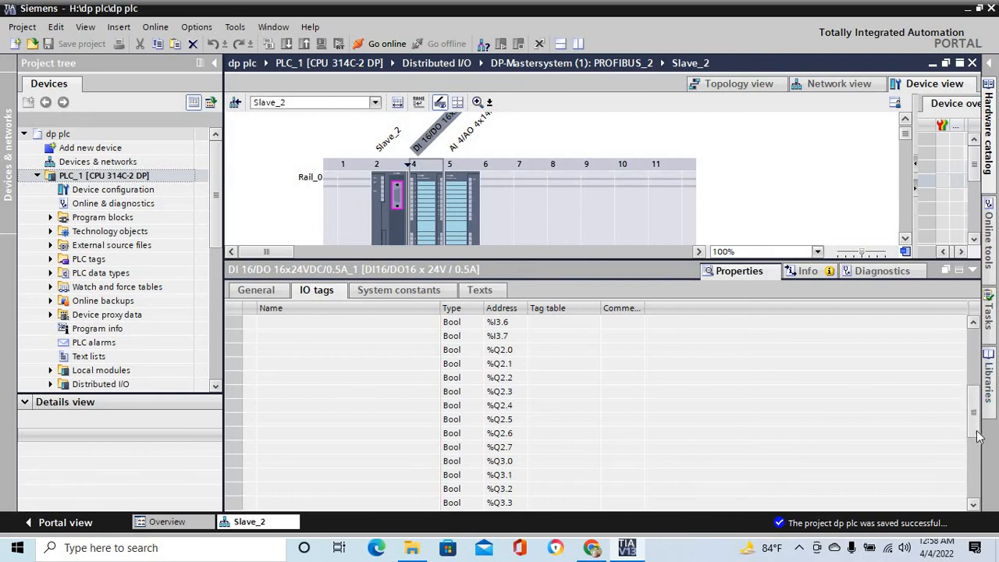
{"action": "left_click_drag", "start_coordinate": [977, 435], "coordinate": [977, 460]}
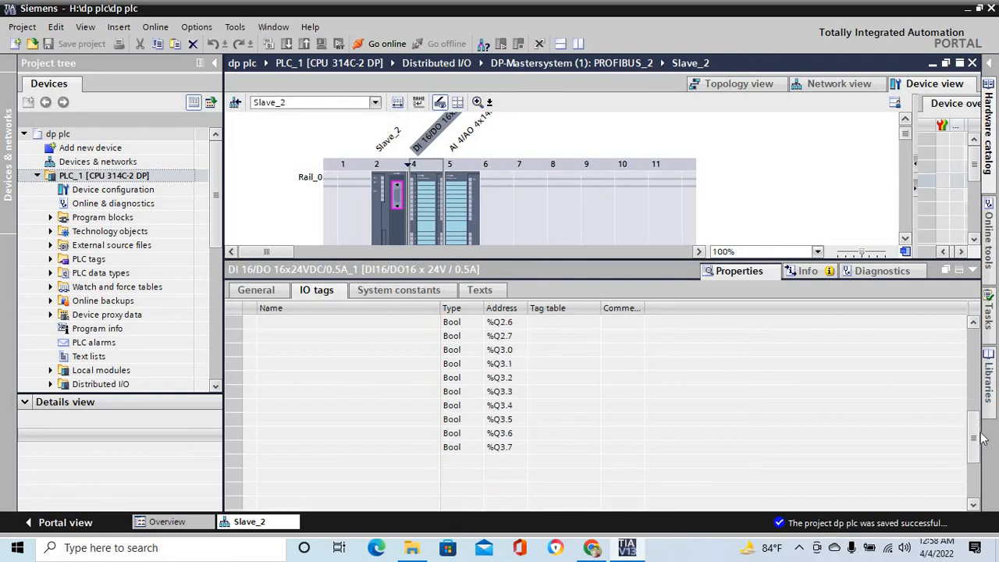
{"action": "left_click", "coordinate": [463, 210]}
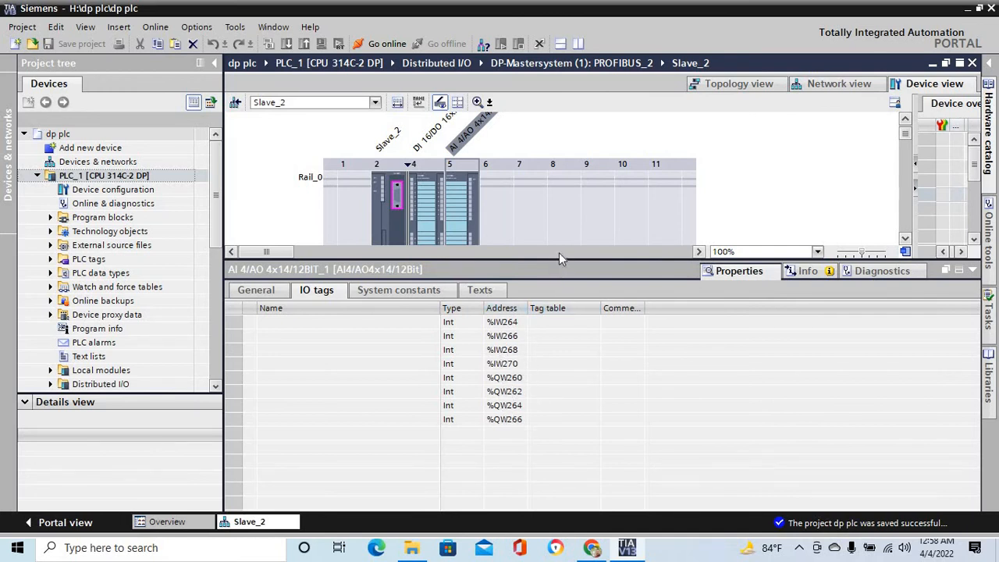
- Open Slave_3 and examine the IO tag addresses of its 8DI NAMUR module in slot 4 and 4DO module in slot 5
{"action": "left_click", "coordinate": [837, 86]}
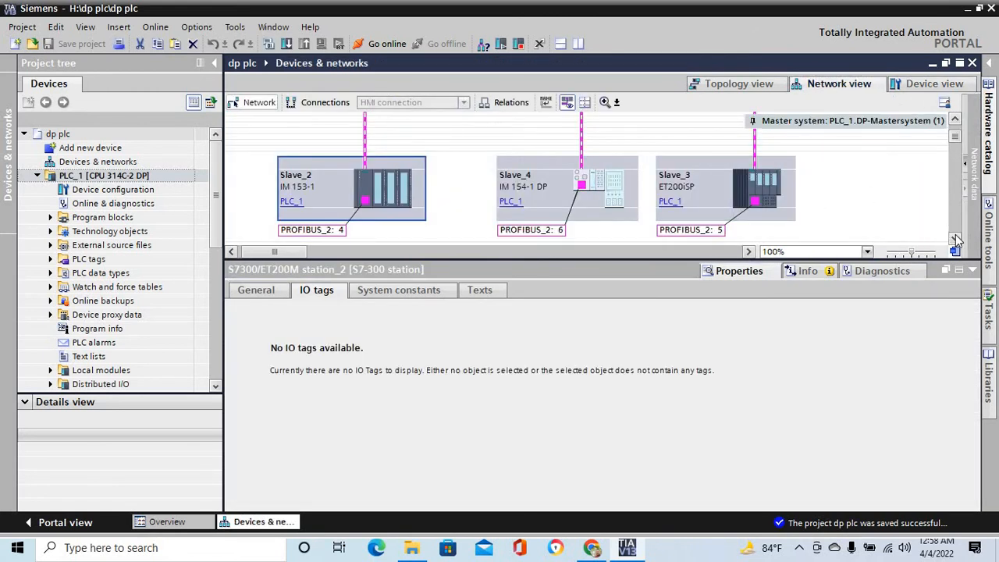
{"action": "double_click", "coordinate": [765, 184]}
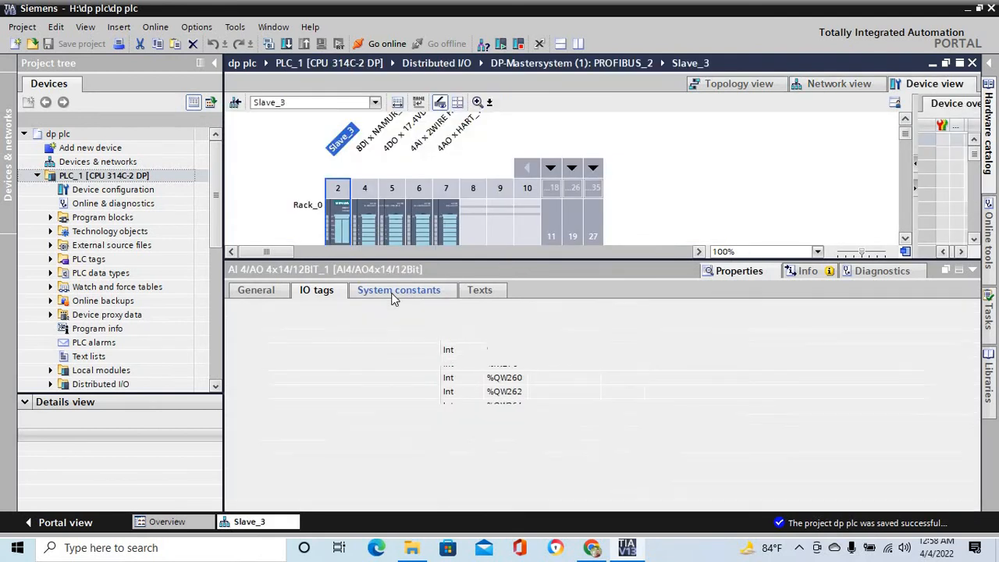
{"action": "left_click", "coordinate": [370, 216]}
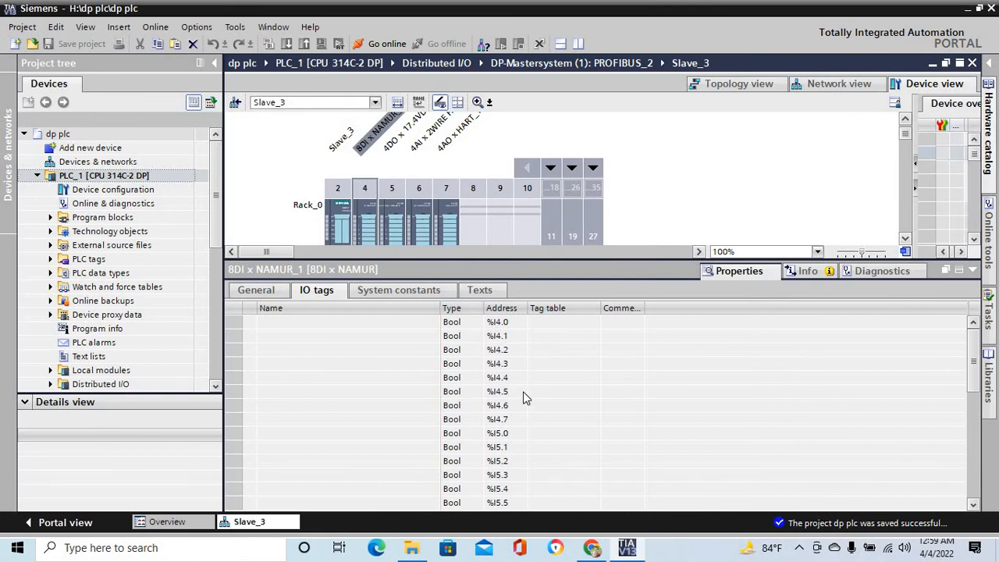
{"action": "left_click_drag", "start_coordinate": [973, 366], "coordinate": [976, 429]}
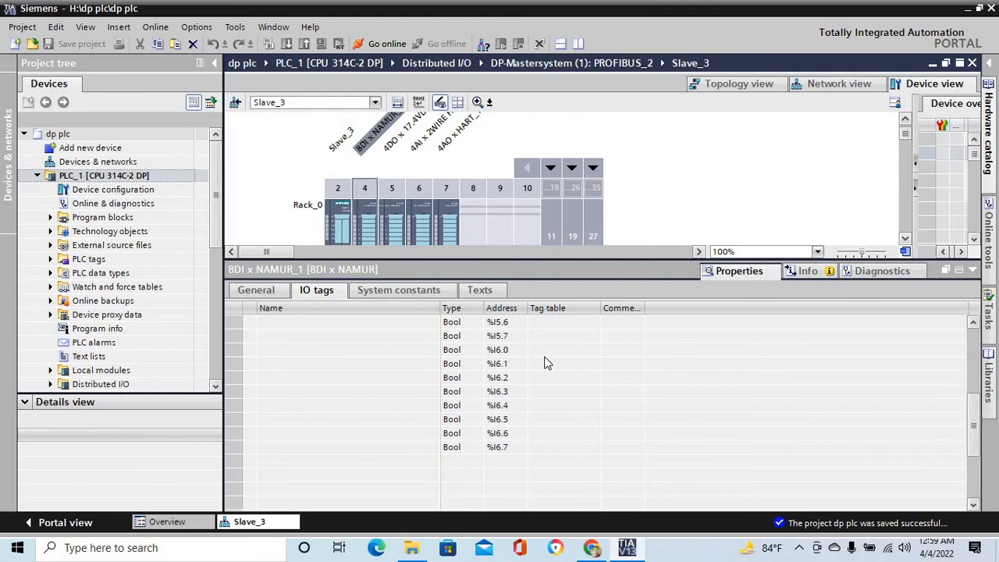
{"action": "left_click", "coordinate": [394, 217]}
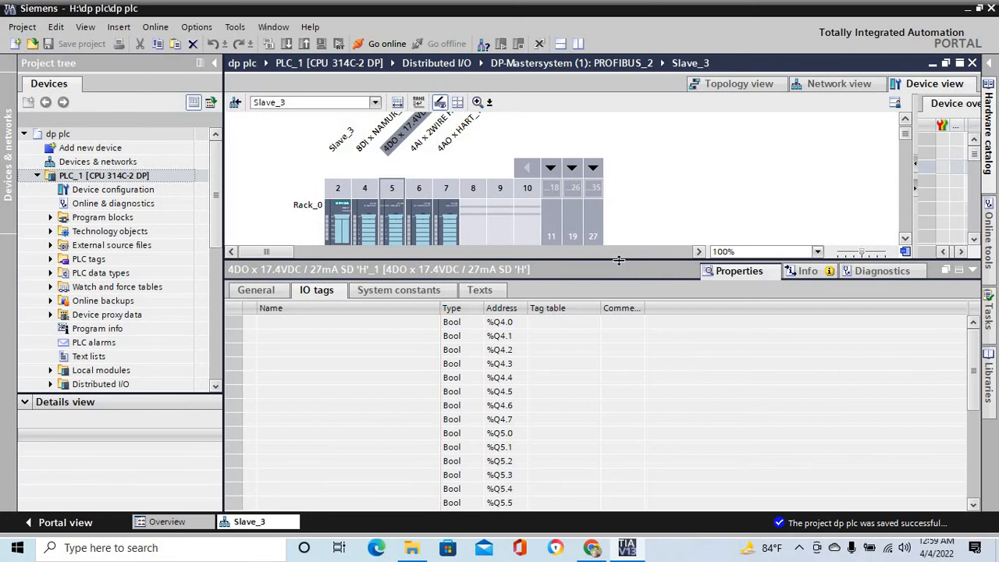
- Enlarge the work area and open PLC_1's Main [OB1] program block
{"action": "left_click_drag", "start_coordinate": [619, 260], "coordinate": [616, 426]}
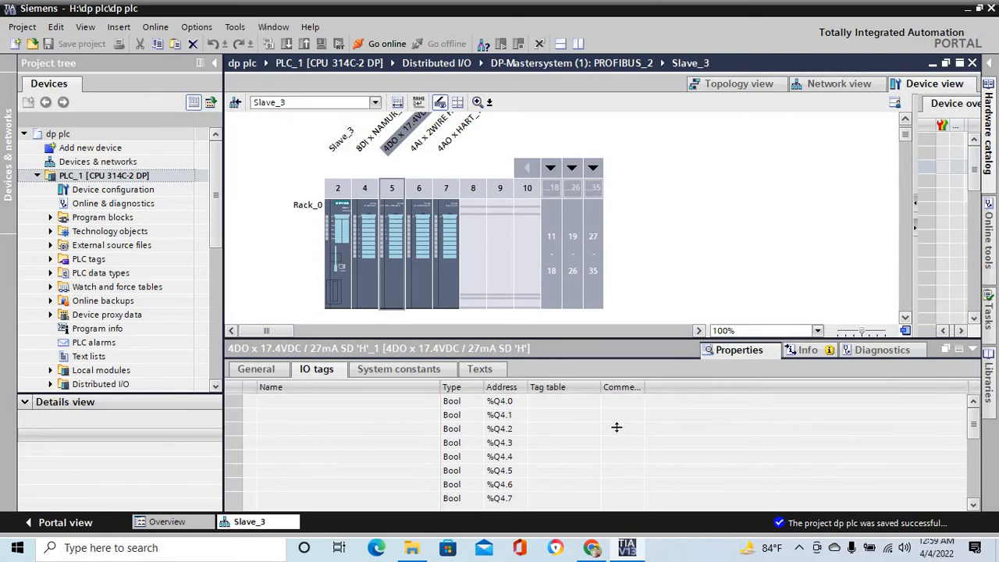
{"action": "left_click", "coordinate": [49, 218]}
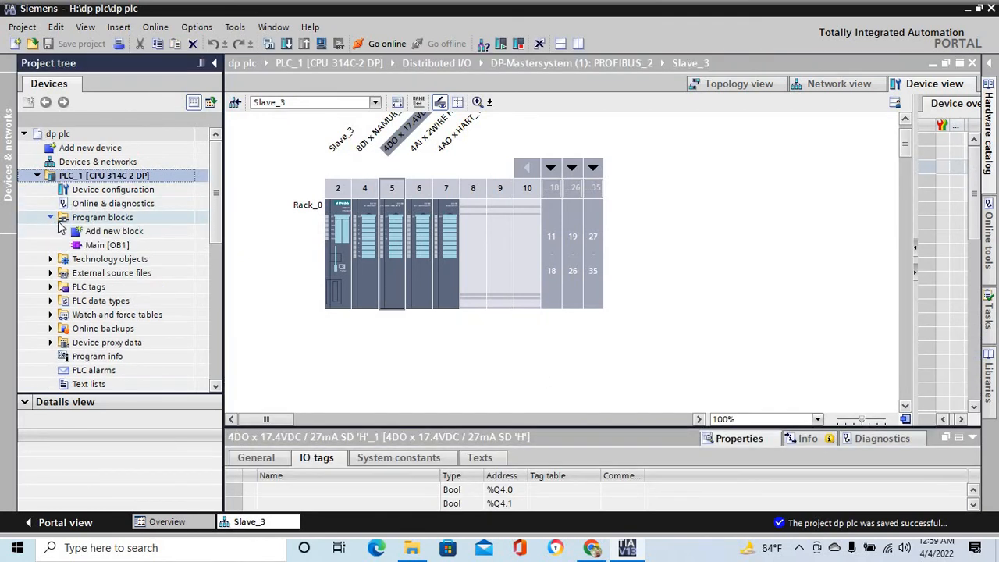
{"action": "left_click", "coordinate": [109, 245]}
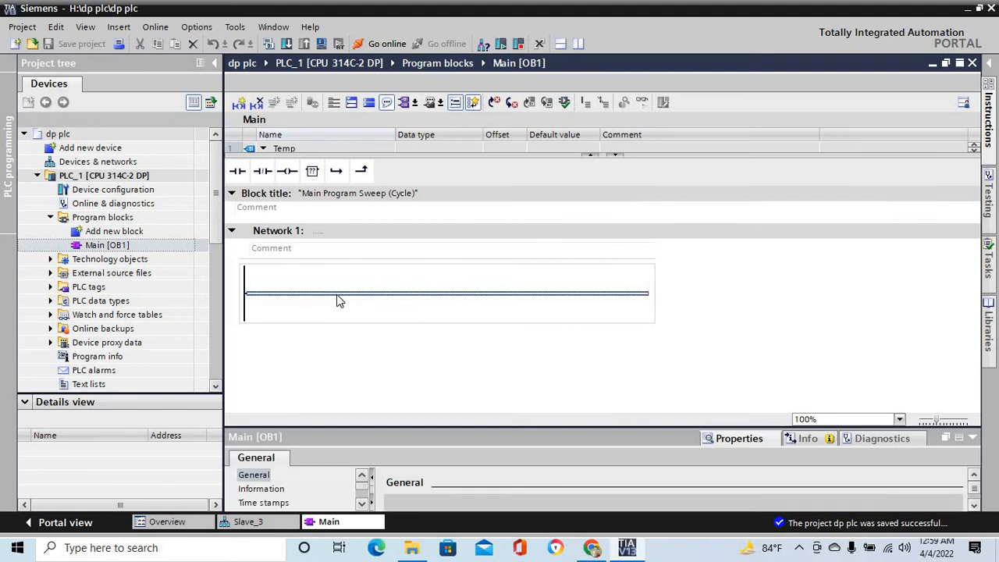
- Place a normally open contact, a normally closed contact and an output coil in series in Network 1
{"action": "left_click", "coordinate": [238, 170]}
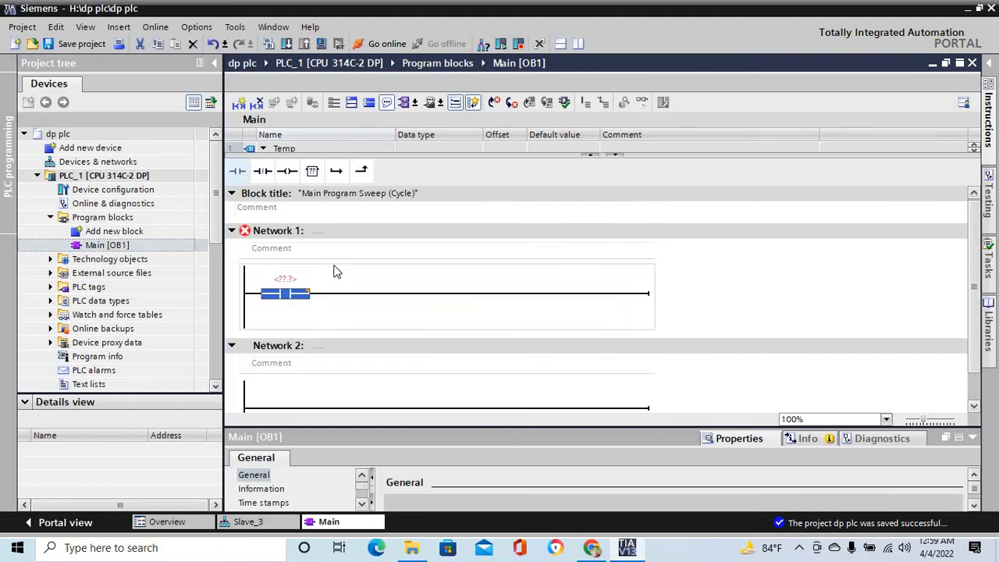
{"action": "left_click_drag", "start_coordinate": [262, 170], "coordinate": [448, 288]}
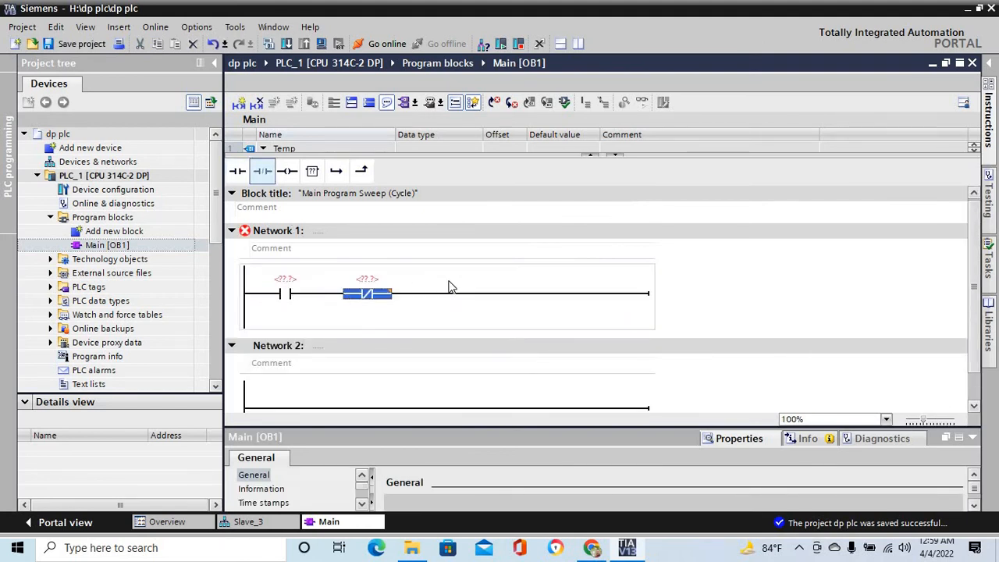
{"action": "left_click", "coordinate": [473, 294]}
{"action": "left_click_drag", "start_coordinate": [287, 170], "coordinate": [565, 299]}
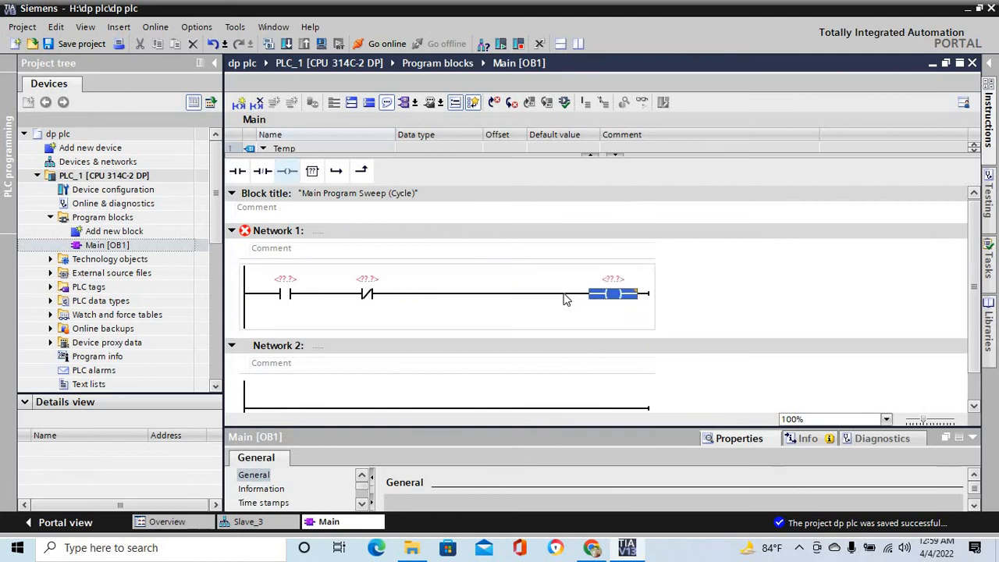
- Add a parallel branch with a normally open contact around the first contact of Network 1
{"action": "left_click", "coordinate": [242, 328]}
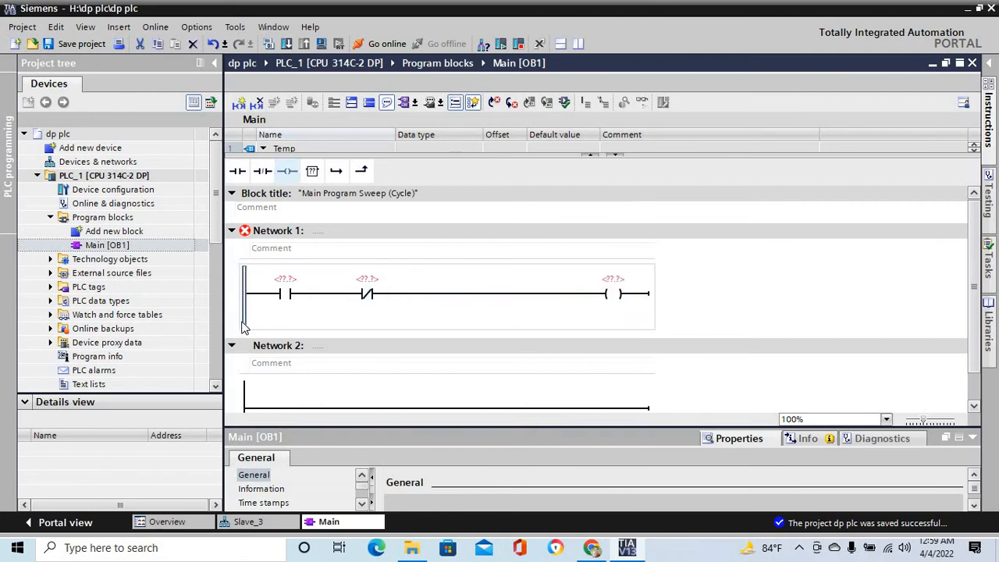
{"action": "left_click", "coordinate": [335, 170]}
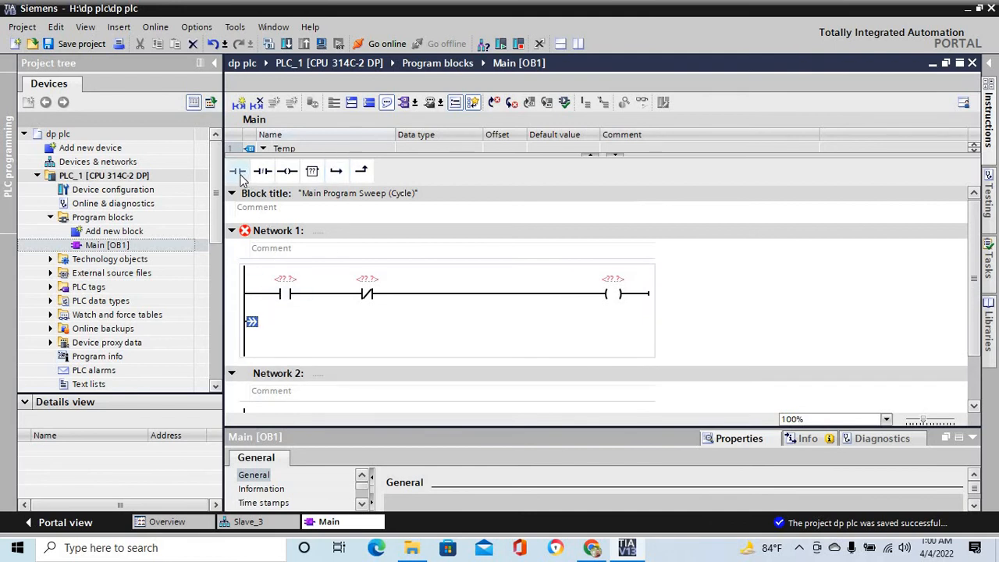
{"action": "left_click", "coordinate": [237, 171]}
{"action": "left_click_drag", "start_coordinate": [319, 337], "coordinate": [325, 294]}
- Assign address I0.0 to the first normally open contact and I0.1 to the normally closed contact
{"action": "left_click", "coordinate": [287, 280]}
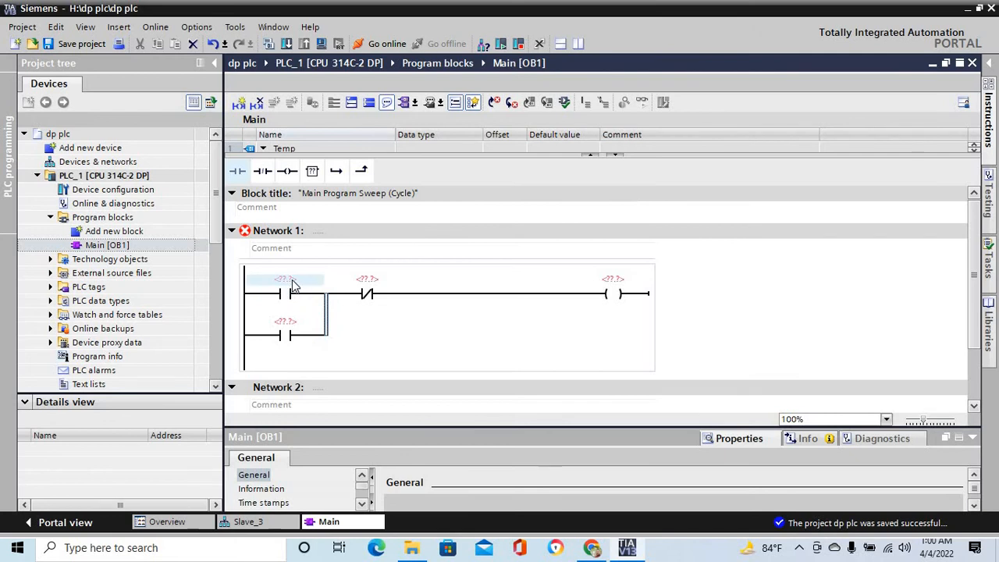
{"action": "type", "text": "i0.0"}
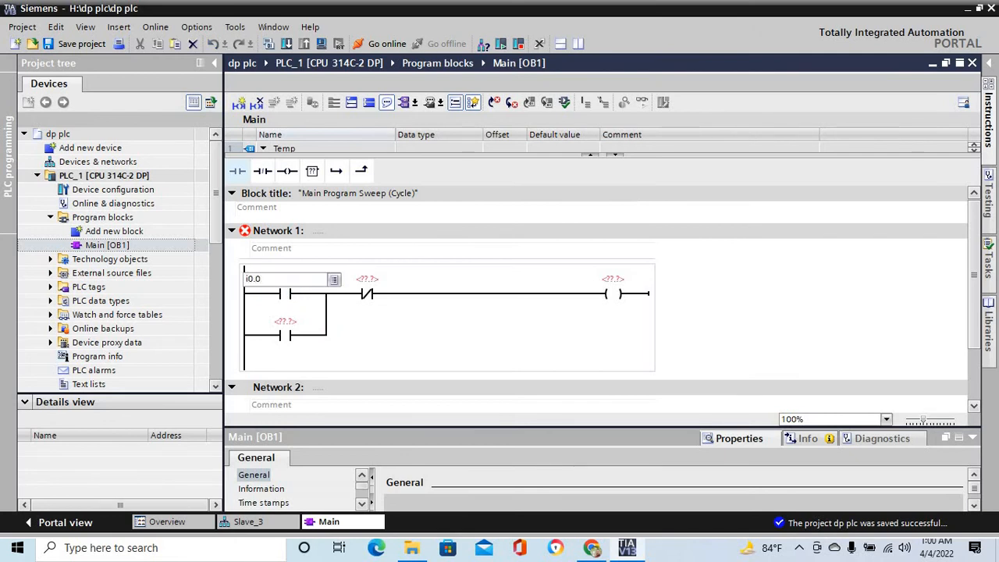
{"action": "key", "text": "Return"}
{"action": "left_click", "coordinate": [368, 287]}
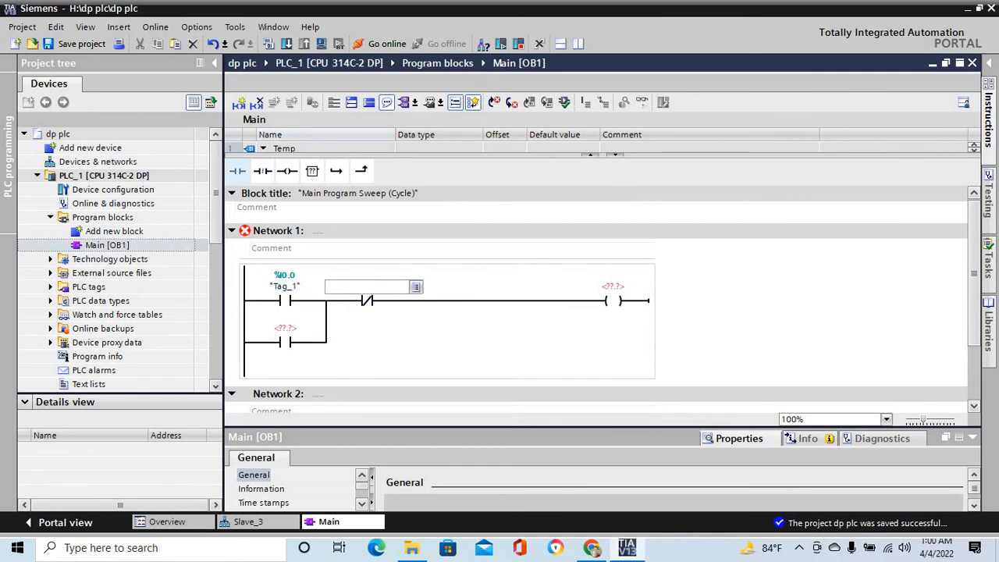
{"action": "type", "text": "i0.1"}
{"action": "key", "text": "Return"}
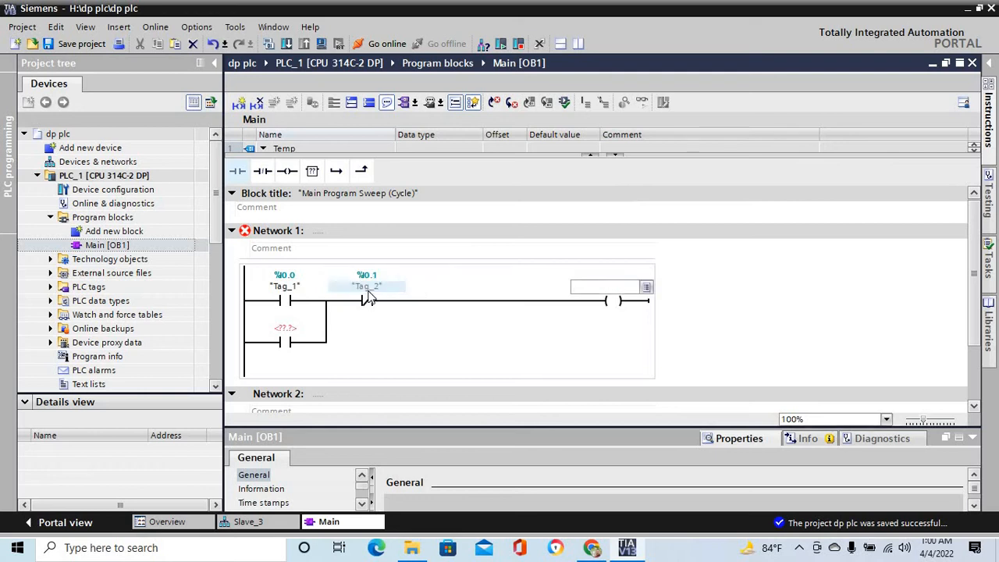
- Assign address Q0.0 to both the output coil and the normally open contact in the parallel branch
{"action": "type", "text": "q0.0"}
{"action": "key", "text": "Return"}
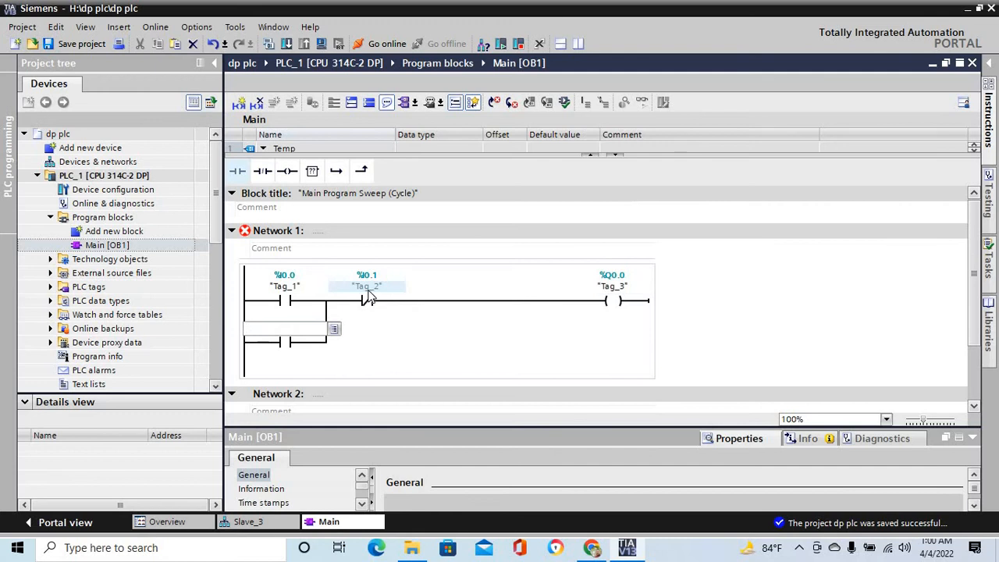
{"action": "type", "text": "q0.0"}
{"action": "key", "text": "Return"}
{"action": "key", "text": "Return"}
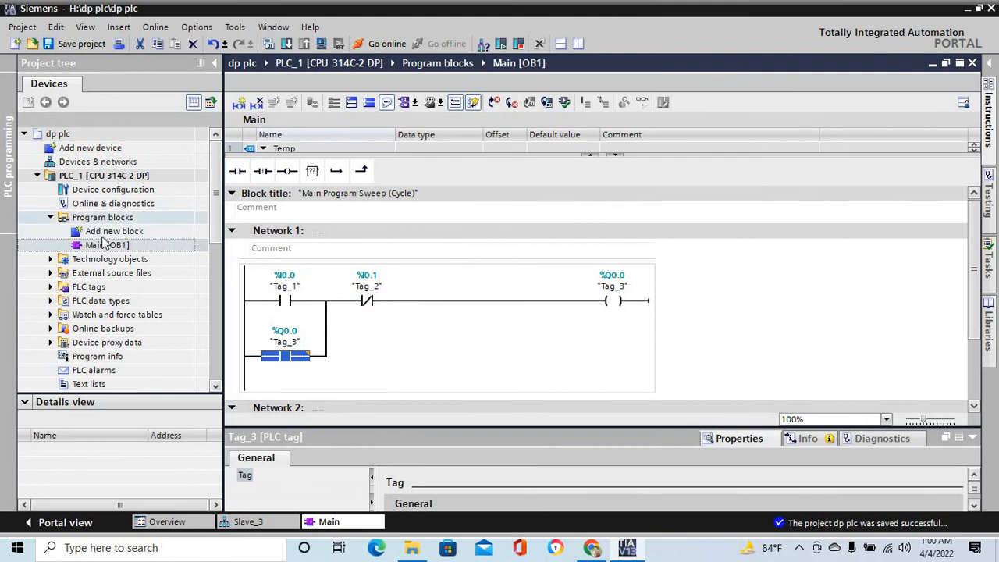
- Open Slave_1 from the network overview and examine which IO addresses of its slot 3 digital module are assigned to program tags
{"action": "left_click", "coordinate": [99, 163]}
{"action": "double_click", "coordinate": [99, 165]}
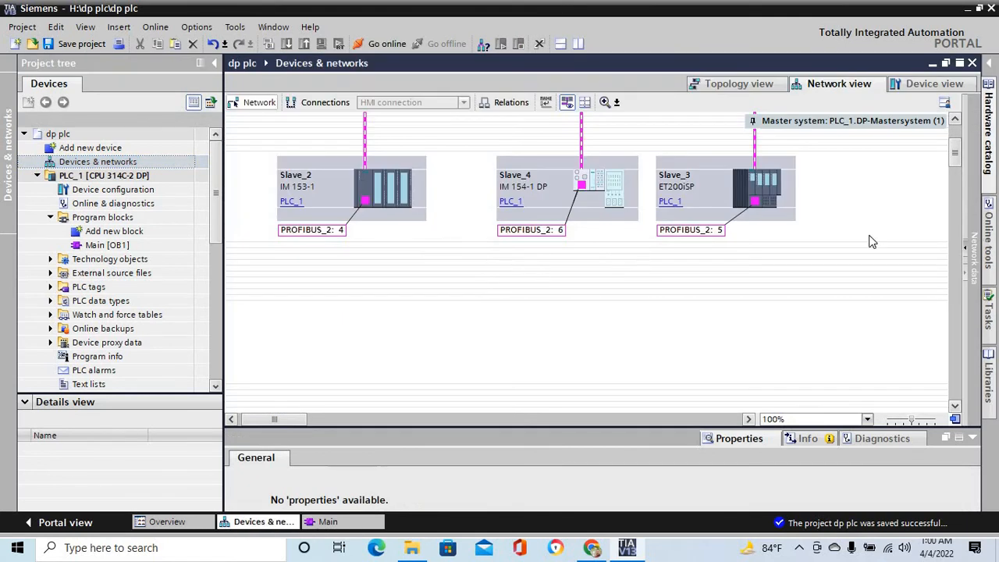
{"action": "left_click_drag", "start_coordinate": [955, 159], "coordinate": [954, 146]}
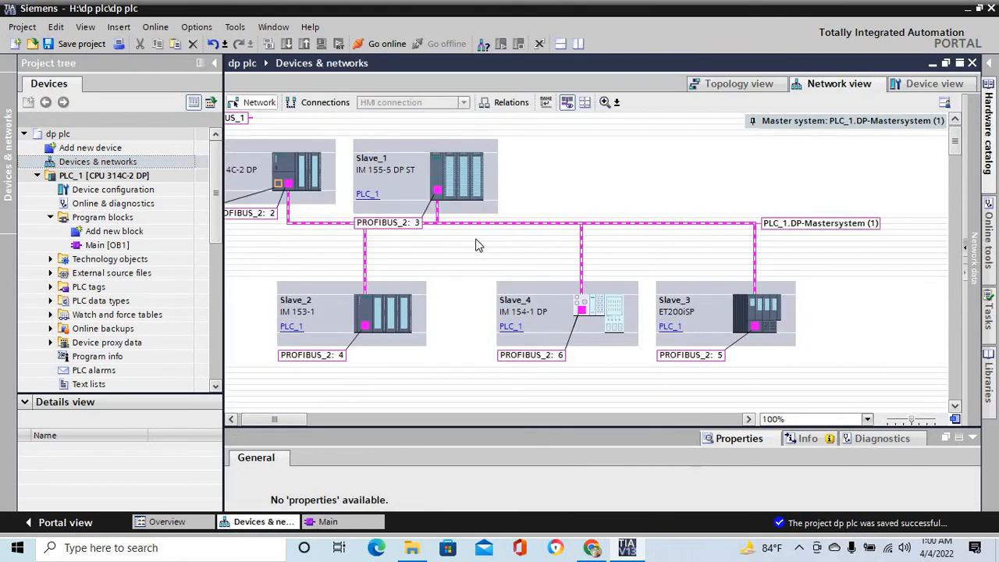
{"action": "left_click", "coordinate": [462, 183]}
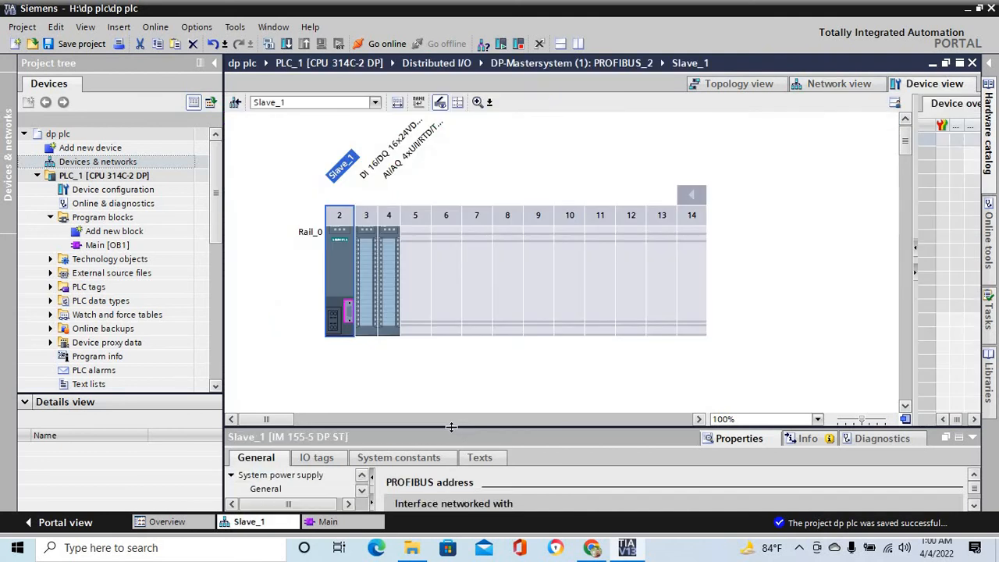
{"action": "left_click_drag", "start_coordinate": [461, 295], "coordinate": [460, 295]}
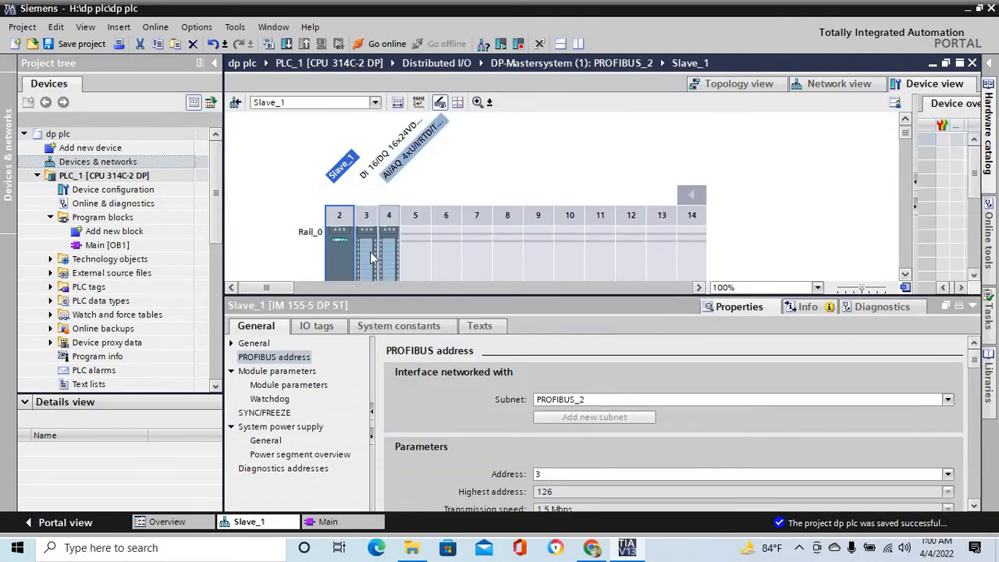
{"action": "left_click", "coordinate": [369, 250]}
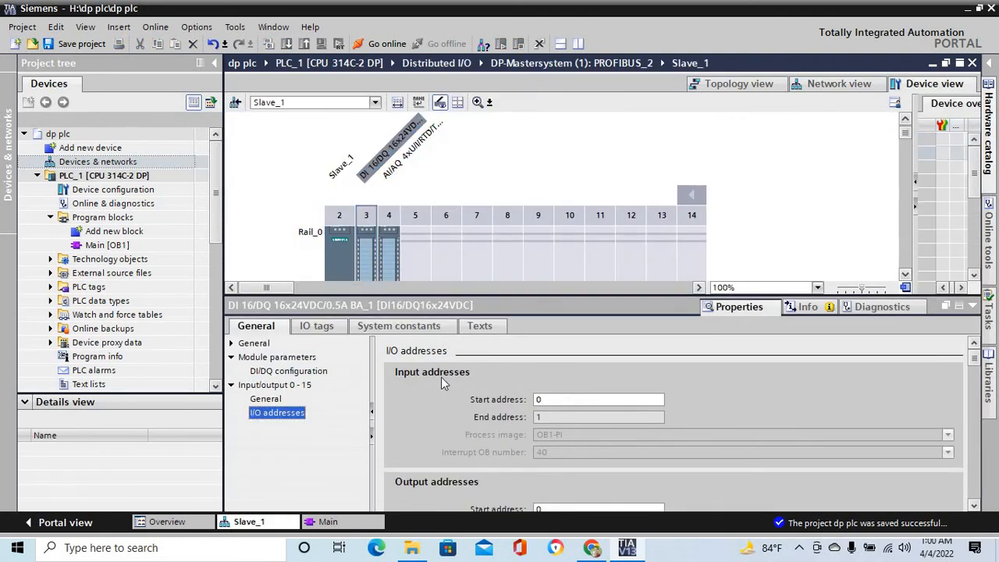
{"action": "left_click", "coordinate": [323, 328]}
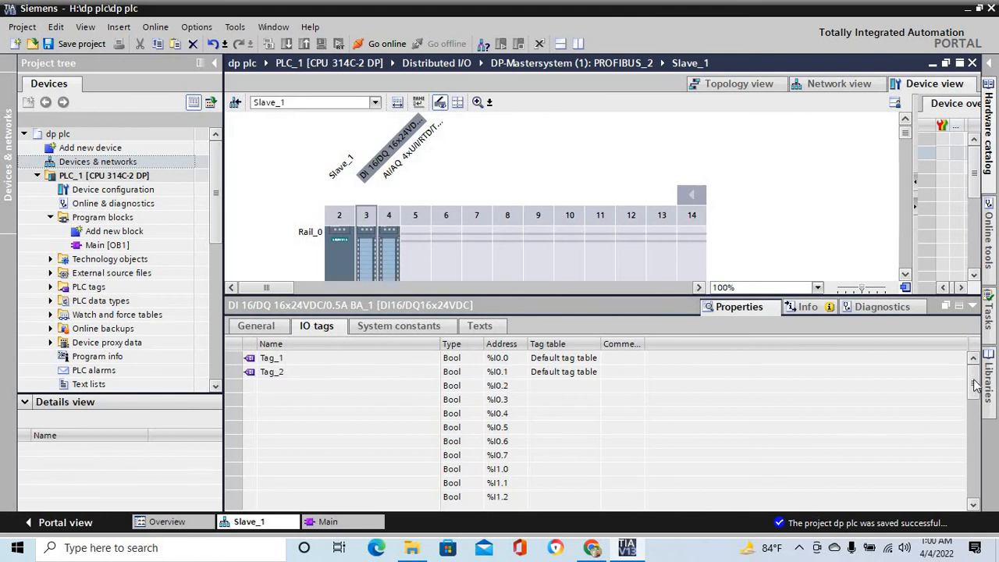
{"action": "left_click_drag", "start_coordinate": [973, 383], "coordinate": [974, 436]}
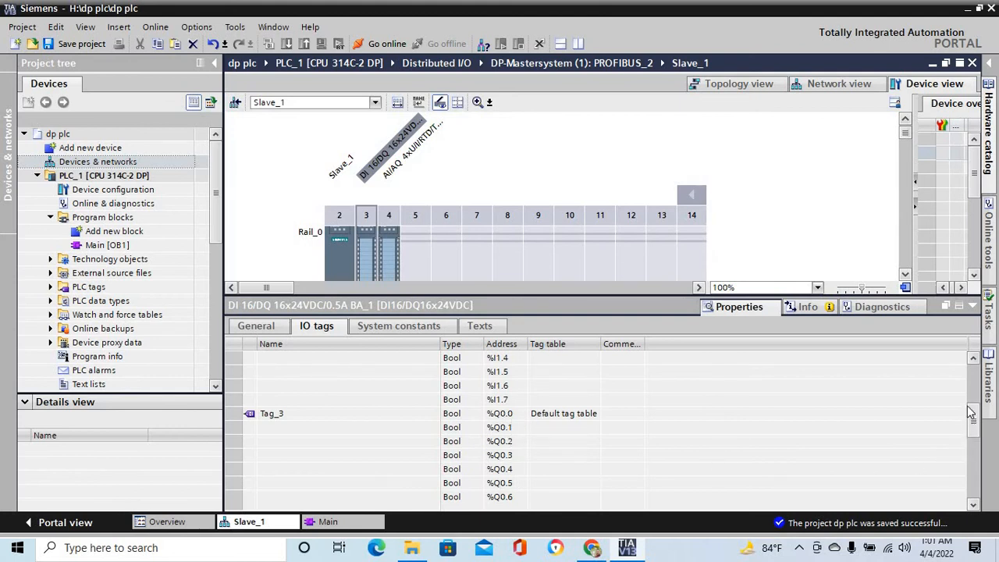
{"action": "left_click_drag", "start_coordinate": [972, 429], "coordinate": [961, 376]}
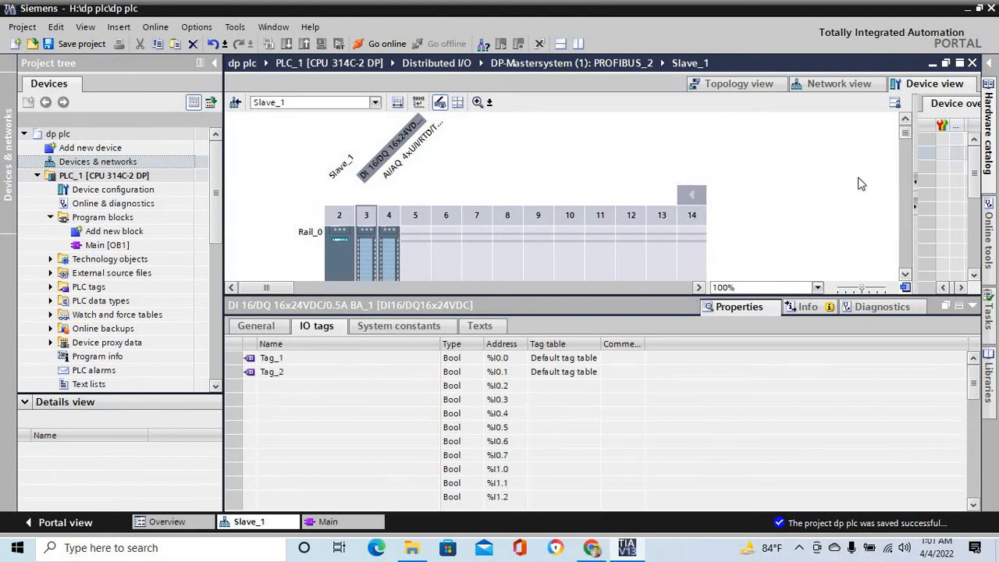
- Open Slave_2 from the network overview and examine the input and output addresses of its slot 4 digital module
{"action": "left_click", "coordinate": [842, 84]}
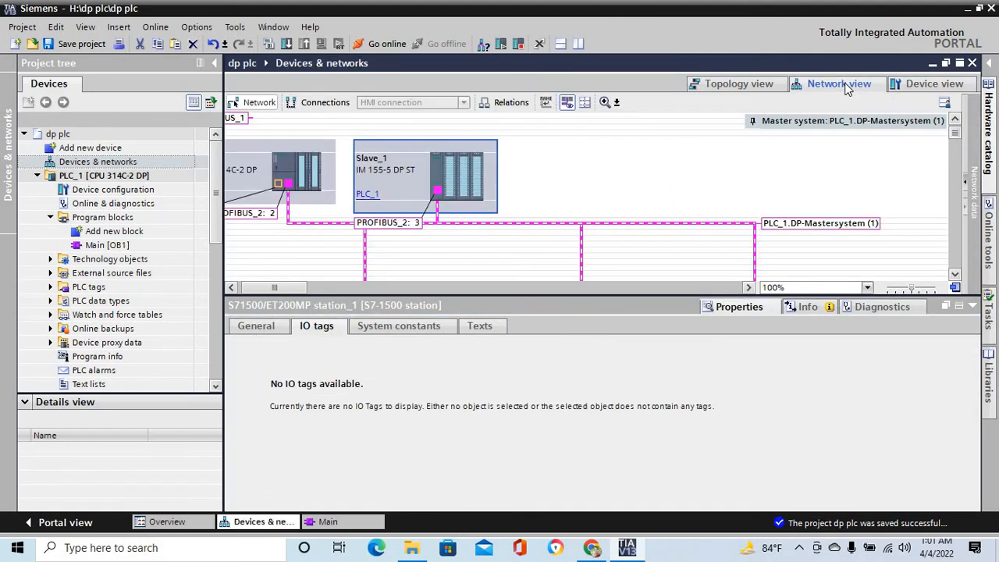
{"action": "left_click_drag", "start_coordinate": [953, 134], "coordinate": [955, 139]}
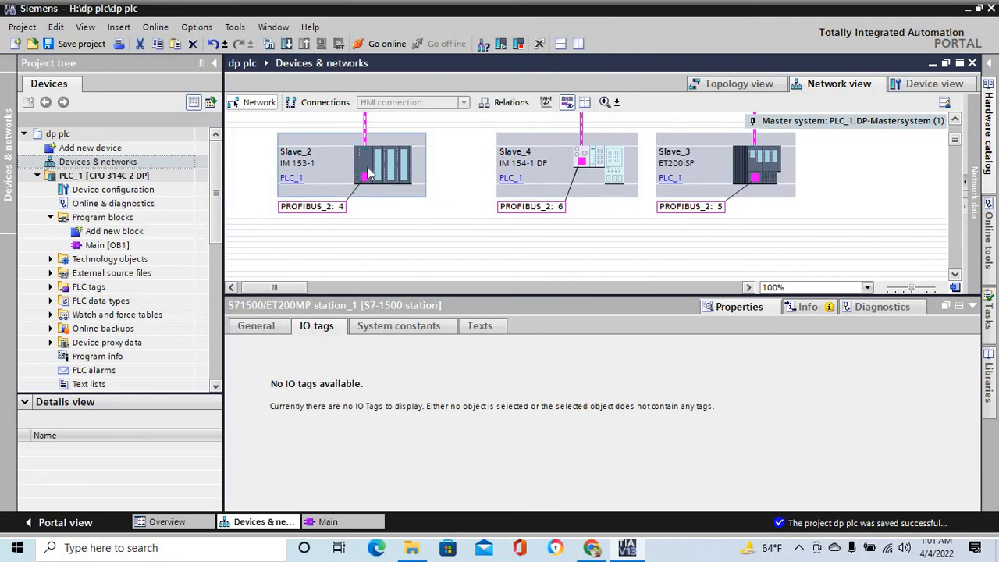
{"action": "double_click", "coordinate": [395, 166]}
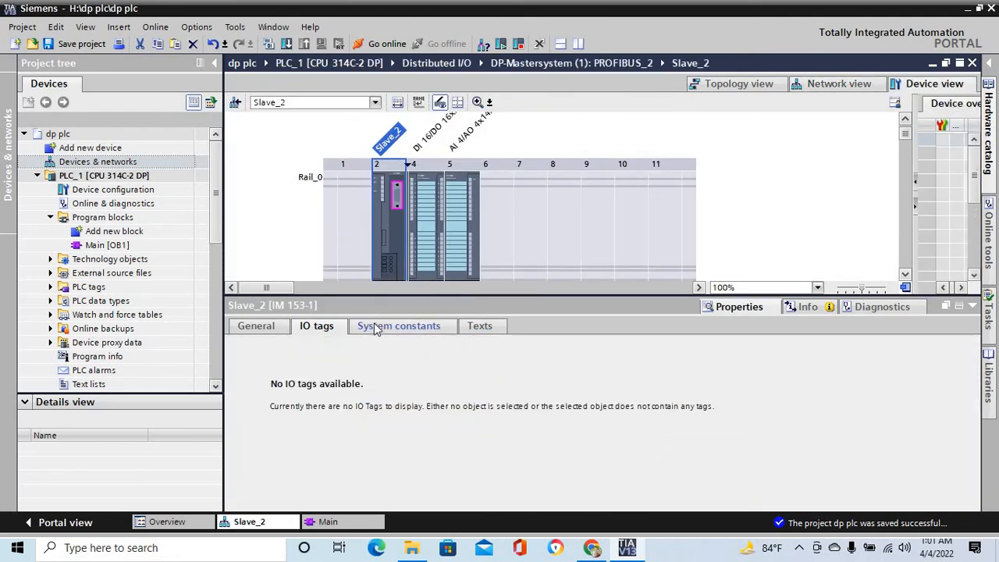
{"action": "left_click", "coordinate": [427, 224]}
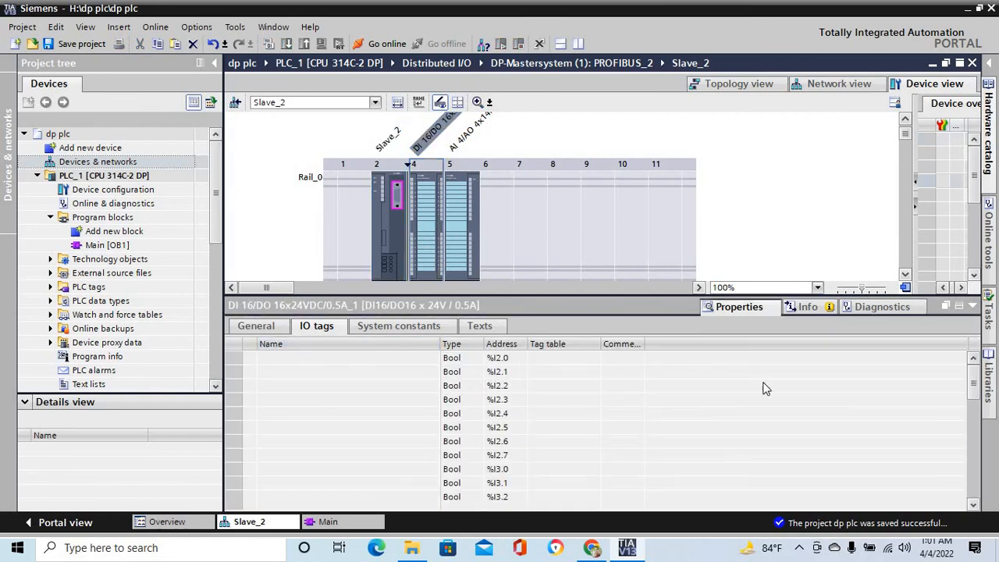
{"action": "left_click_drag", "start_coordinate": [979, 392], "coordinate": [978, 417]}
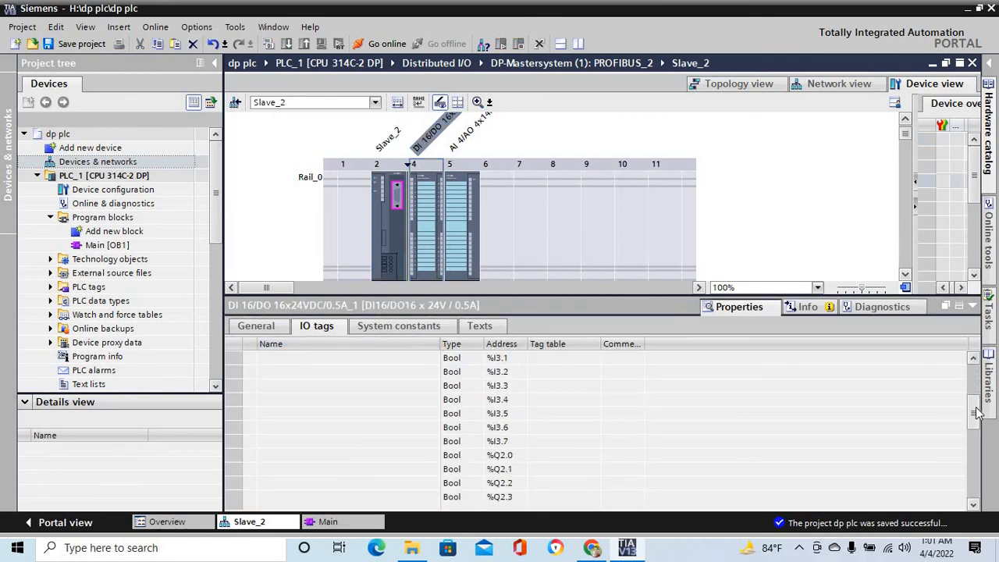
- In Network 2 of Main [OB1], insert a normally open contact, a normally closed contact and an output coil in series
{"action": "double_click", "coordinate": [123, 245]}
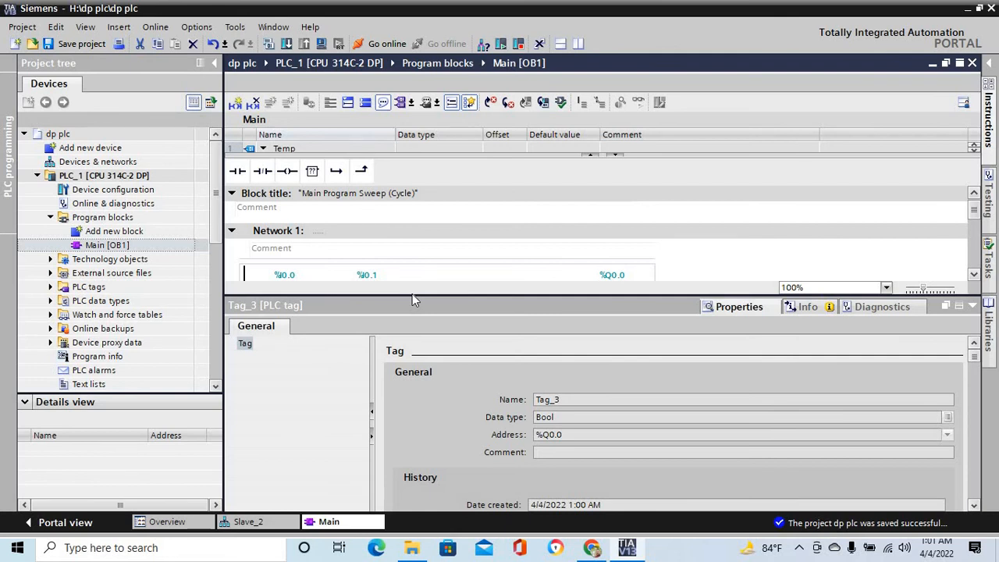
{"action": "left_click_drag", "start_coordinate": [409, 297], "coordinate": [364, 477]}
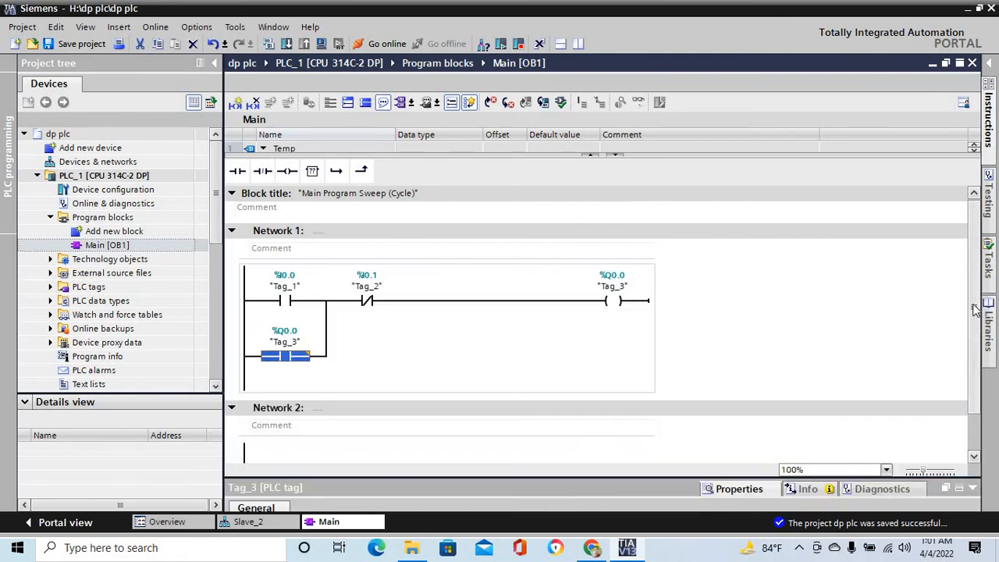
{"action": "scroll", "coordinate": [975, 320], "scroll_direction": "down", "scroll_amount": 1}
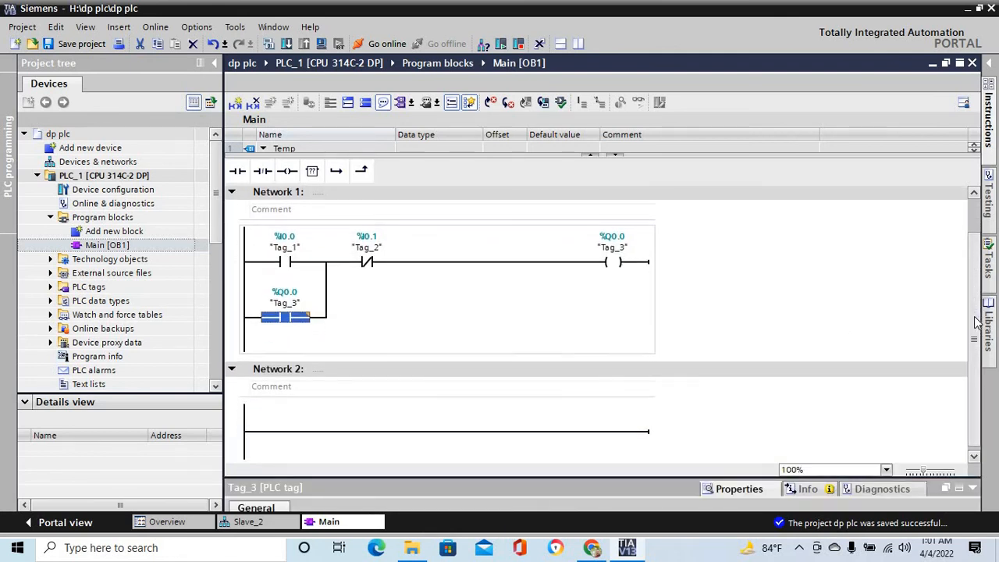
{"action": "left_click", "coordinate": [304, 432]}
{"action": "left_click", "coordinate": [237, 170]}
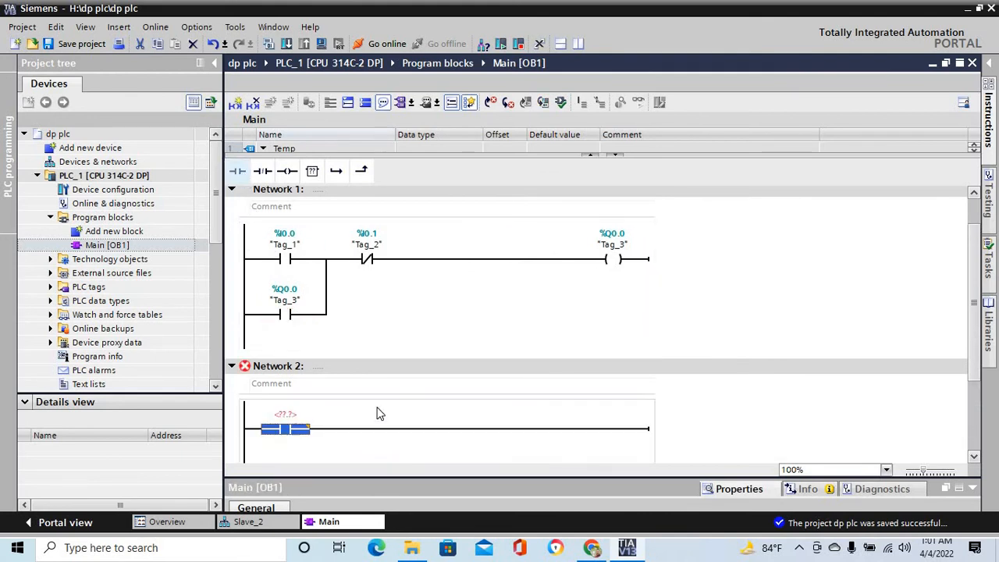
{"action": "left_click", "coordinate": [262, 170]}
{"action": "left_click", "coordinate": [543, 428]}
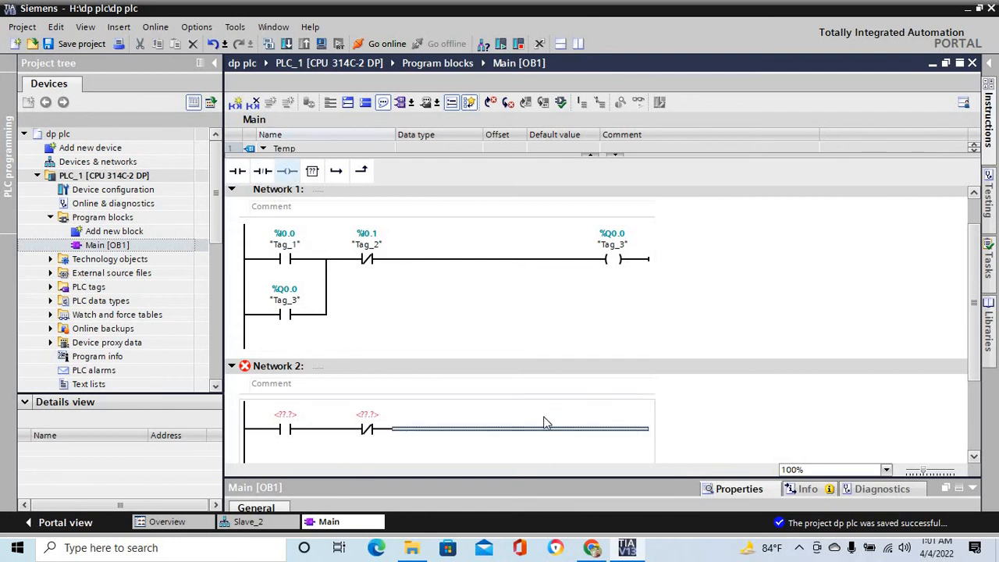
{"action": "left_click", "coordinate": [288, 172]}
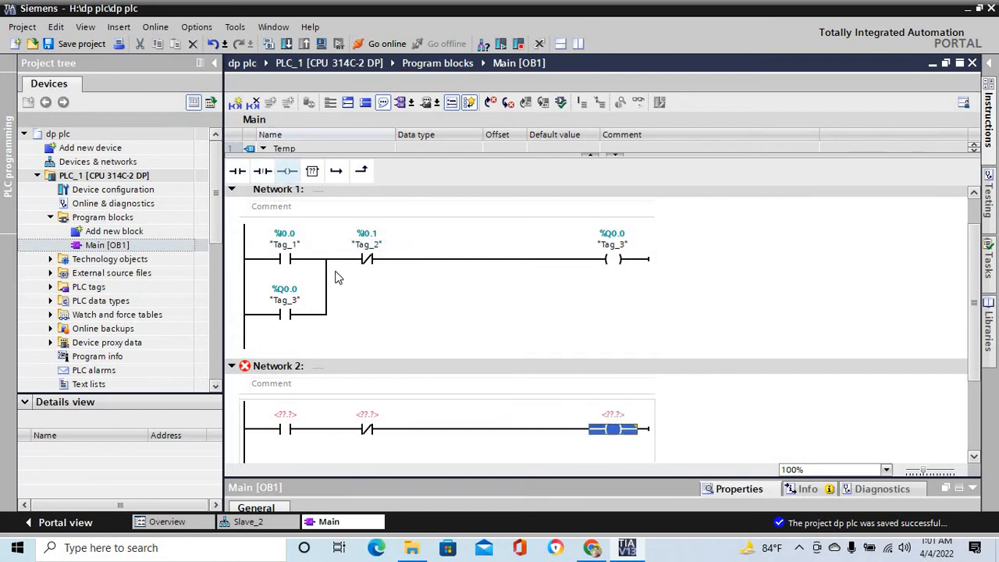
- Add a parallel branch with a normally open contact around the first contact of Network 2
{"action": "left_click", "coordinate": [243, 461]}
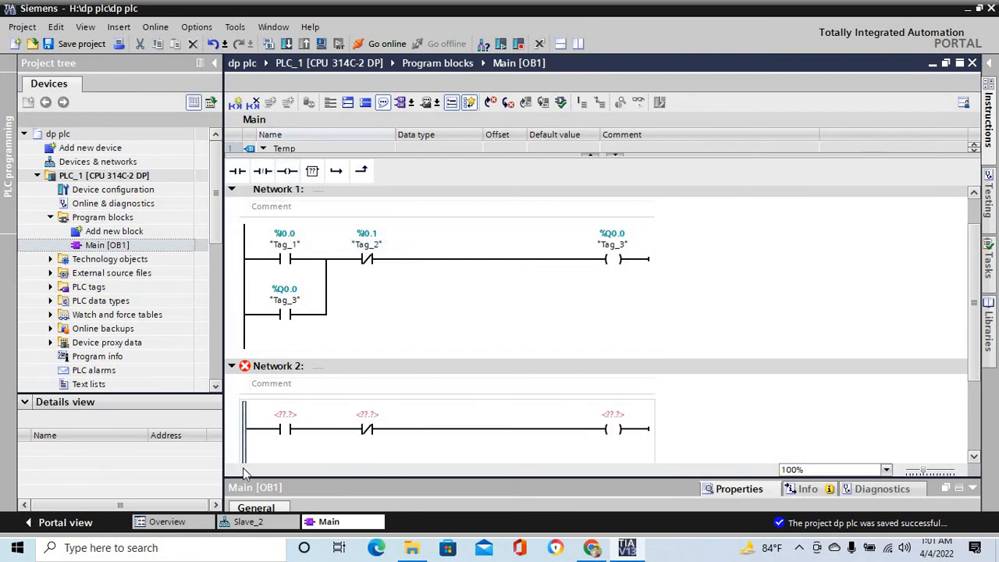
{"action": "left_click", "coordinate": [336, 171]}
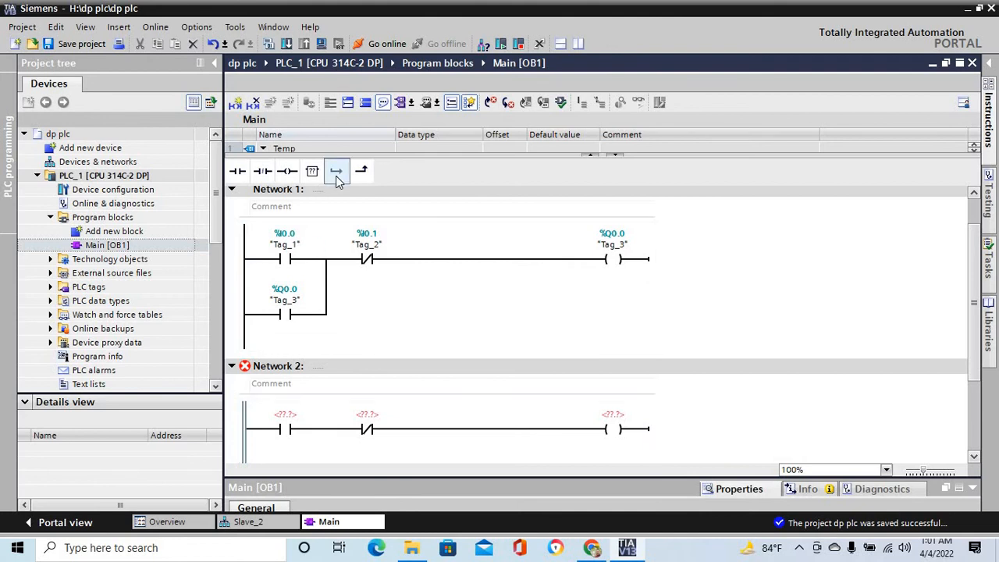
{"action": "left_click", "coordinate": [237, 170]}
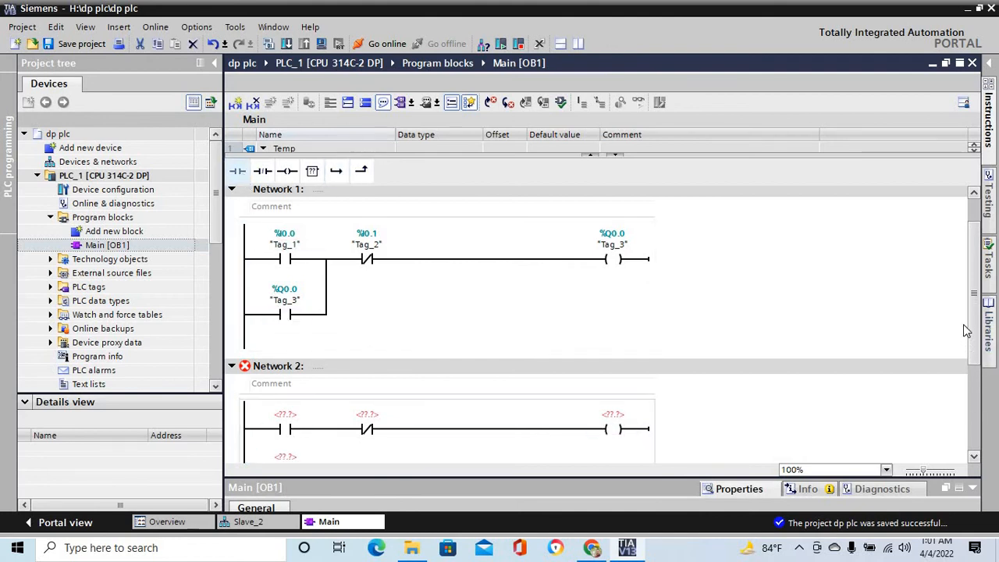
{"action": "left_click_drag", "start_coordinate": [973, 303], "coordinate": [973, 316]}
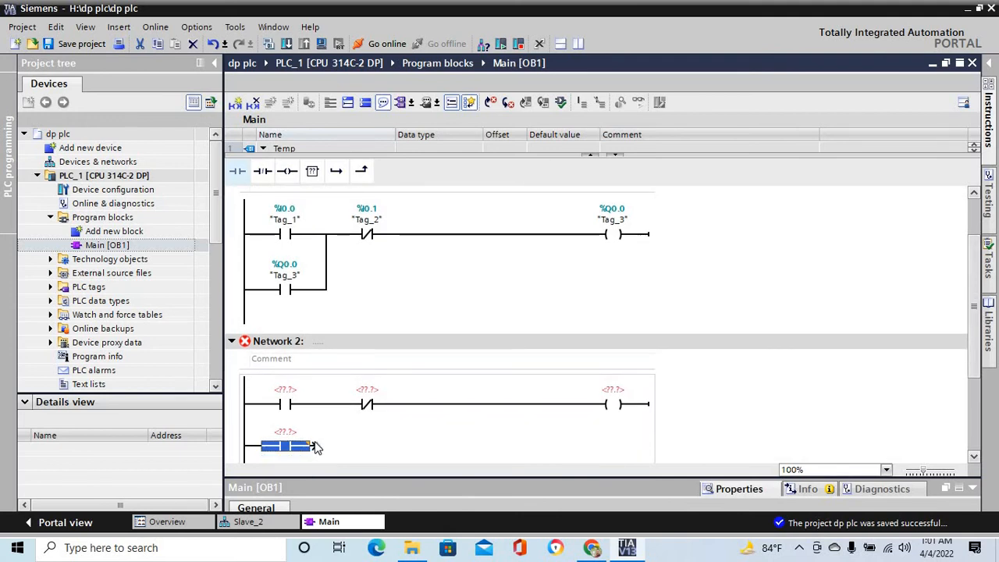
{"action": "left_click_drag", "start_coordinate": [319, 449], "coordinate": [327, 405]}
{"action": "left_click", "coordinate": [304, 412]}
- Assign address I2.0 to Network 2's first normally open contact and I2.1 to its normally closed contact
{"action": "left_click", "coordinate": [298, 389]}
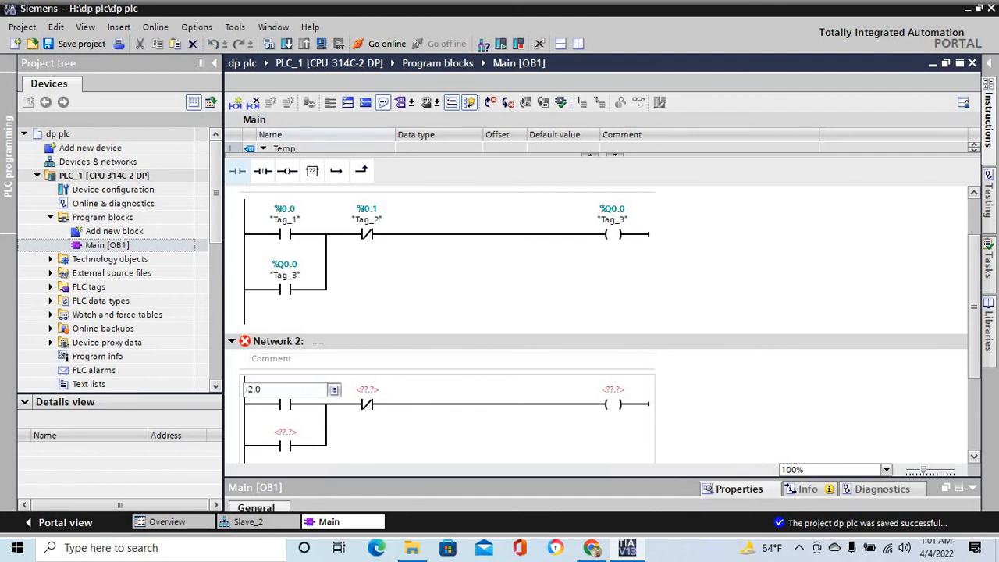
{"action": "type", "text": "i2.0"}
{"action": "key", "text": "Return"}
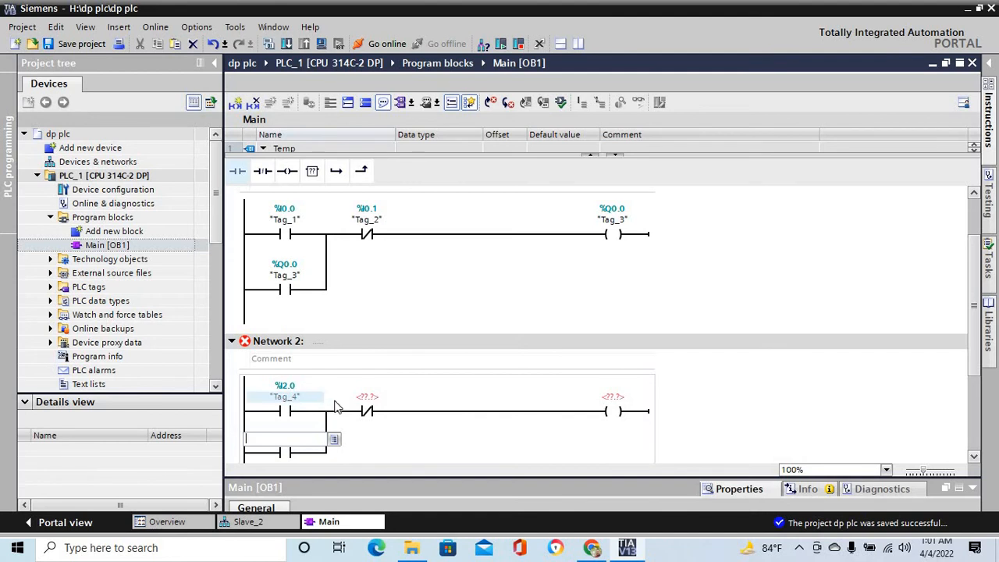
{"action": "left_click", "coordinate": [381, 400]}
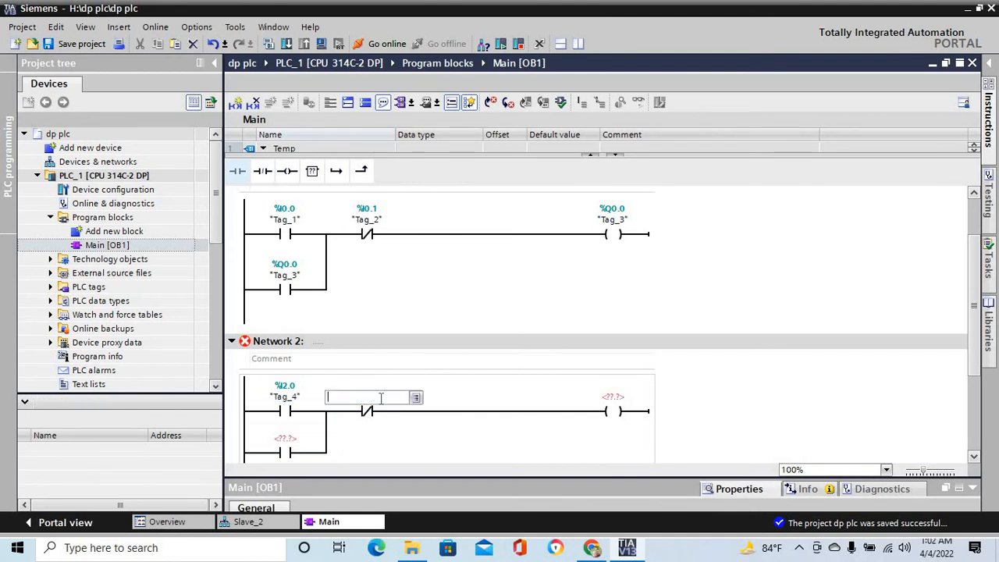
{"action": "type", "text": "i2."}
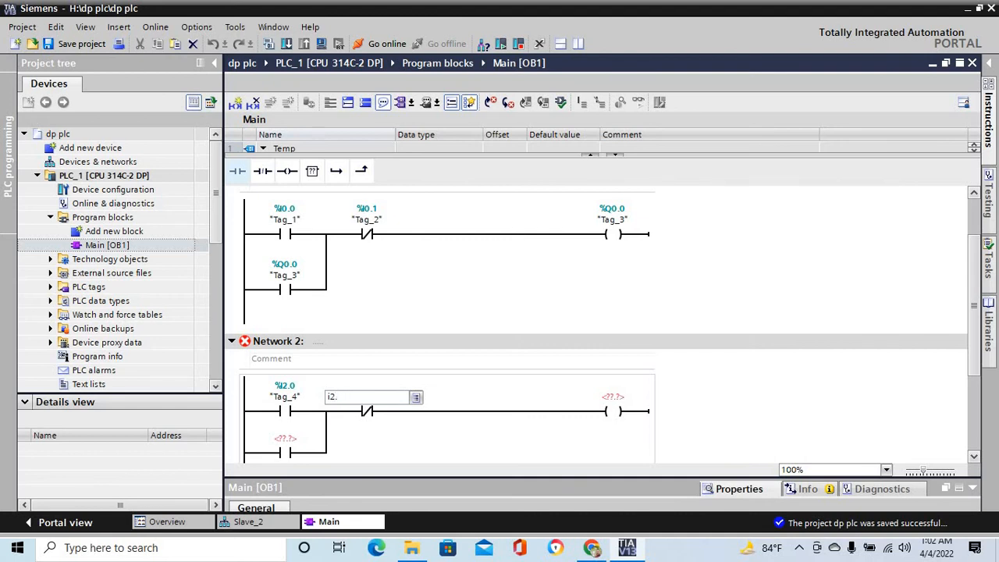
{"action": "type", "text": "1"}
{"action": "key", "text": "Return"}
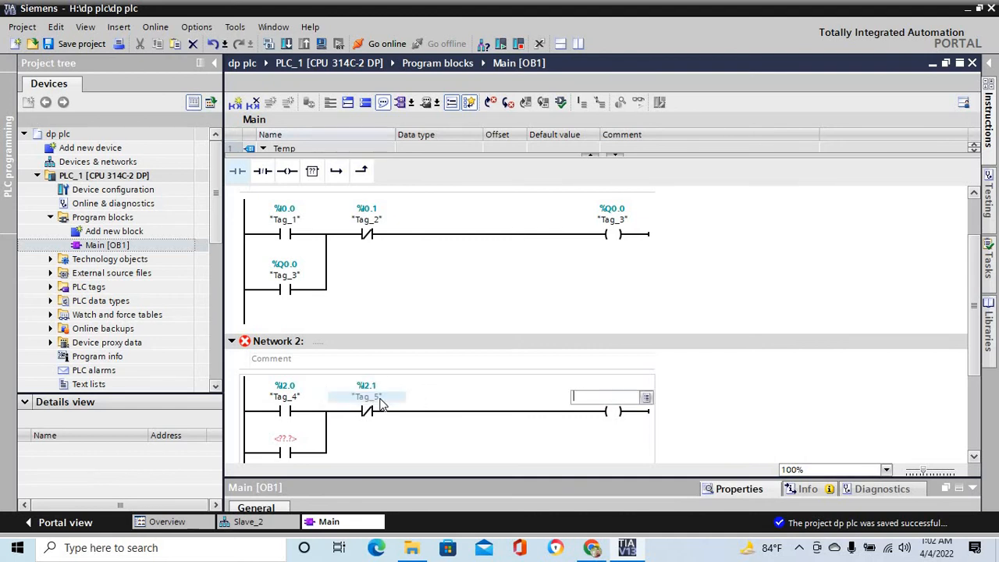
- Assign address Q2.0 to both the output coil and the parallel normally open contact of Network 2
{"action": "type", "text": "q2.0"}
{"action": "key", "text": "Return"}
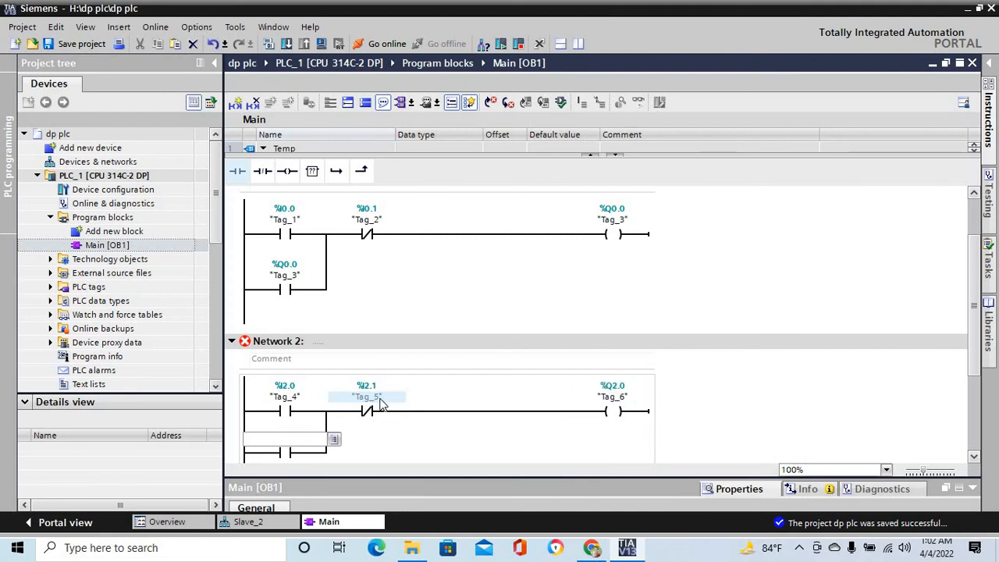
{"action": "type", "text": "q2.0"}
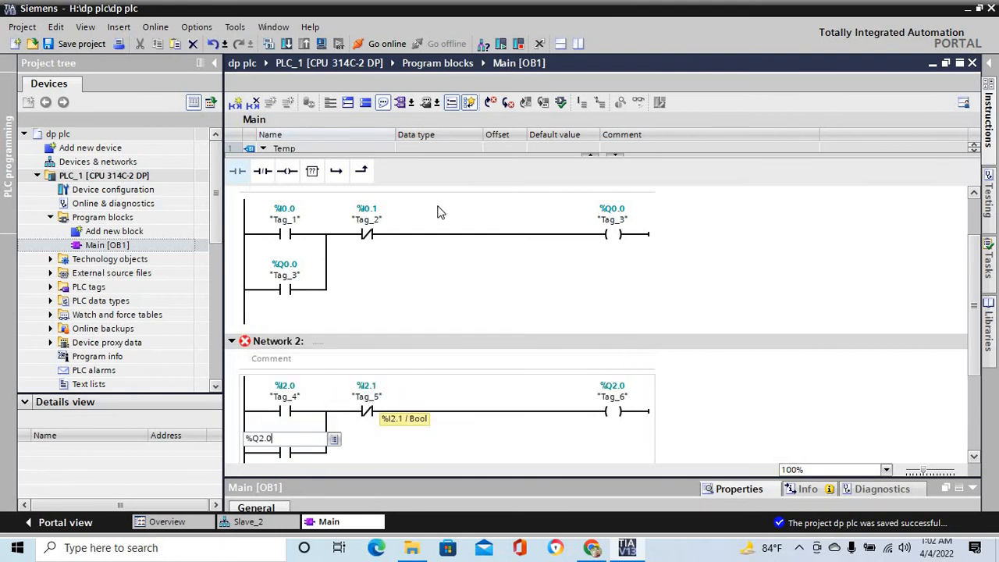
- Reopen Slave_2 and examine which IO addresses of its slot 4 digital module are assigned to program tags
{"action": "left_click", "coordinate": [100, 162]}
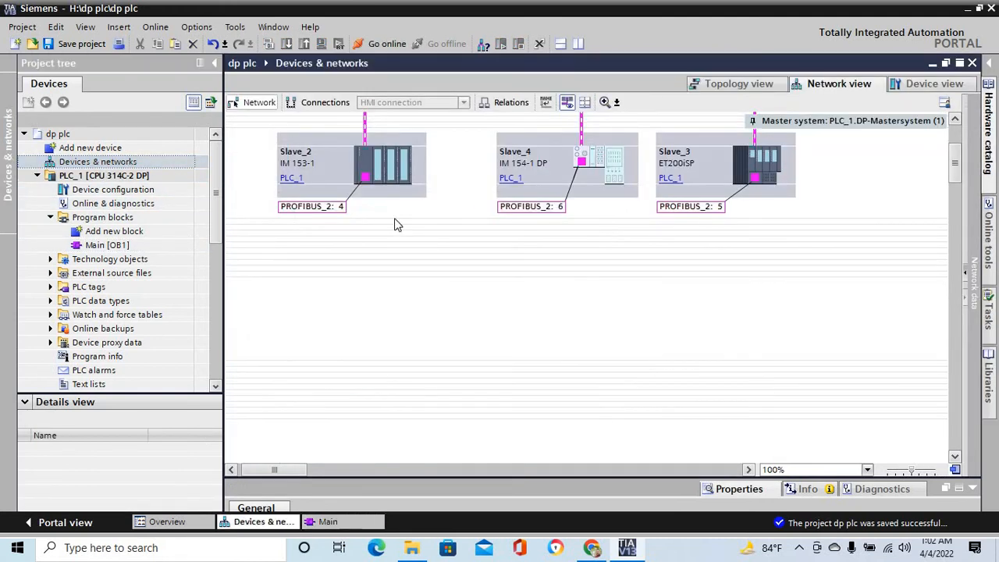
{"action": "double_click", "coordinate": [381, 172]}
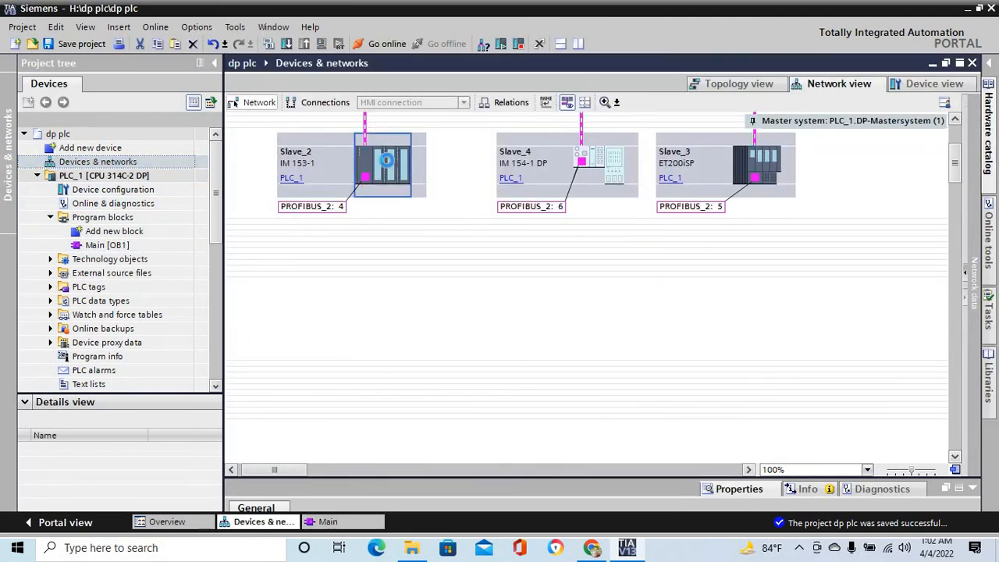
{"action": "left_click", "coordinate": [431, 219]}
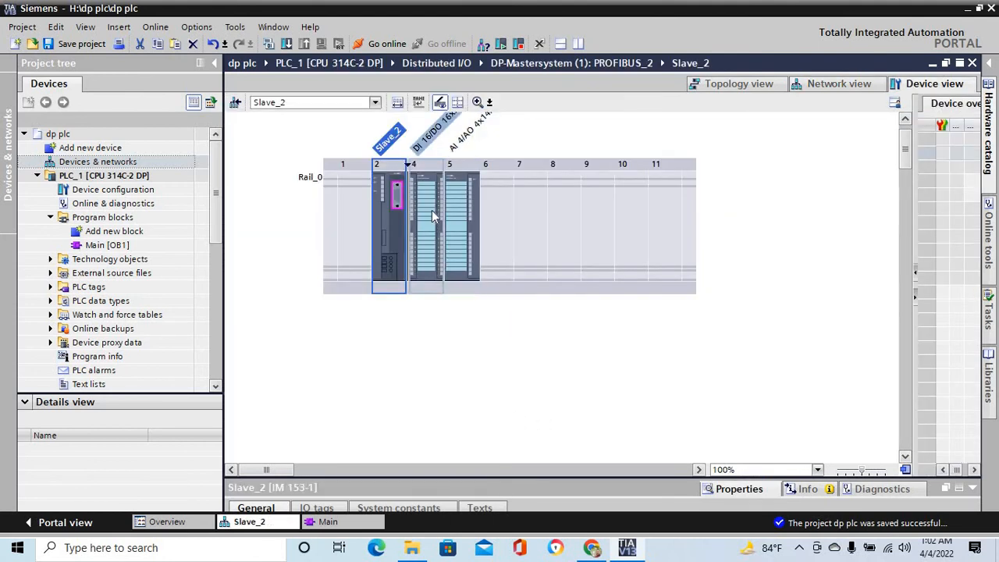
{"action": "left_click_drag", "start_coordinate": [532, 482], "coordinate": [519, 284]}
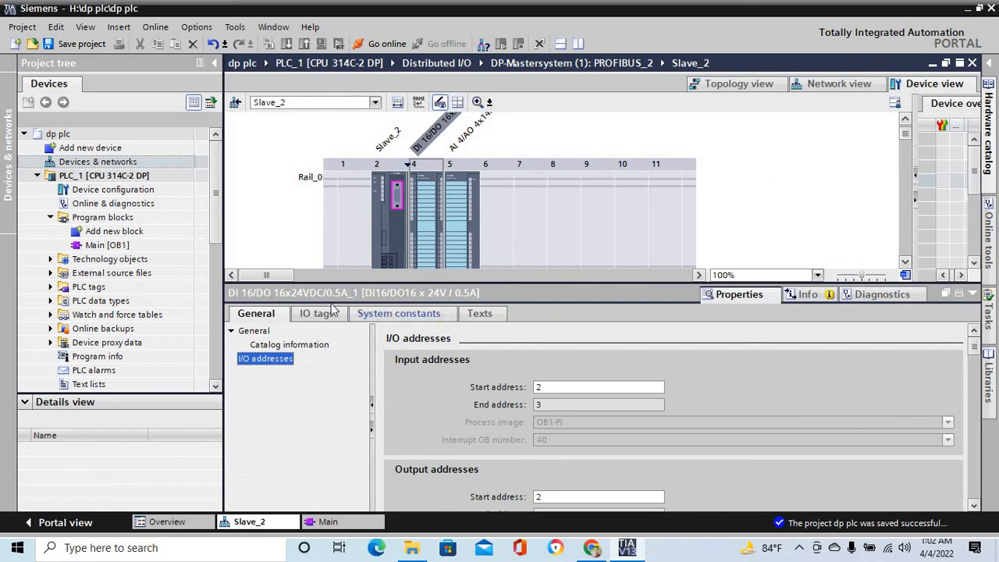
{"action": "left_click", "coordinate": [320, 314]}
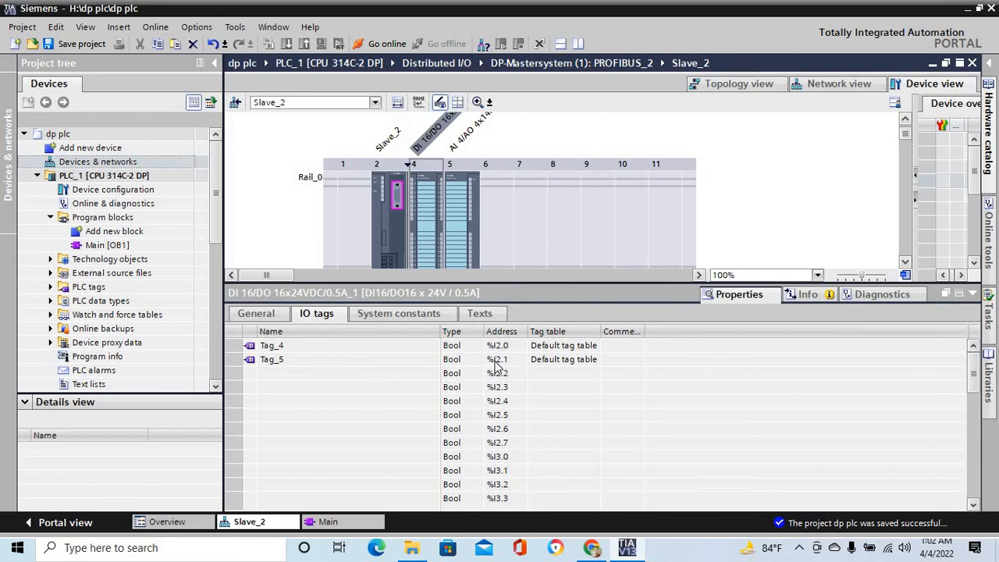
{"action": "left_click_drag", "start_coordinate": [973, 368], "coordinate": [973, 422]}
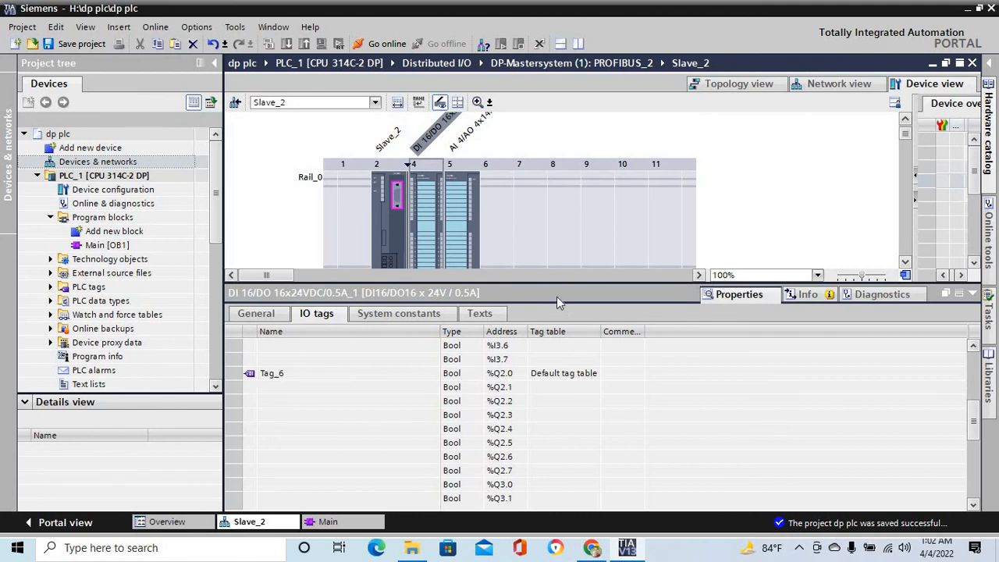
{"action": "left_click_drag", "start_coordinate": [565, 350], "coordinate": [575, 495]}
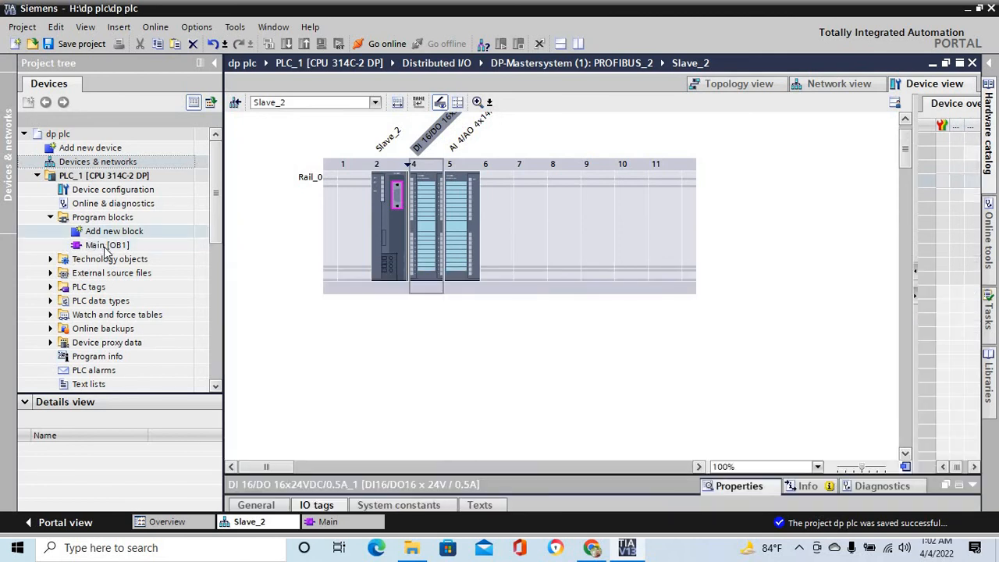
- Return to Main [OB1] and start the PLC simulation, accepting that other online interfaces are disabled
{"action": "left_click", "coordinate": [107, 246]}
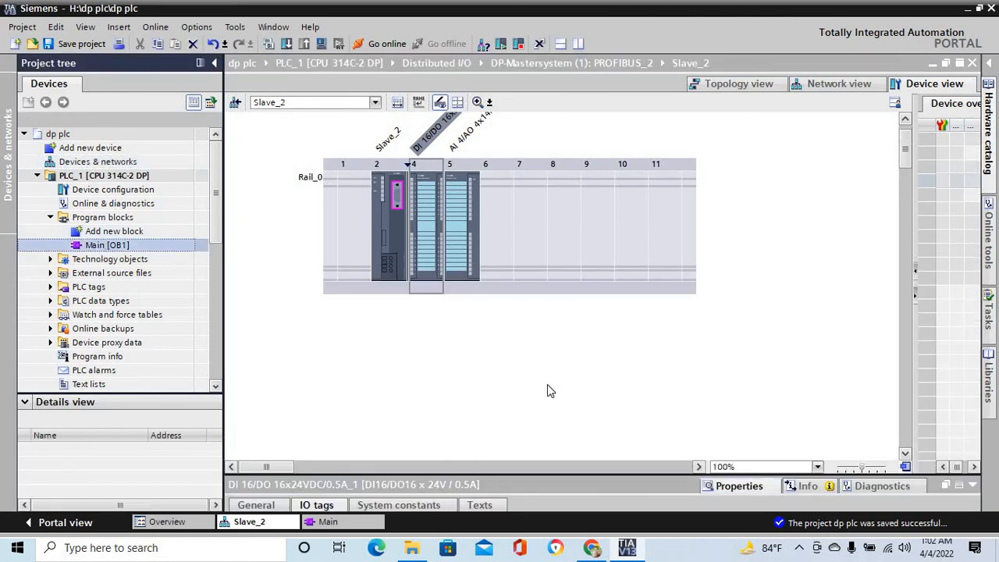
{"action": "double_click", "coordinate": [132, 248]}
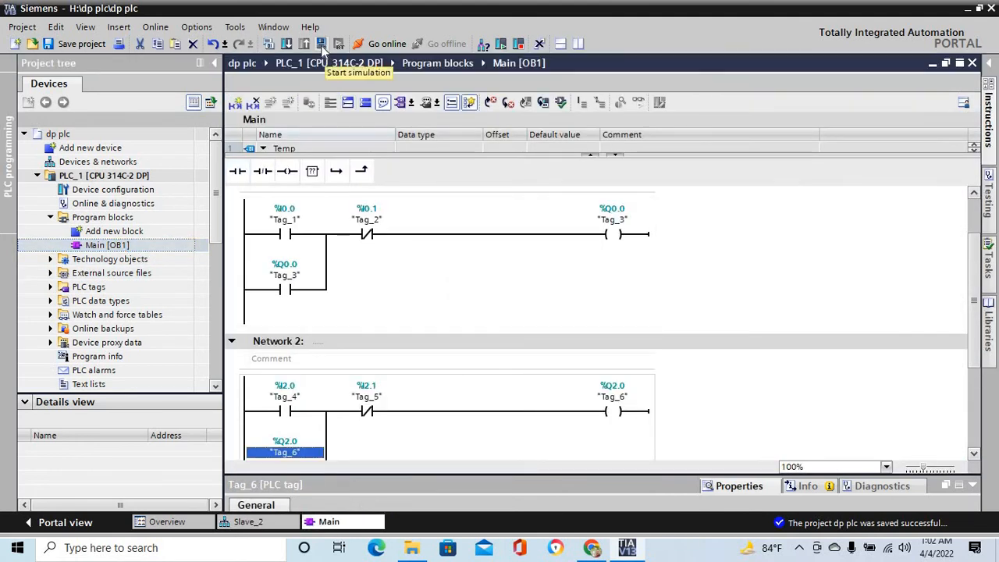
{"action": "left_click", "coordinate": [322, 47]}
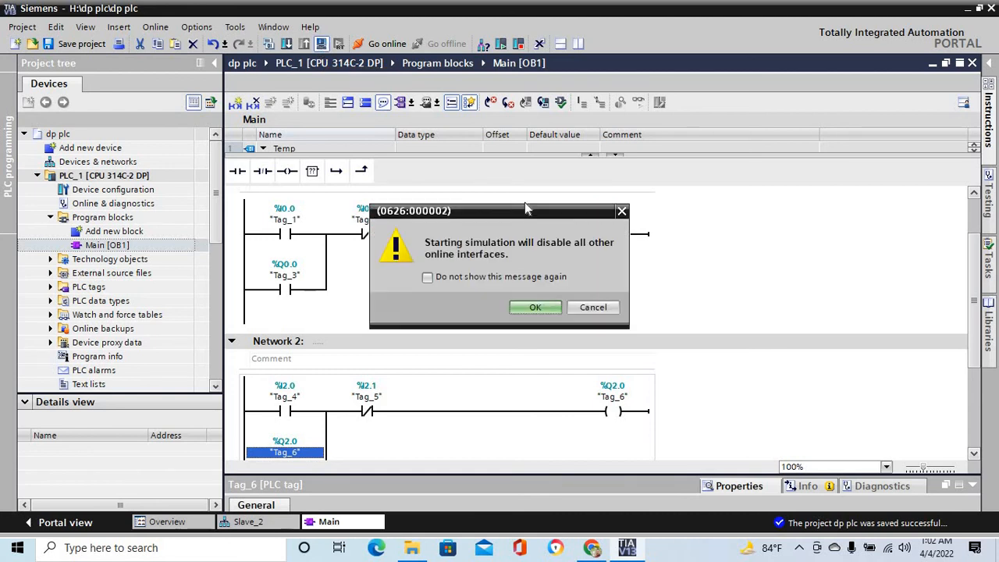
{"action": "left_click", "coordinate": [536, 307]}
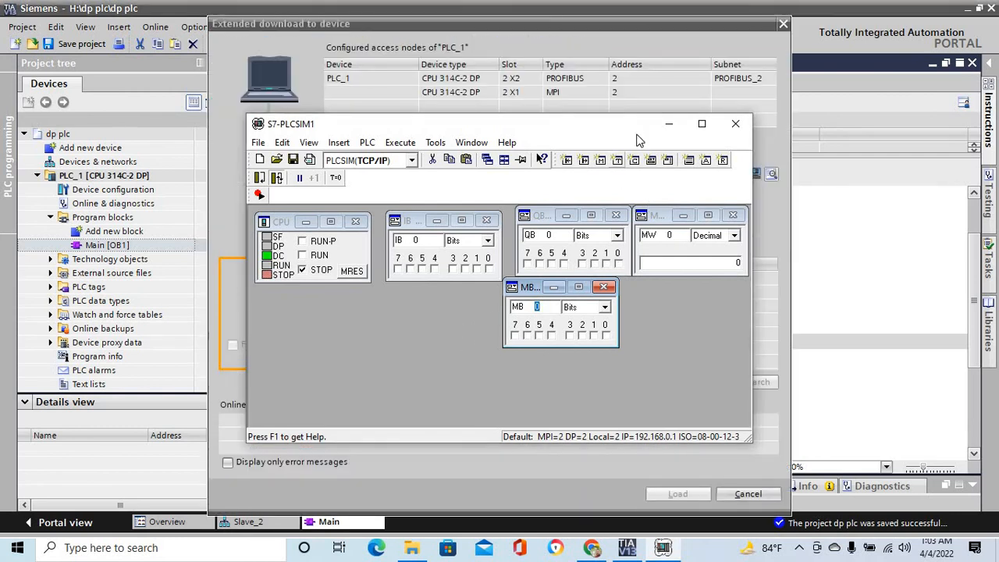
- Set the extended download to the PROFIBUS interface type with the connection to subnet PROFIBUS_2
{"action": "left_click", "coordinate": [685, 36]}
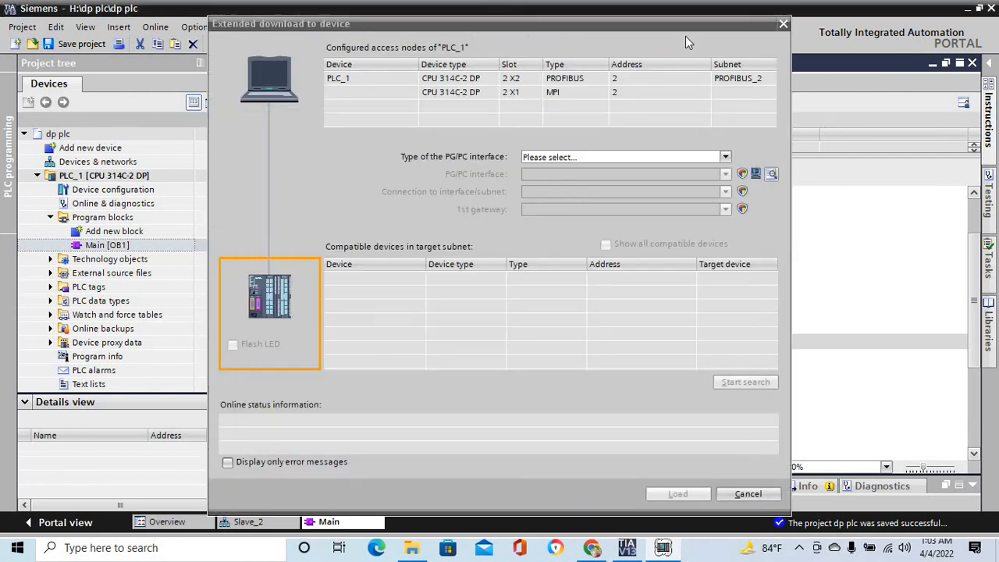
{"action": "left_click", "coordinate": [726, 158]}
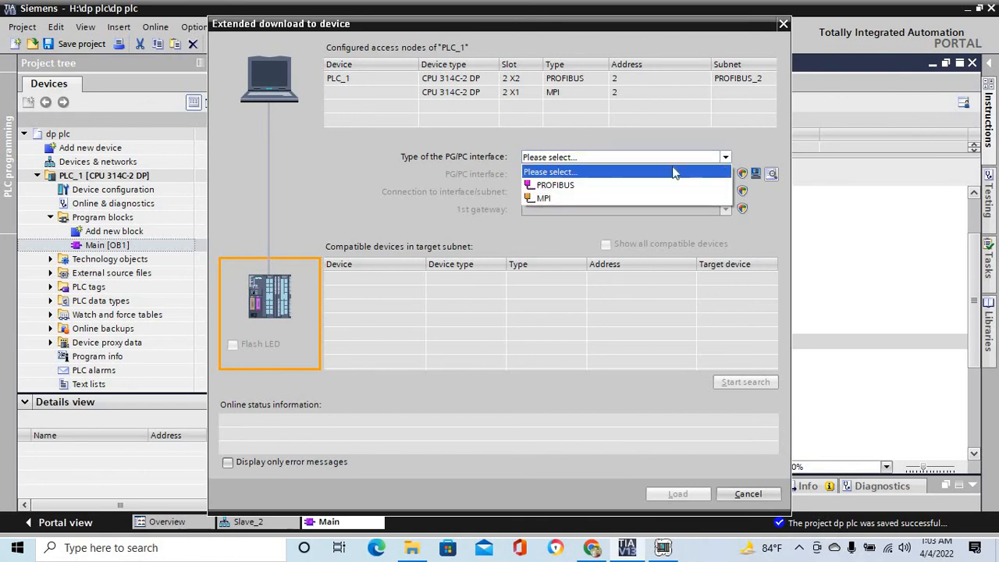
{"action": "left_click", "coordinate": [560, 187]}
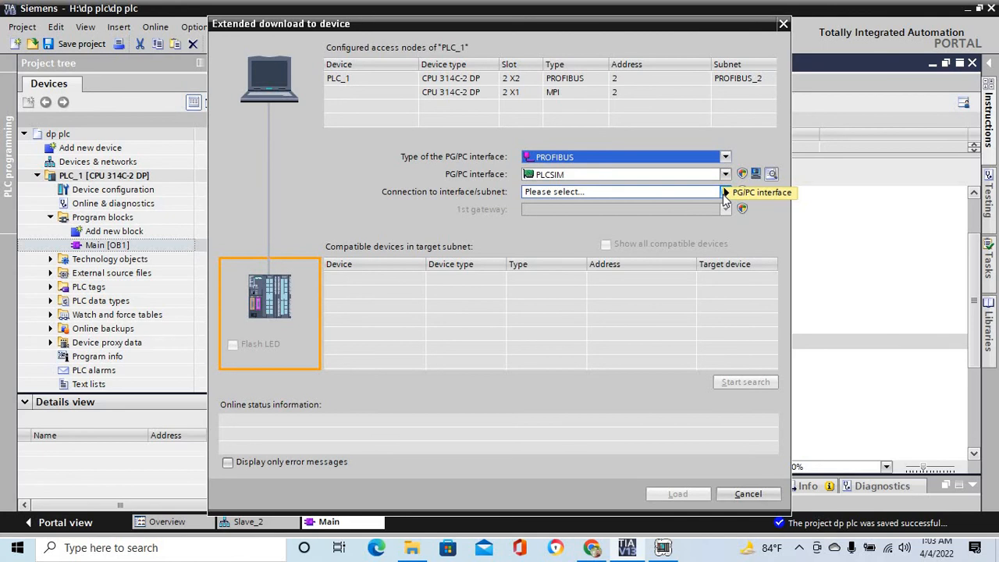
{"action": "left_click", "coordinate": [647, 192]}
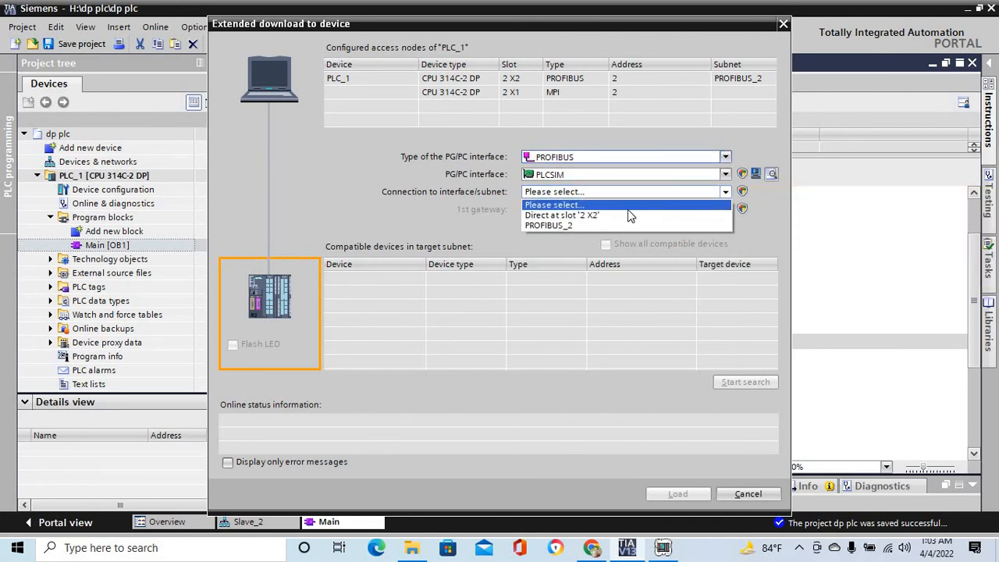
{"action": "left_click", "coordinate": [575, 225]}
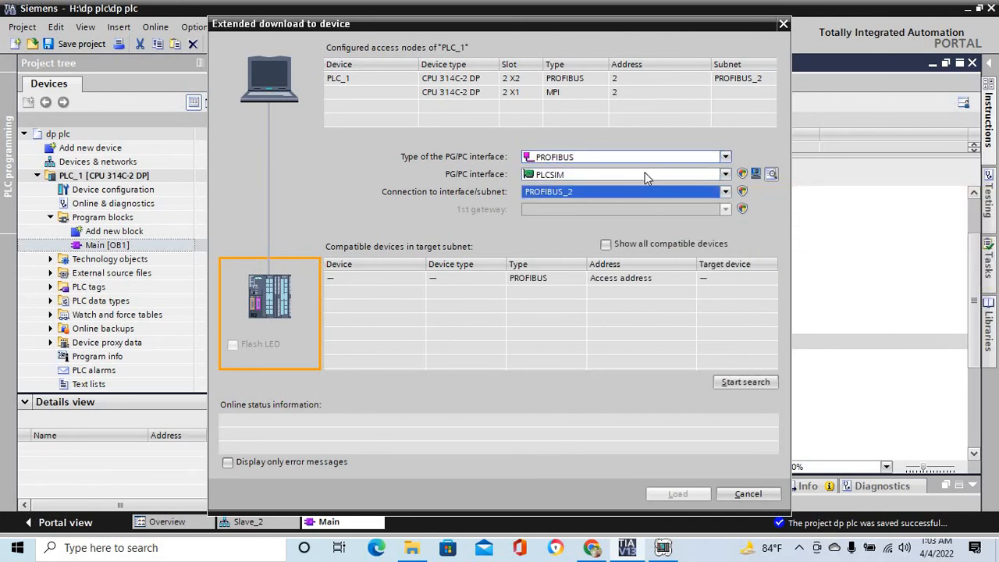
- Search the target subnet for compatible devices and load Main [OB1] into the simulated PLC
{"action": "left_click", "coordinate": [748, 385]}
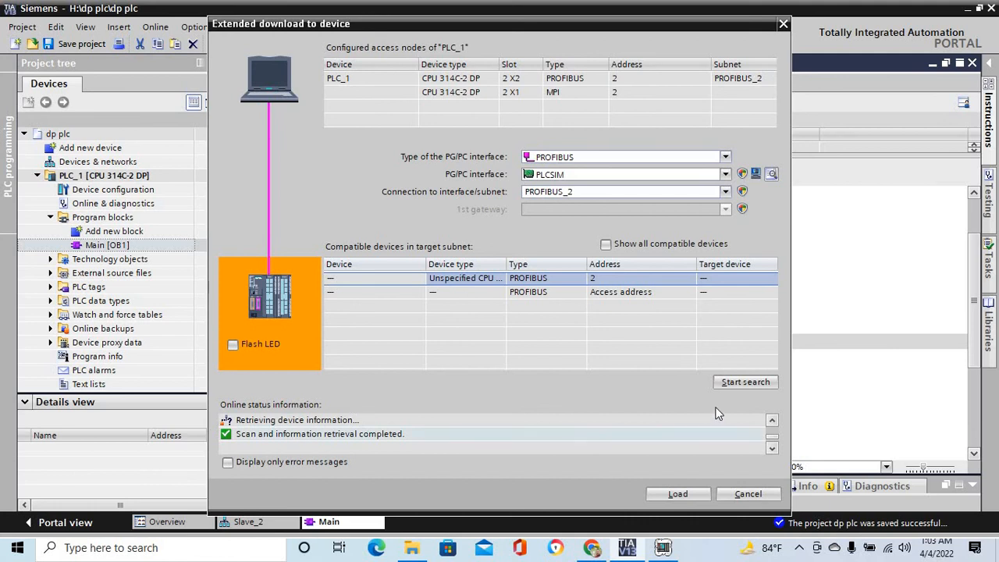
{"action": "left_click", "coordinate": [675, 493]}
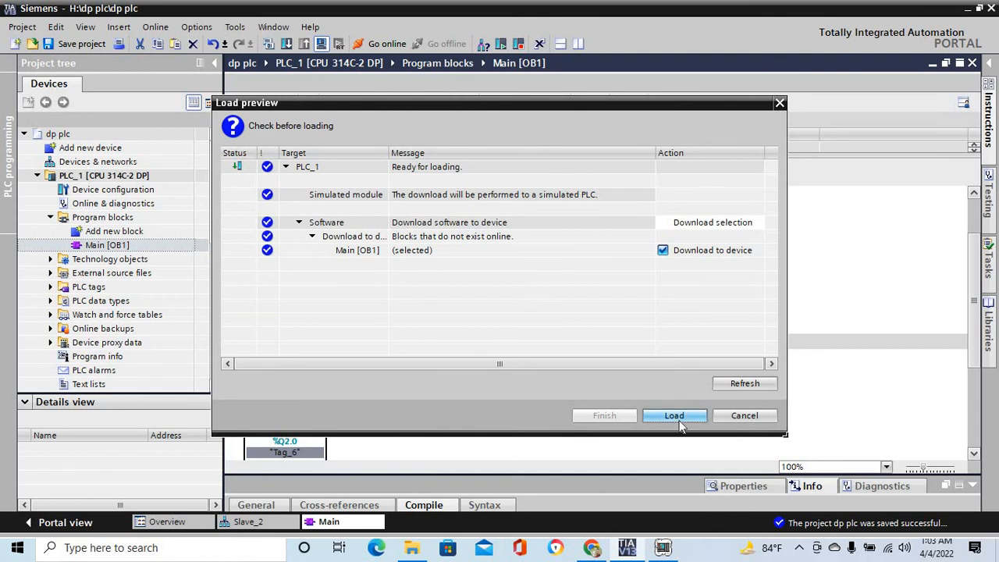
{"action": "left_click", "coordinate": [675, 415]}
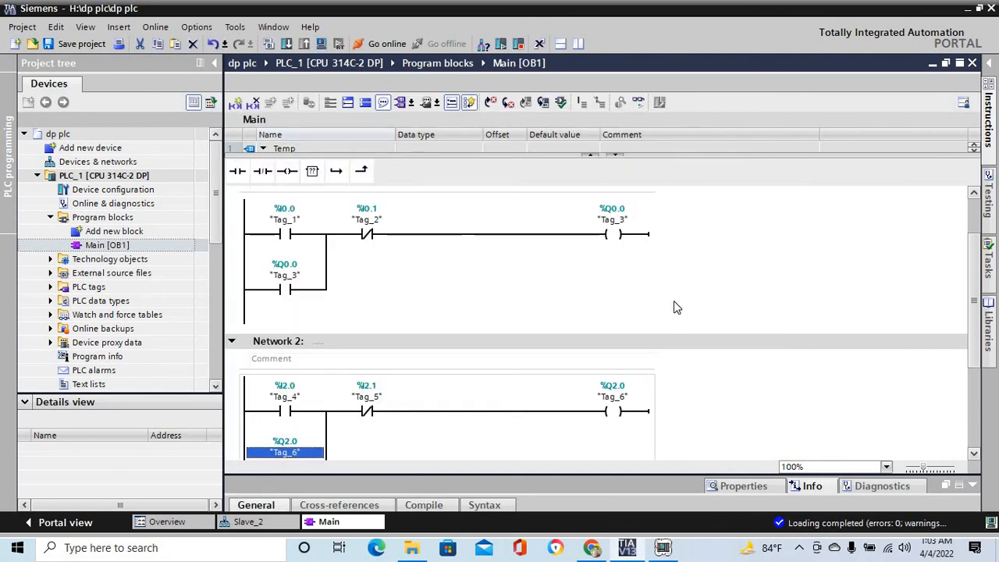
- Turn on online monitoring of Main [OB1] and switch to the S7-PLCSIM simulator
{"action": "left_click", "coordinate": [637, 103]}
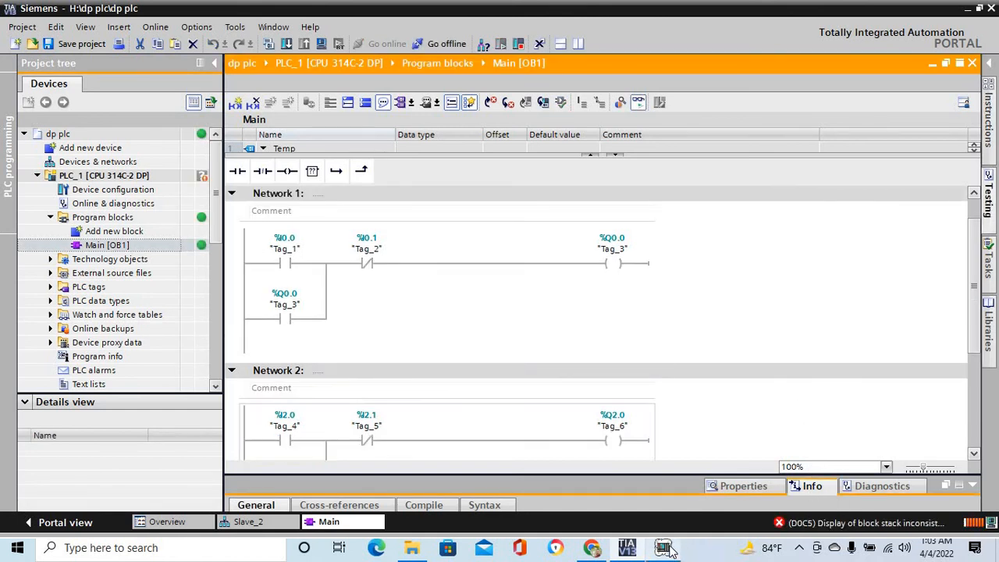
{"action": "mouse_move", "coordinate": [665, 550]}
{"action": "left_click", "coordinate": [663, 492]}
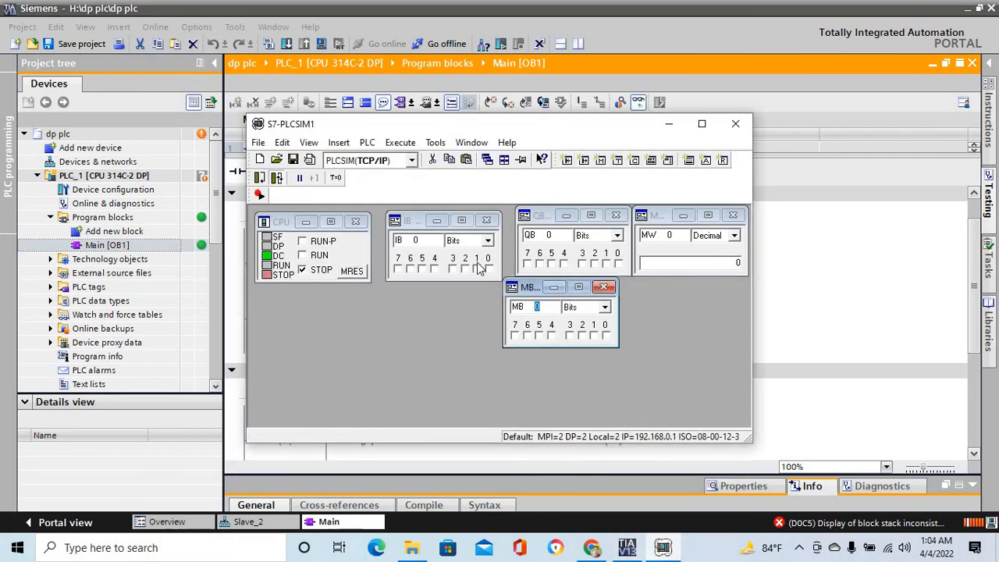
- Set the simulated CPU to RUN-P and turn on input bit I0.0 to test Network 1
{"action": "left_click", "coordinate": [303, 242]}
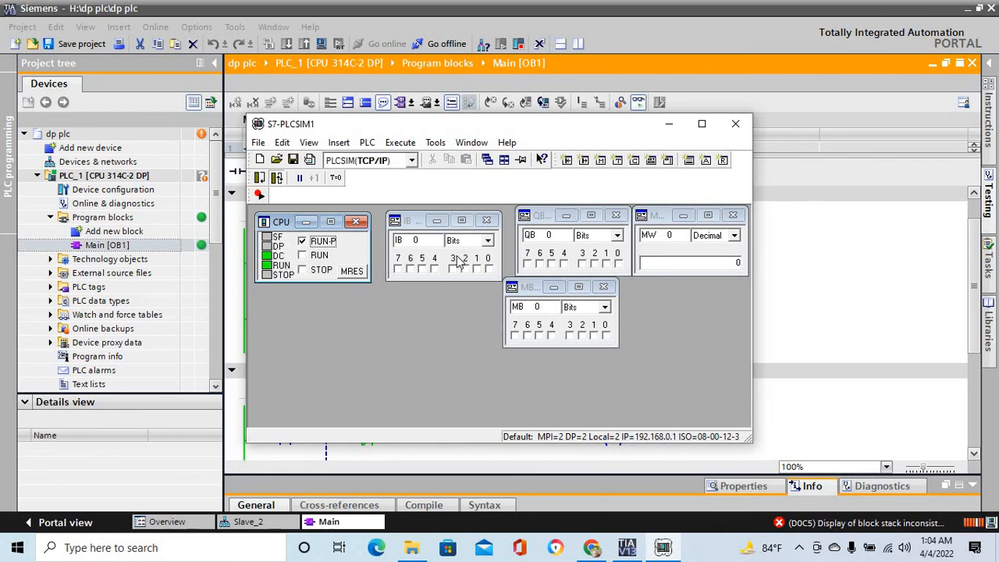
{"action": "left_click_drag", "start_coordinate": [589, 125], "coordinate": [771, 286]}
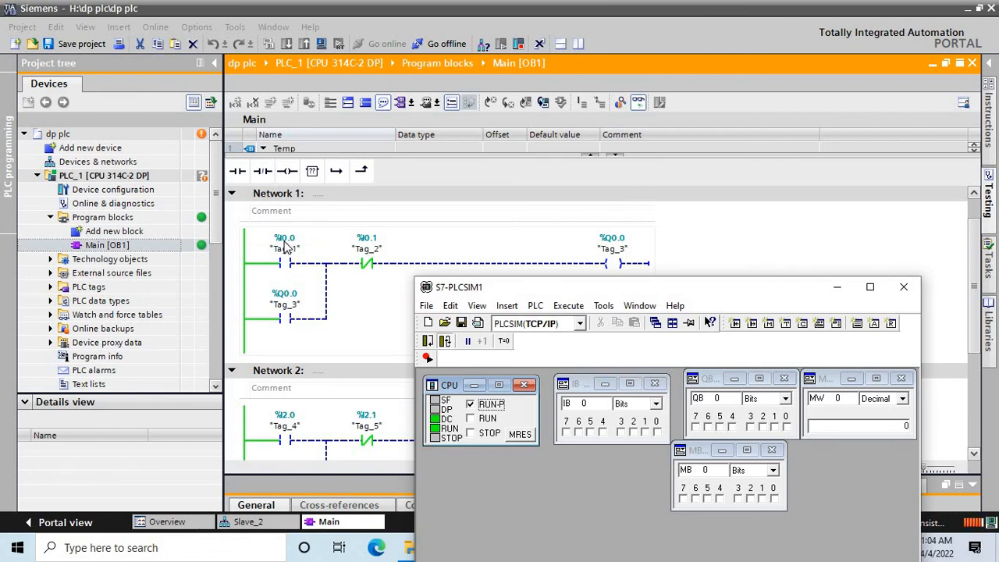
{"action": "left_click", "coordinate": [657, 431]}
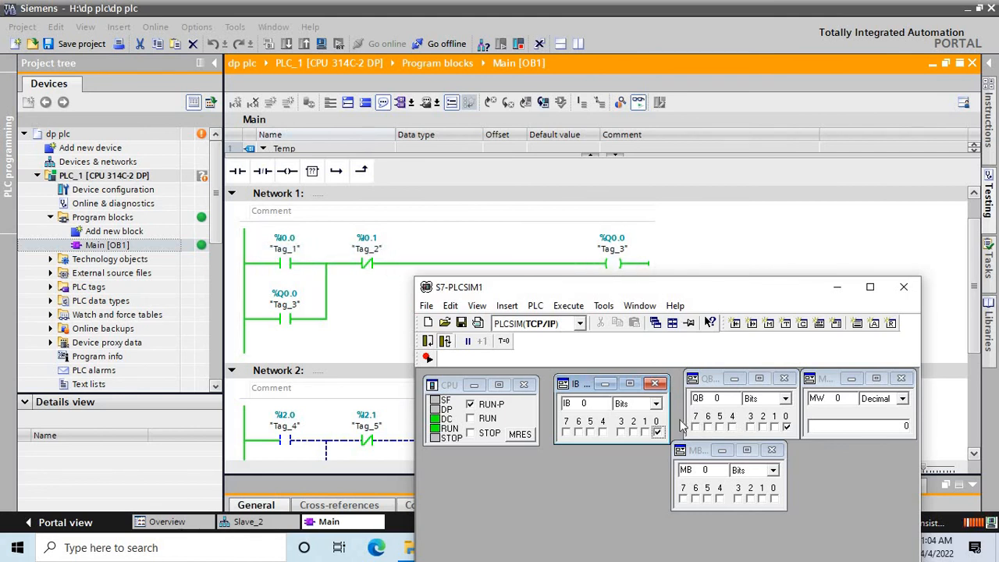
- Change the simulator's input byte to IB 2 and its output byte to QB 2 for testing Network 2
{"action": "left_click", "coordinate": [973, 289]}
{"action": "scroll", "coordinate": [965, 323], "scroll_direction": "down", "scroll_amount": 2}
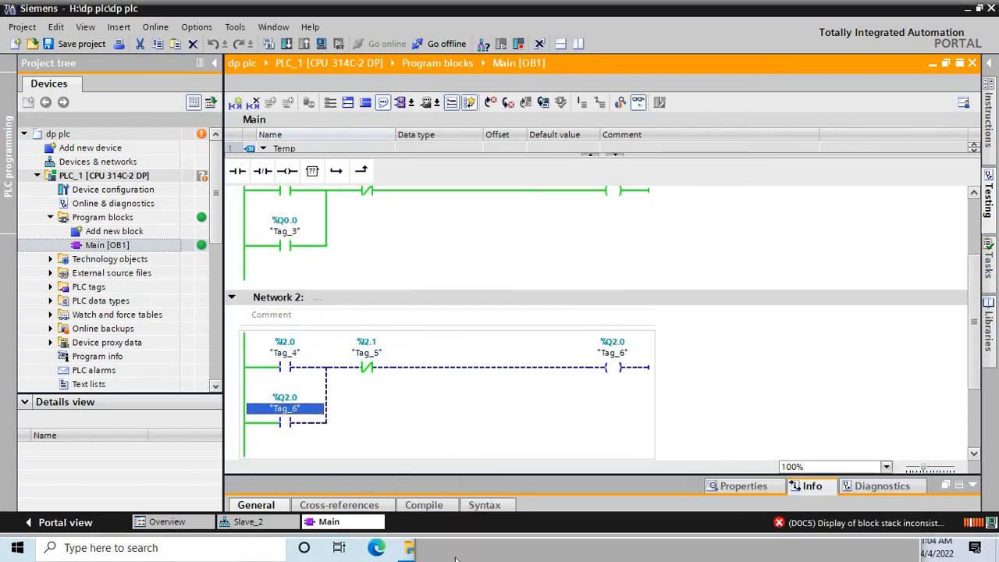
{"action": "left_click", "coordinate": [519, 554]}
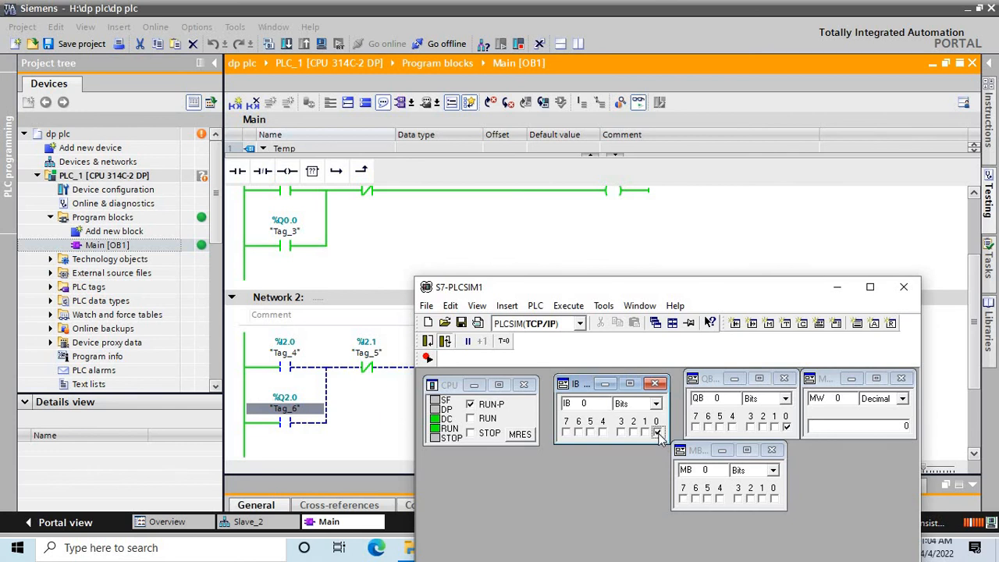
{"action": "left_click", "coordinate": [591, 403]}
{"action": "key", "text": "Return"}
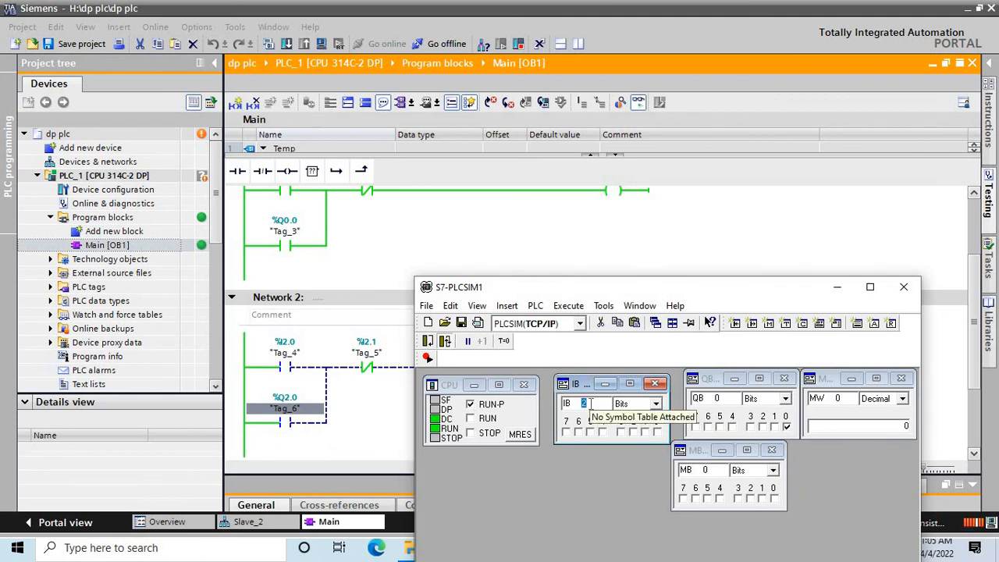
{"action": "left_click", "coordinate": [719, 398]}
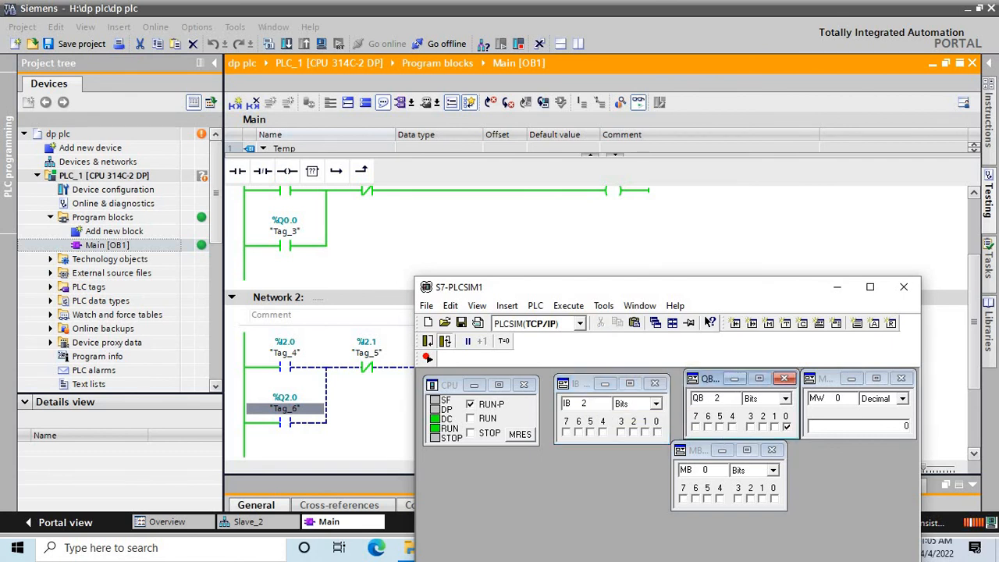
{"action": "key", "text": "Return"}
- Turn on input bit I2.0 and check the monitored signal flow to the Network 2 output coil
{"action": "left_click", "coordinate": [656, 432]}
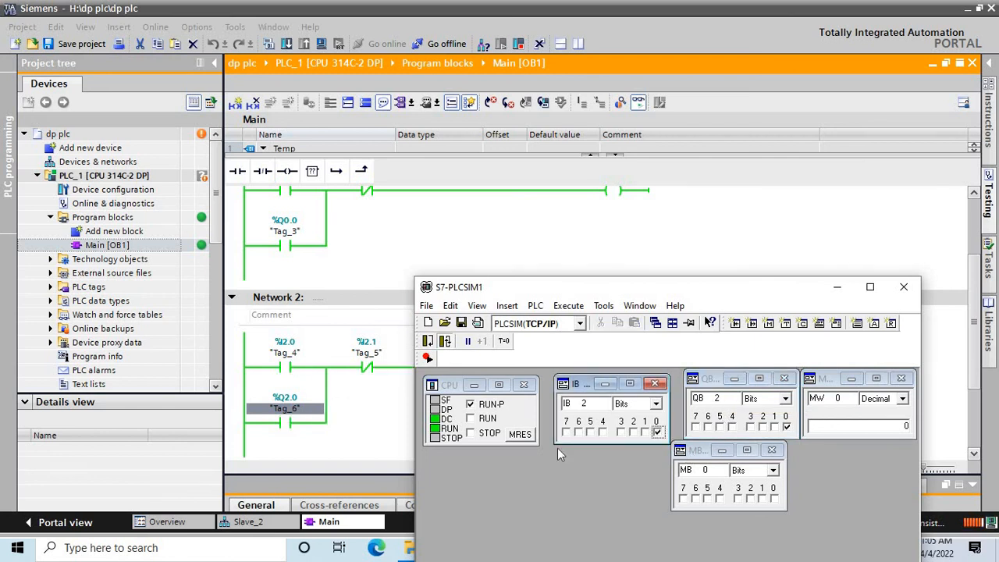
{"action": "left_click_drag", "start_coordinate": [708, 299], "coordinate": [717, 438]}
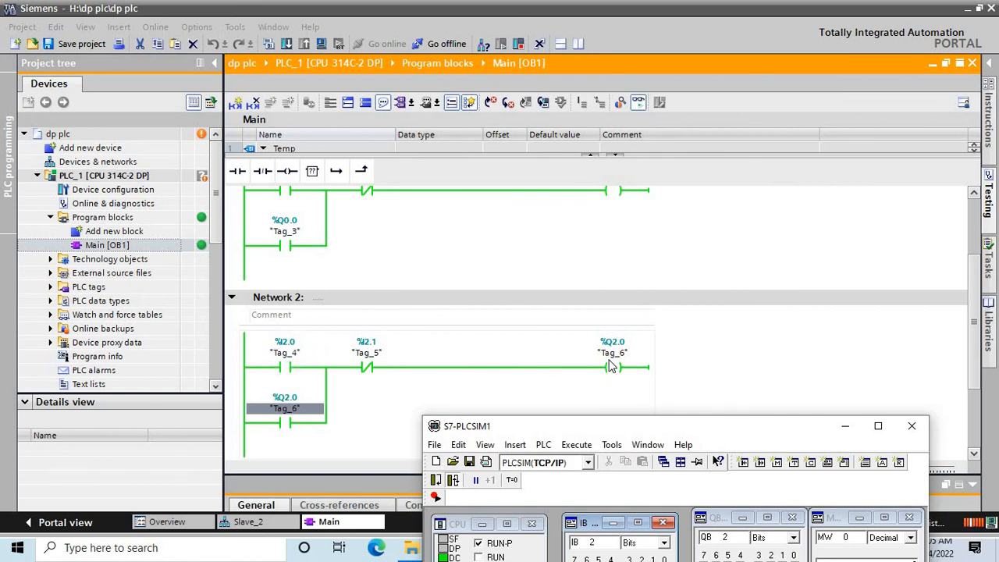
{"action": "left_click_drag", "start_coordinate": [709, 425], "coordinate": [689, 282]}
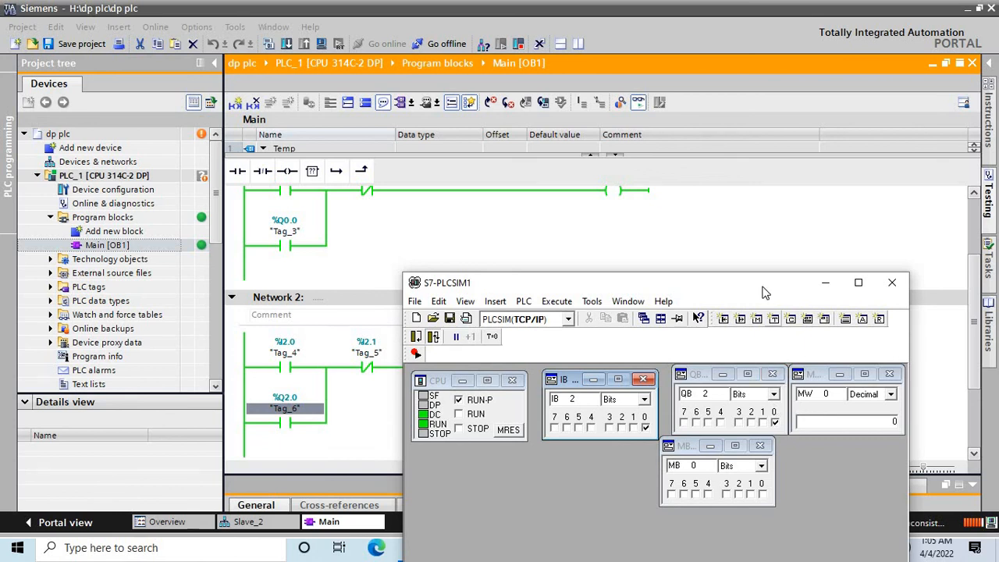
{"action": "left_click_drag", "start_coordinate": [751, 285], "coordinate": [747, 437]}
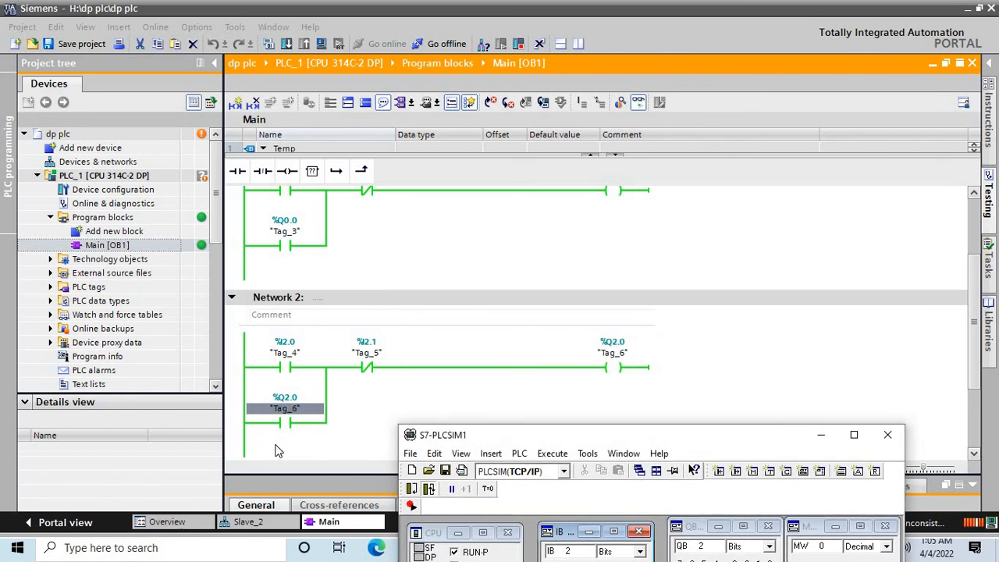
- Open Devices & networks, collapse the project tree and inspect the DP master system linking PLC_1 with its four slaves
{"action": "left_click", "coordinate": [107, 161]}
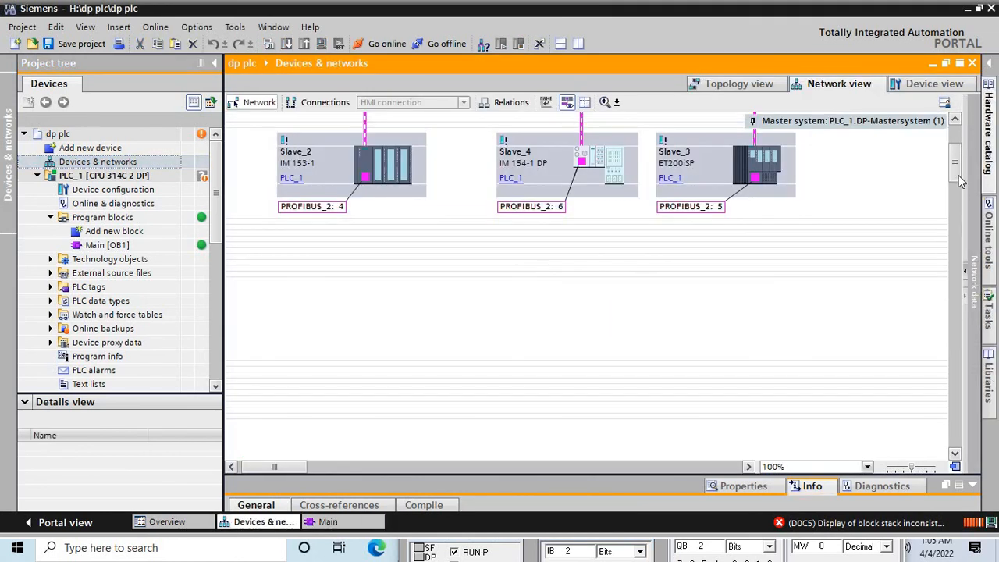
{"action": "left_click_drag", "start_coordinate": [960, 178], "coordinate": [958, 153]}
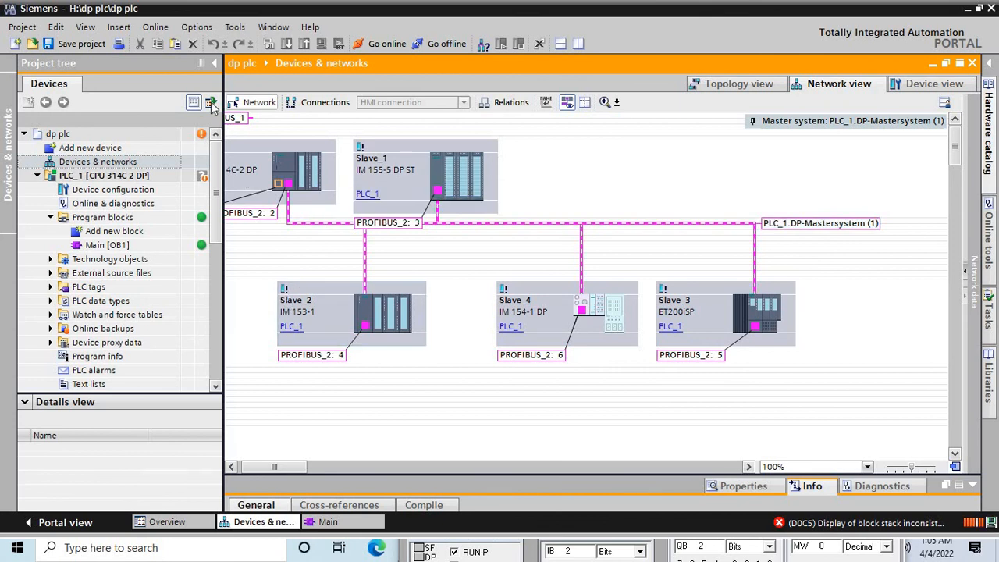
{"action": "left_click", "coordinate": [214, 63]}
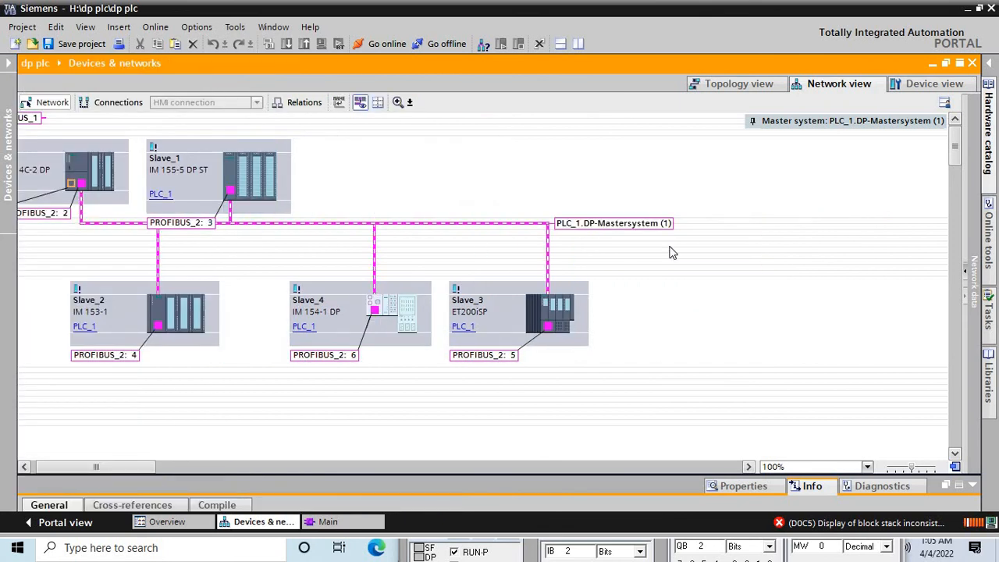
{"action": "left_click", "coordinate": [74, 182]}
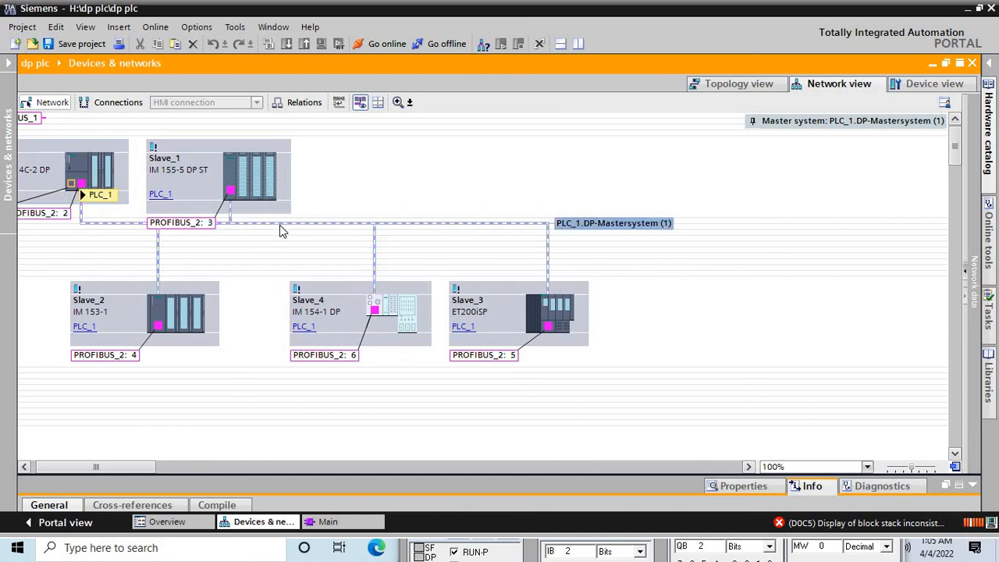